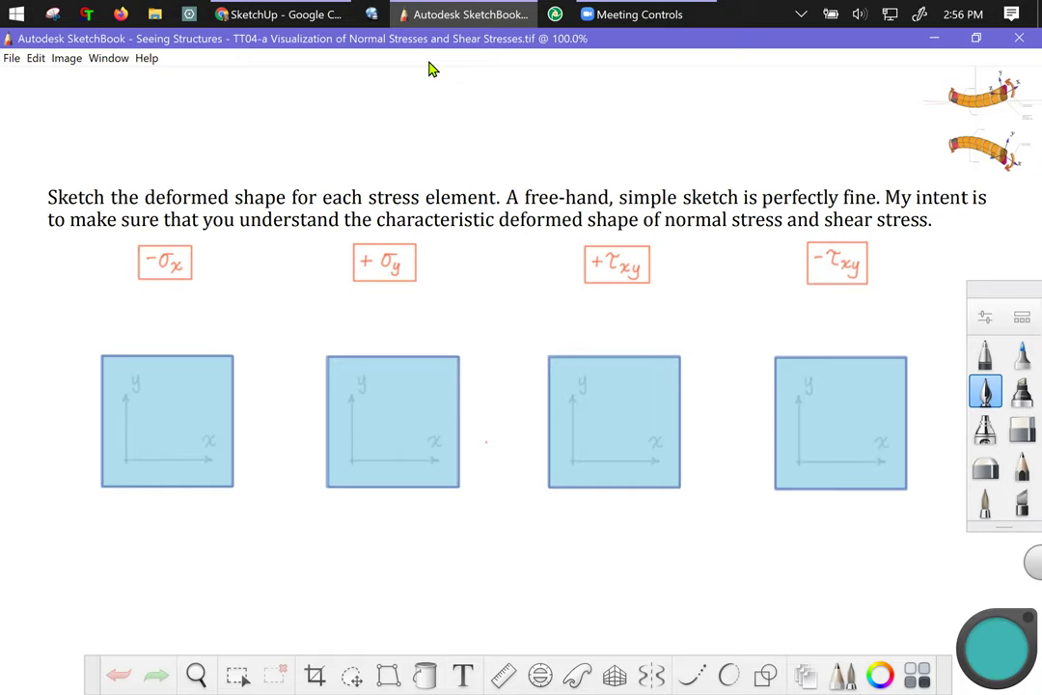
# - Set the drawing colour to the magenta swatch
pyautogui.click(976, 645)
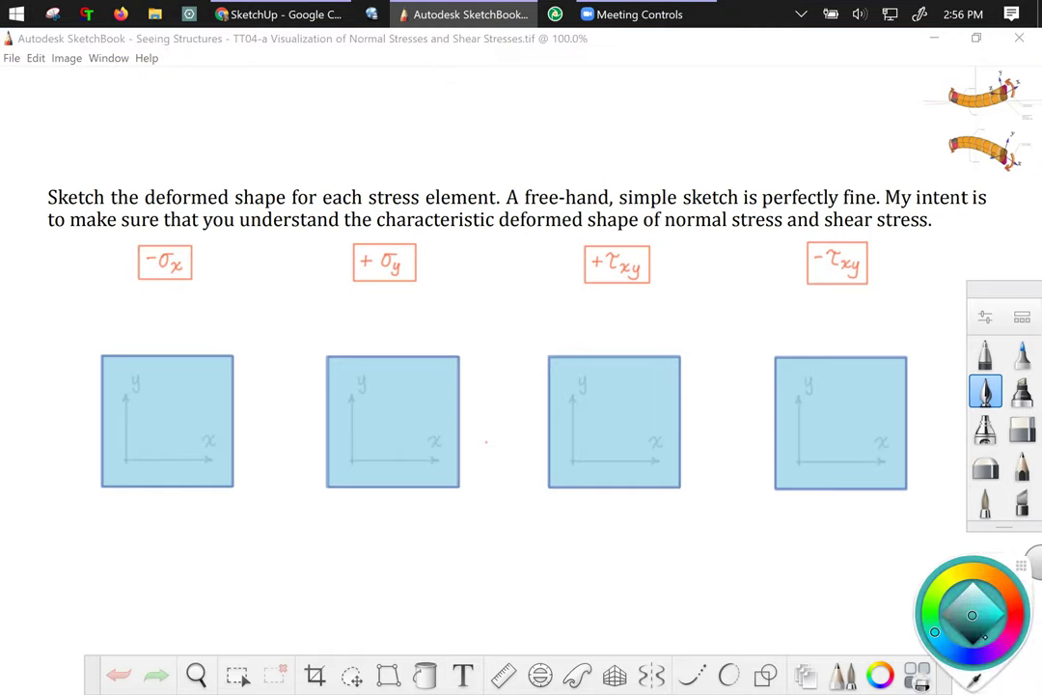
pyautogui.click(1020, 565)
pyautogui.click(939, 526)
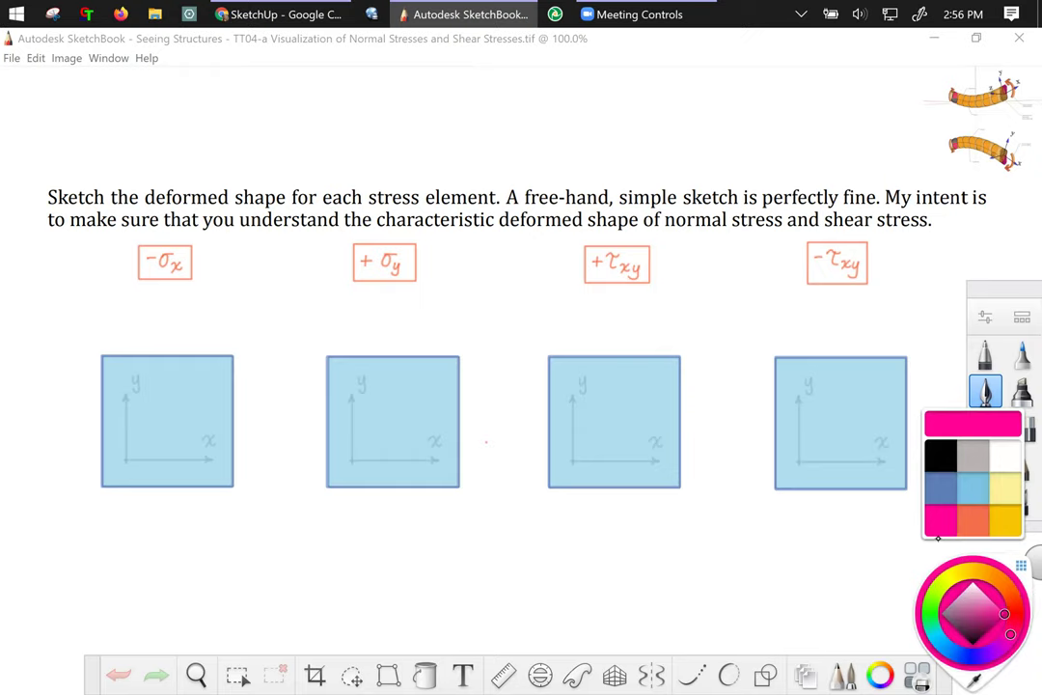
# - Draw a magenta bracket at the start of the instruction text and undo the strokes
pyautogui.moveTo(32, 187)
pyautogui.mouseDown()
pyautogui.moveTo(32, 233)
pyautogui.moveTo(56, 185)
pyautogui.mouseUp()
pyautogui.moveTo(31, 229); pyautogui.dragTo(48, 227)
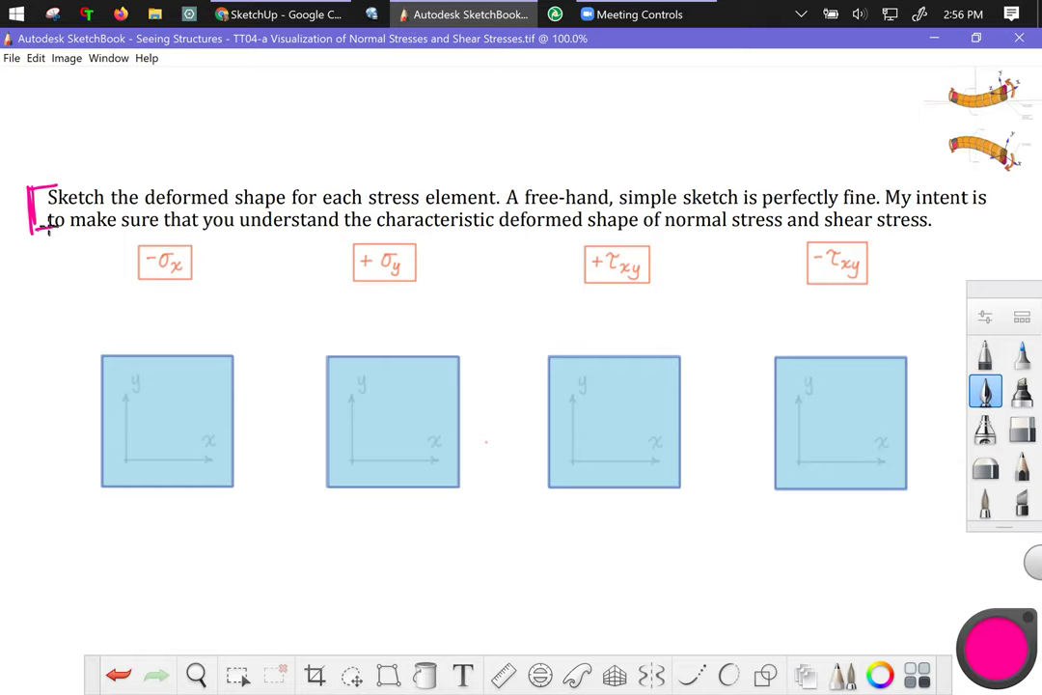
pyautogui.hotkey('ctrl', 'z')
pyautogui.hotkey('ctrl', 'z')
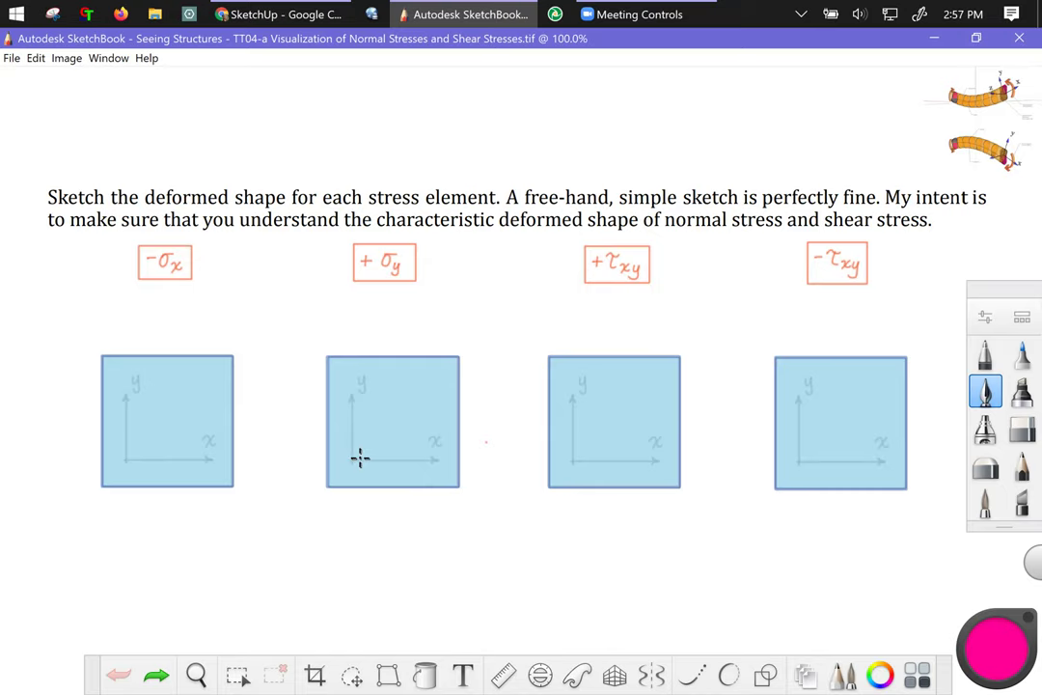
# - Enlarge the canvas view around the −σx and +σy stress elements and their headings
pyautogui.scroll(2, 366, 555)
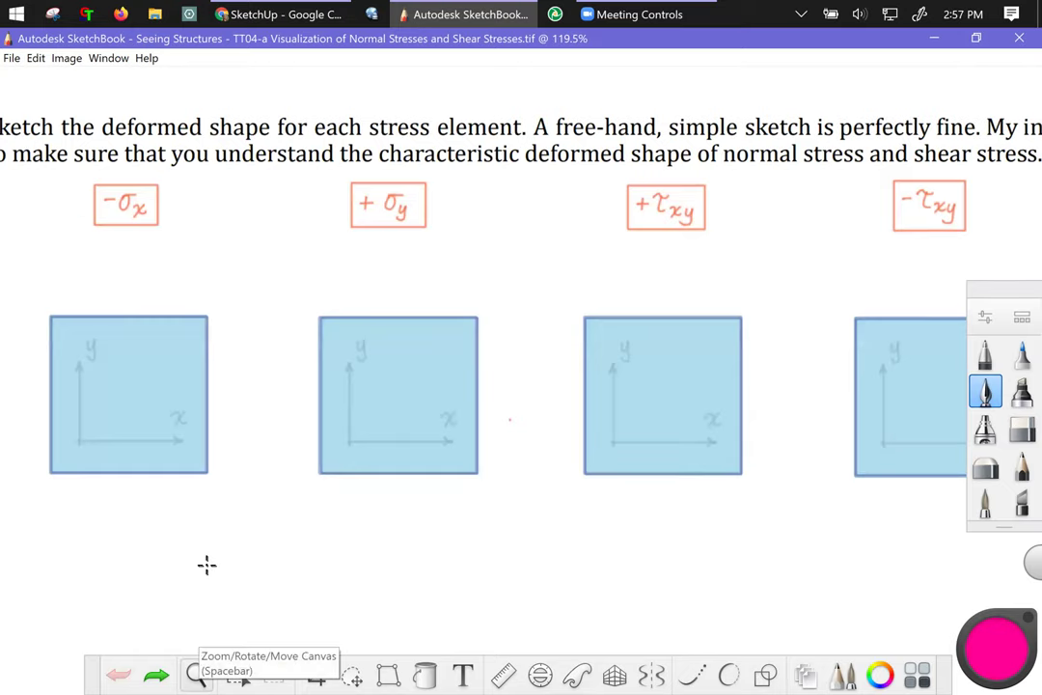
pyautogui.click(196, 674)
pyautogui.moveTo(165, 454); pyautogui.dragTo(310, 500)
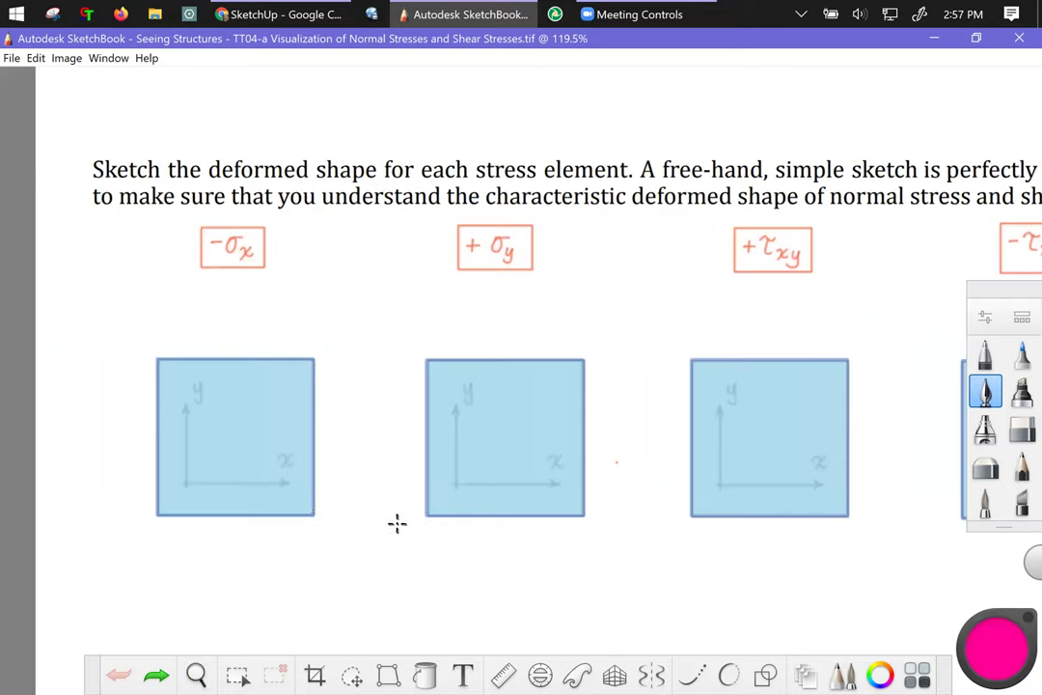
# - Switch to SketchUp and highlight the cube's positive x face for inspection
pyautogui.click(279, 15)
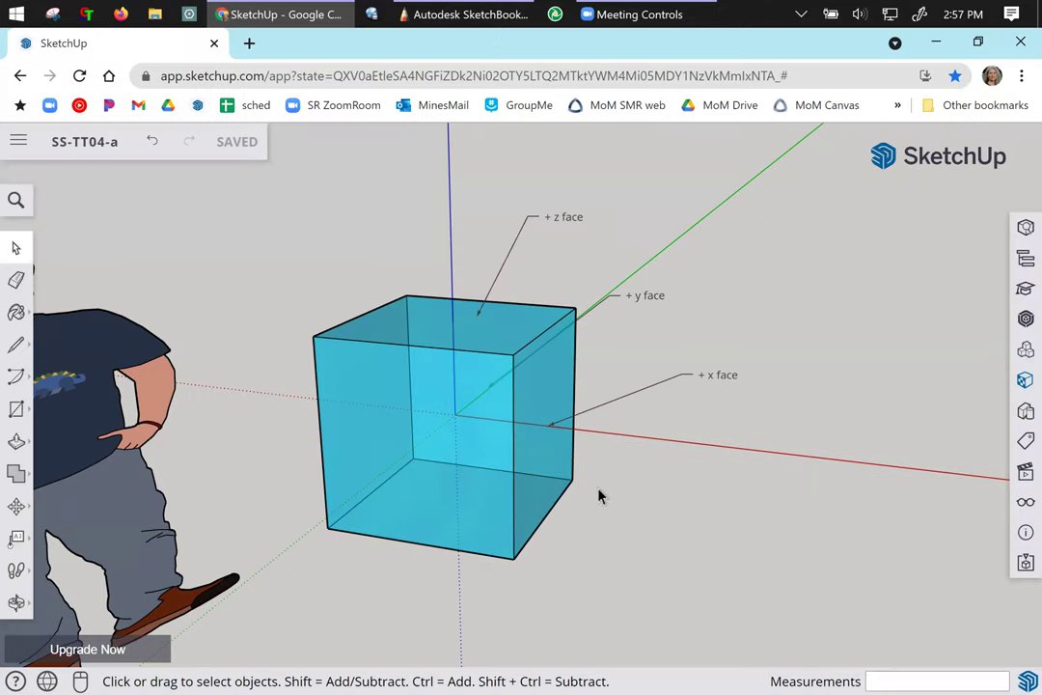
pyautogui.press('o')
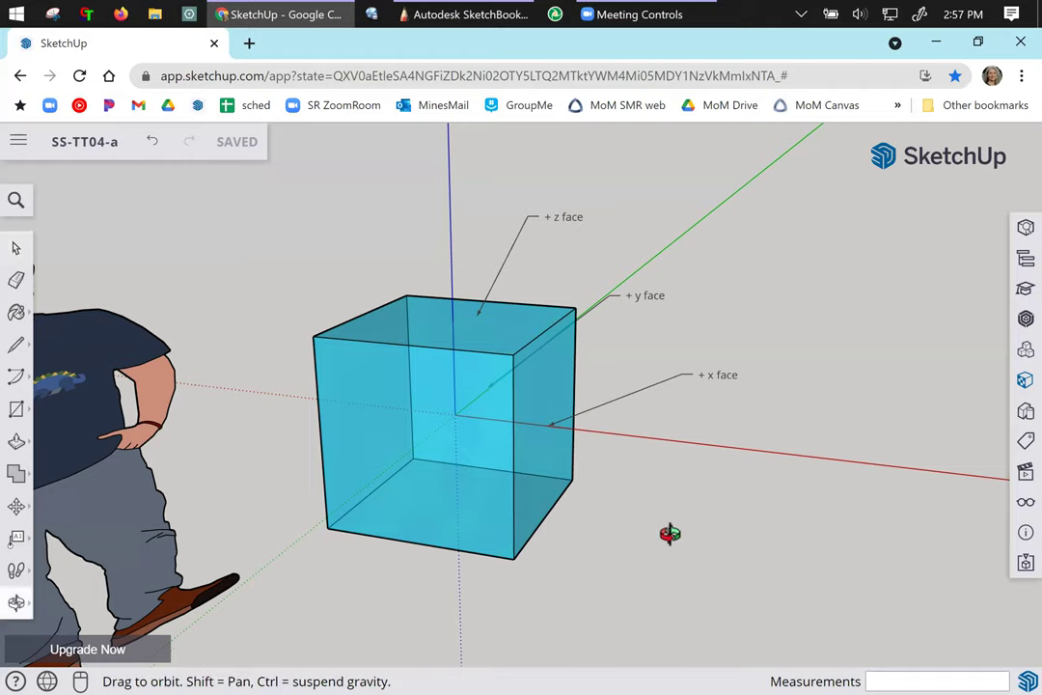
pyautogui.moveTo(669, 531); pyautogui.dragTo(616, 442)
pyautogui.press('space')
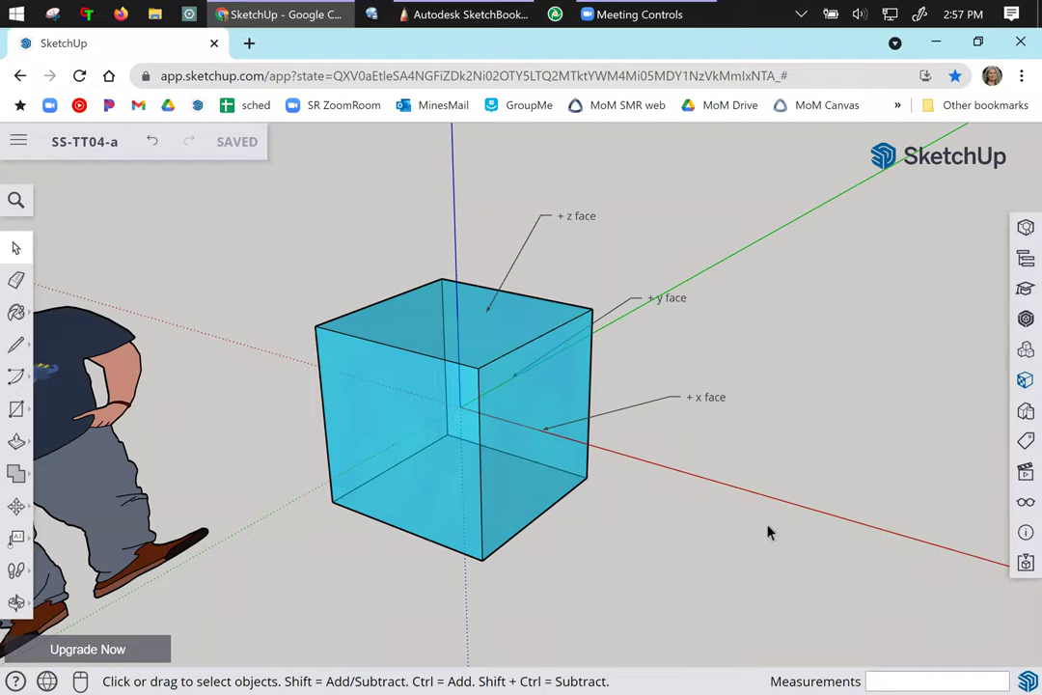
pyautogui.press('o')
pyautogui.moveTo(597, 549); pyautogui.dragTo(578, 540)
pyautogui.press('space')
pyautogui.click(546, 391)
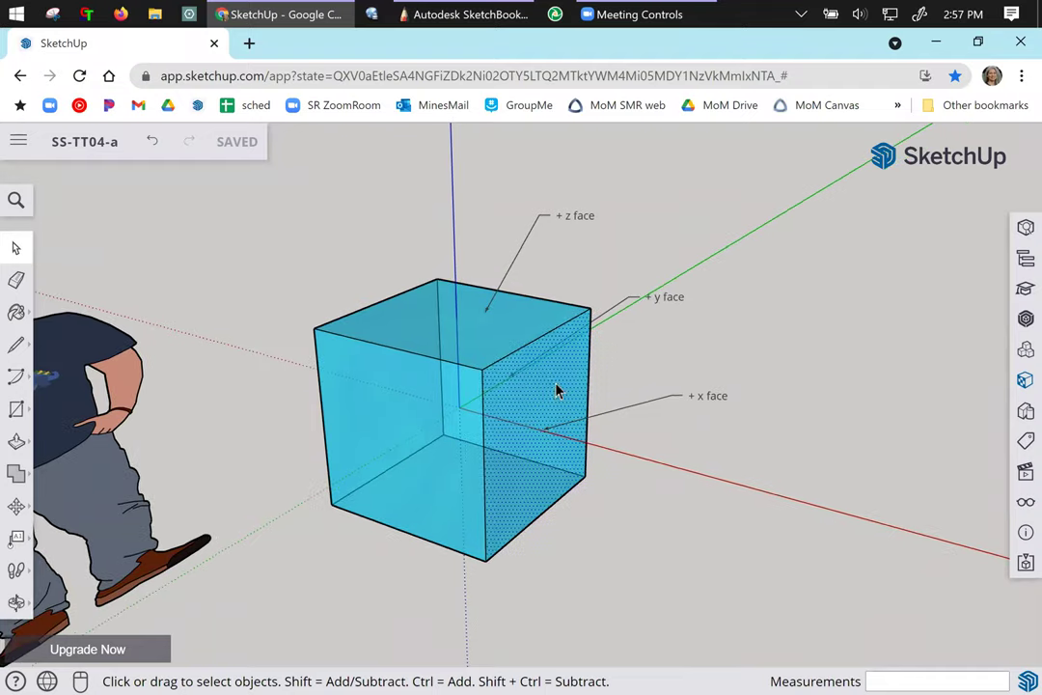
pyautogui.scroll(2, 528, 413)
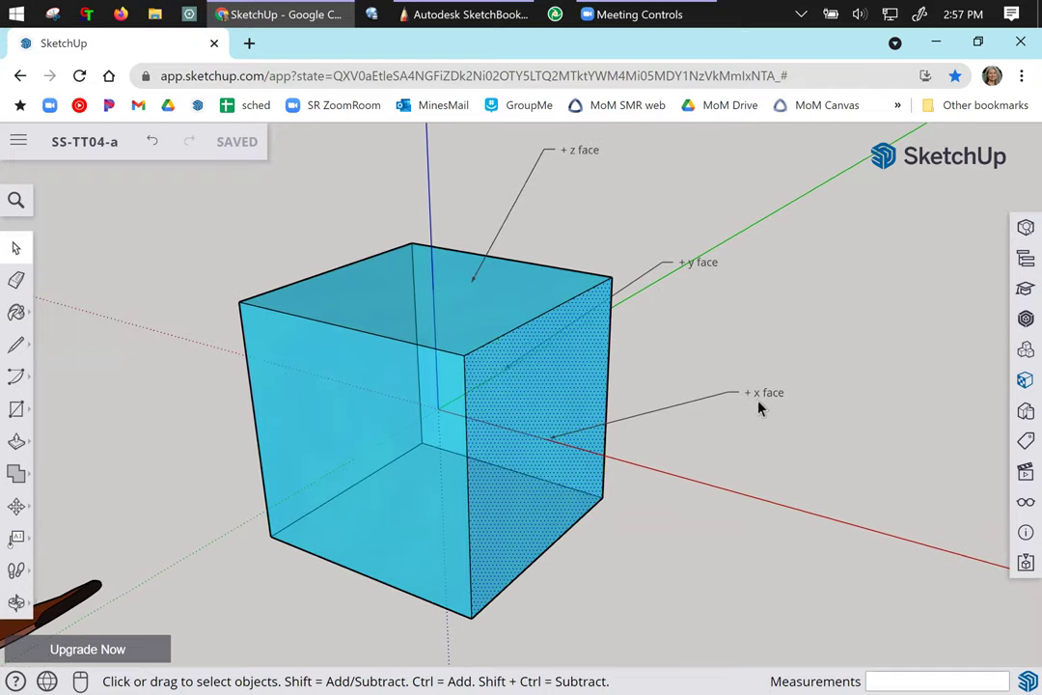
# - Inspect the cube's positive y and positive z faces by highlighting each face or its label
pyautogui.moveTo(820, 356); pyautogui.dragTo(696, 437)
pyautogui.moveTo(789, 237); pyautogui.dragTo(701, 405, button='middle')
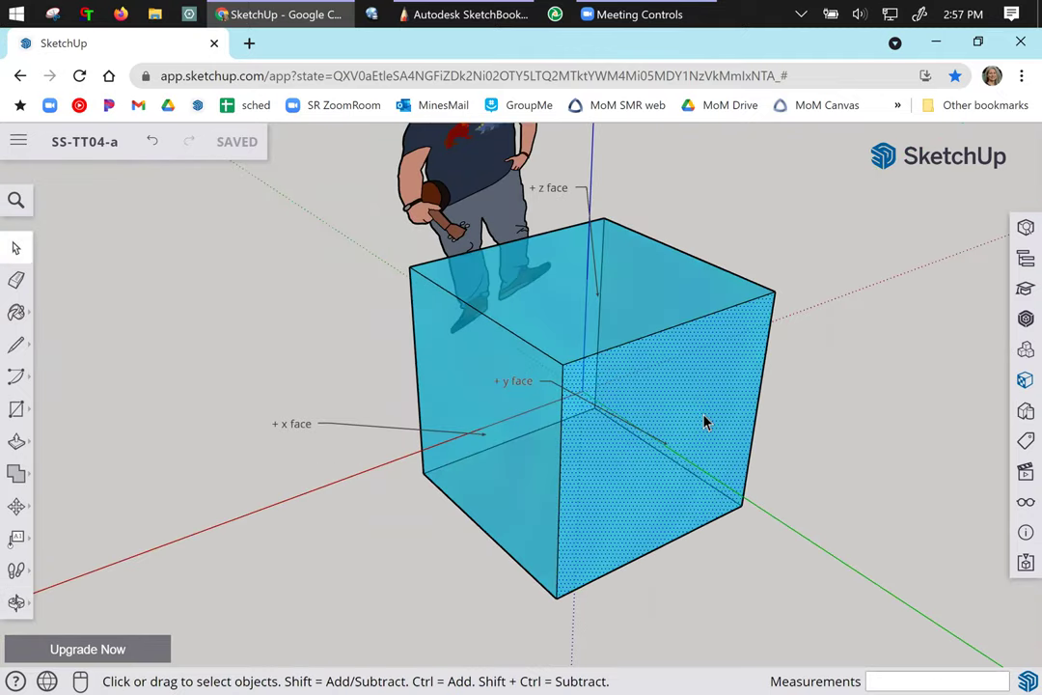
pyautogui.moveTo(361, 424); pyautogui.dragTo(437, 316, button='middle')
pyautogui.click(437, 317)
pyautogui.click(557, 156)
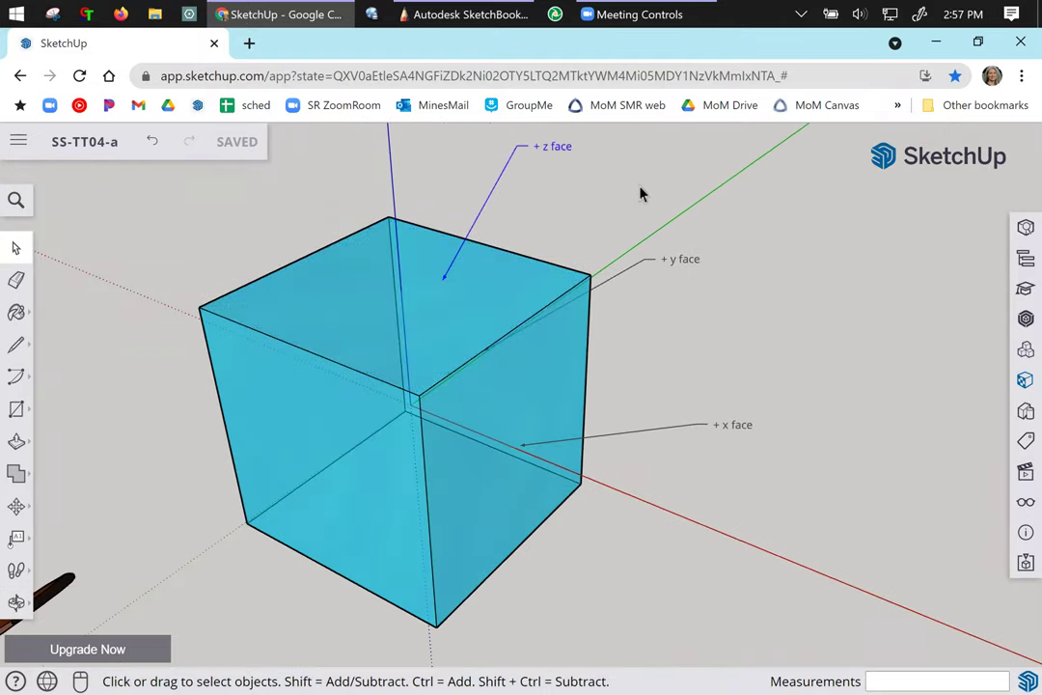
# - Try compressing the whole cube along the red axis to a scale of 0.64 from its positive x face
pyautogui.scroll(-1, 789, 376)
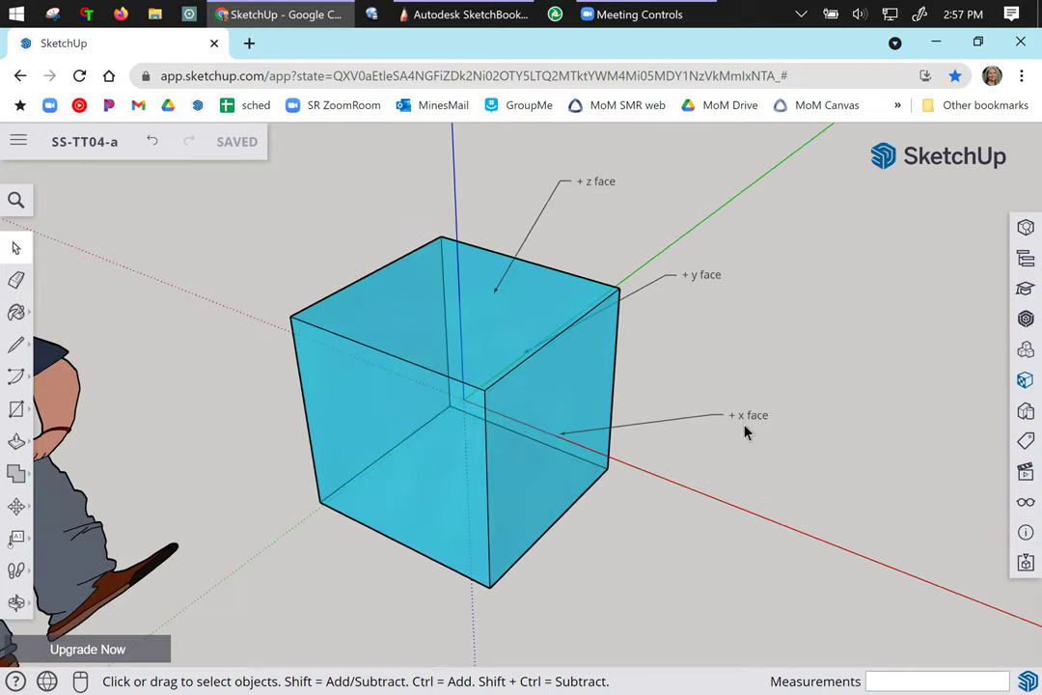
pyautogui.moveTo(656, 558); pyautogui.dragTo(408, 517, button='middle')
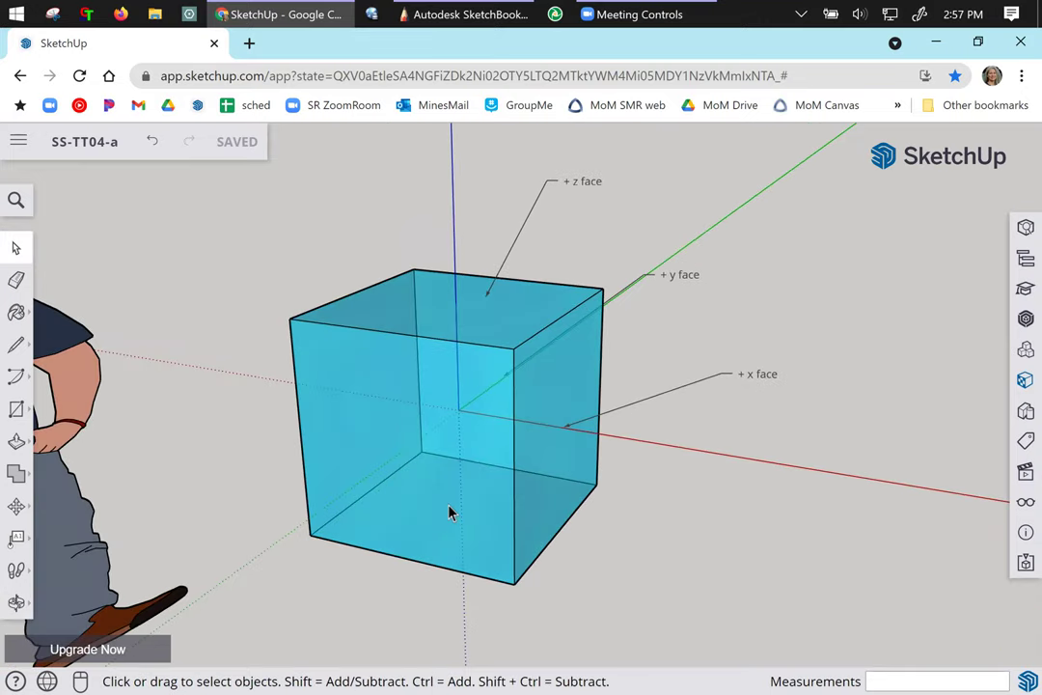
pyautogui.click(448, 512)
pyautogui.click(550, 499)
pyautogui.tripleClick(549, 499)
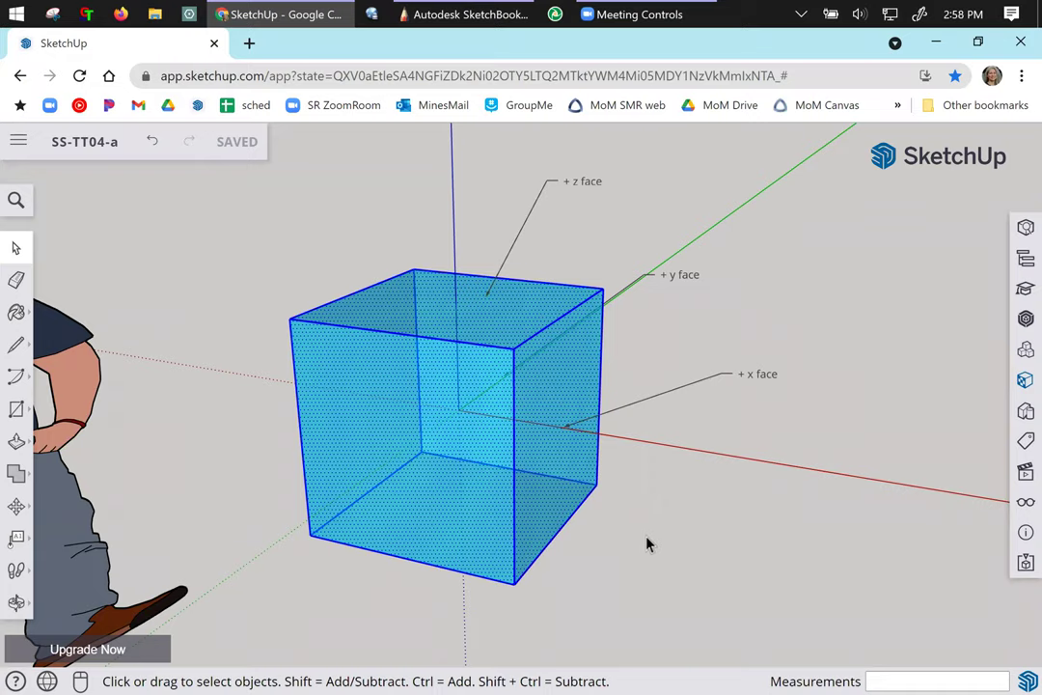
pyautogui.press('s')
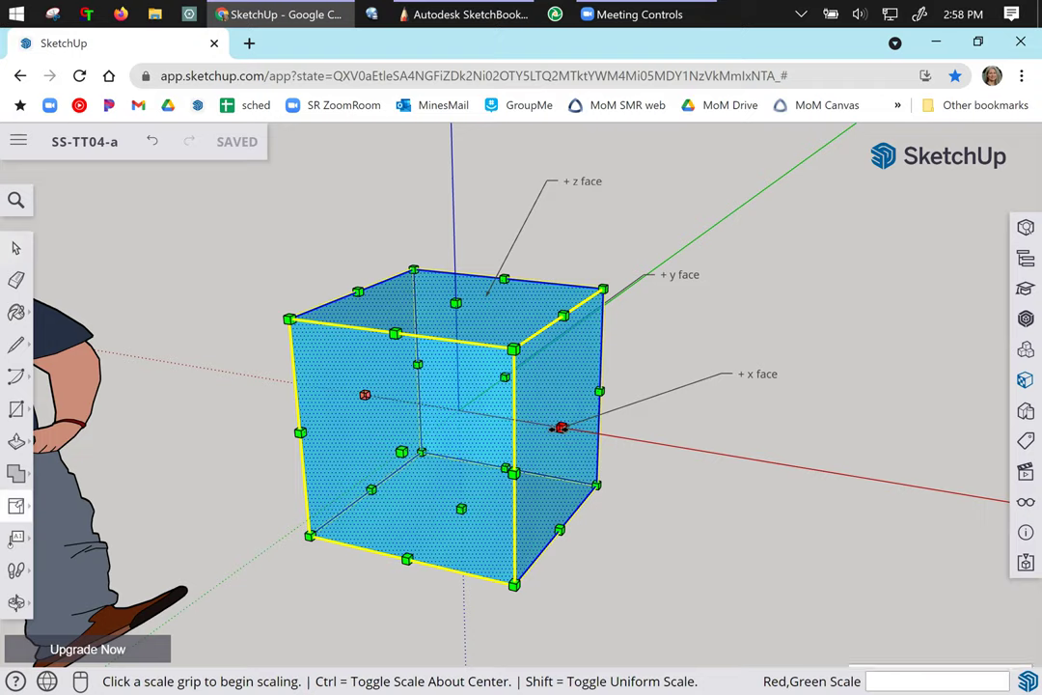
pyautogui.click(558, 427)
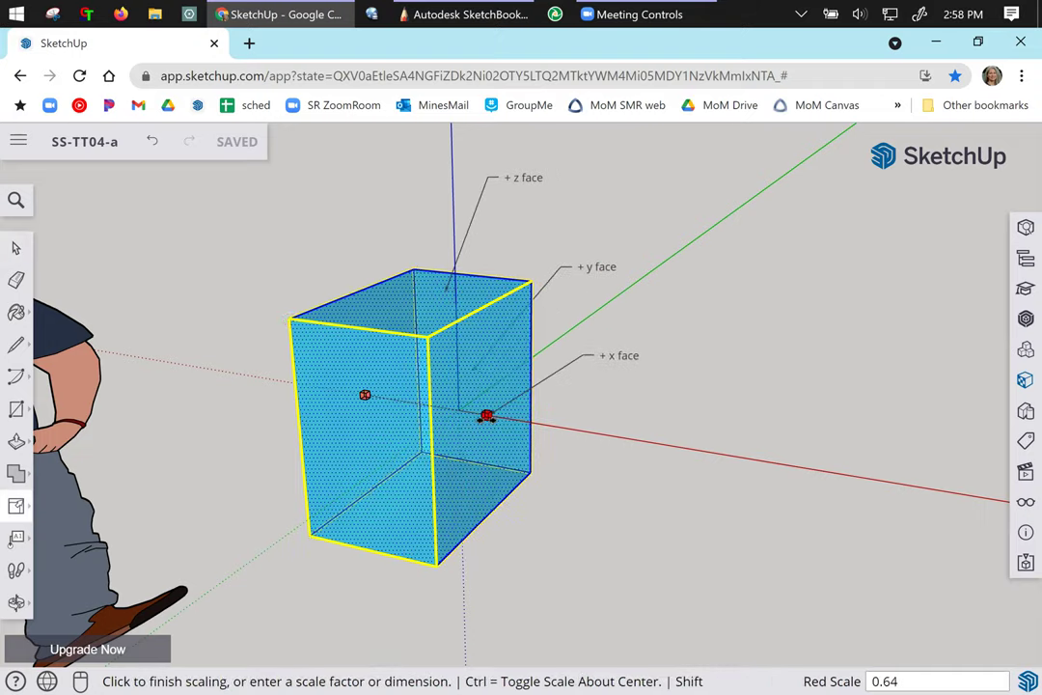
pyautogui.click(486, 415)
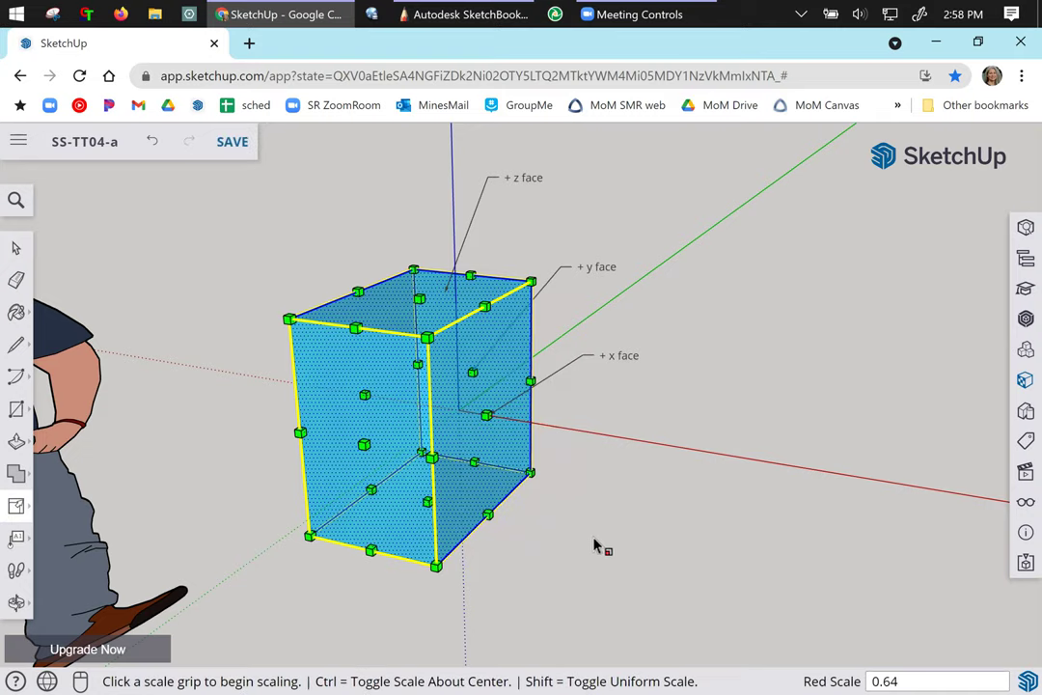
pyautogui.click(16, 249)
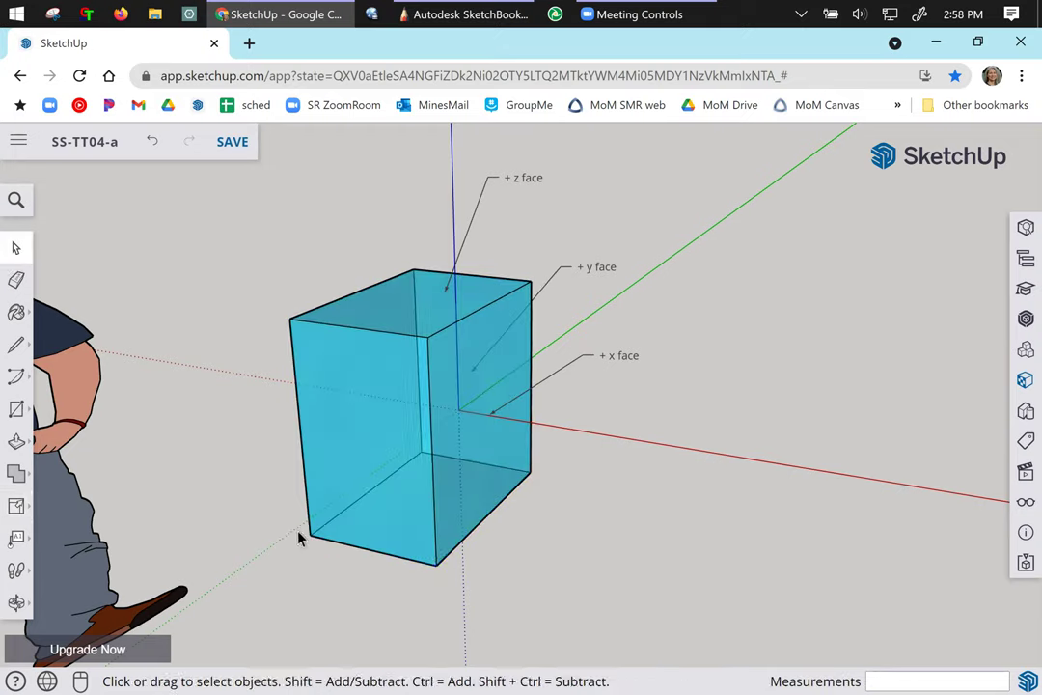
pyautogui.moveTo(299, 538); pyautogui.dragTo(621, 427, button='middle')
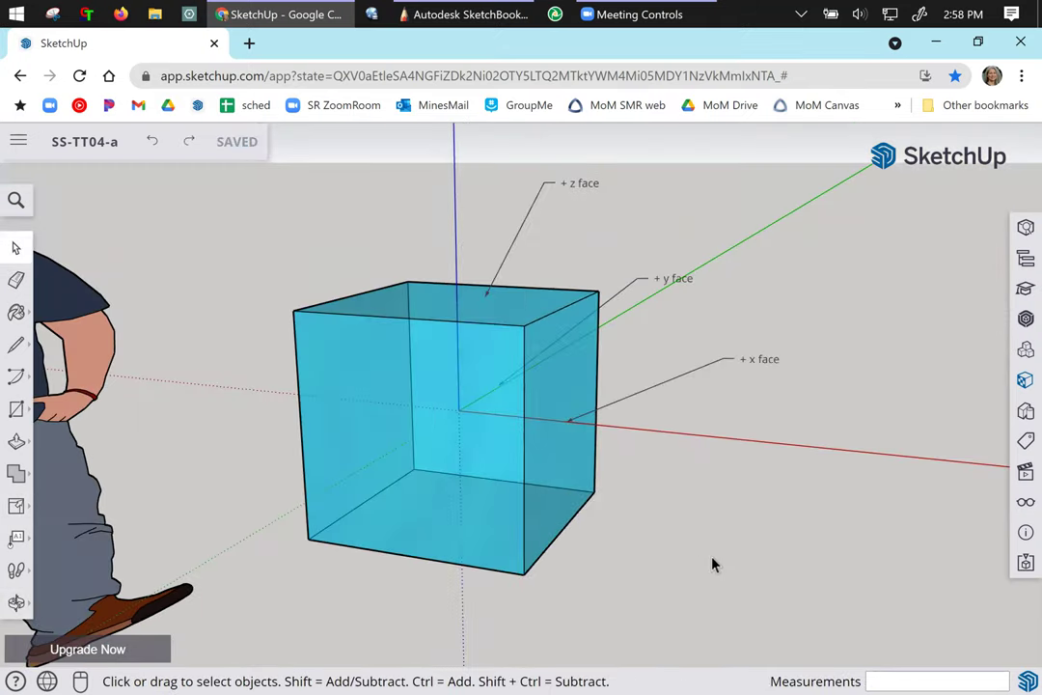
# - Delete the human figure standing in front of the cube's negative x side
pyautogui.moveTo(691, 564); pyautogui.dragTo(721, 558, button='middle')
pyautogui.click(455, 495)
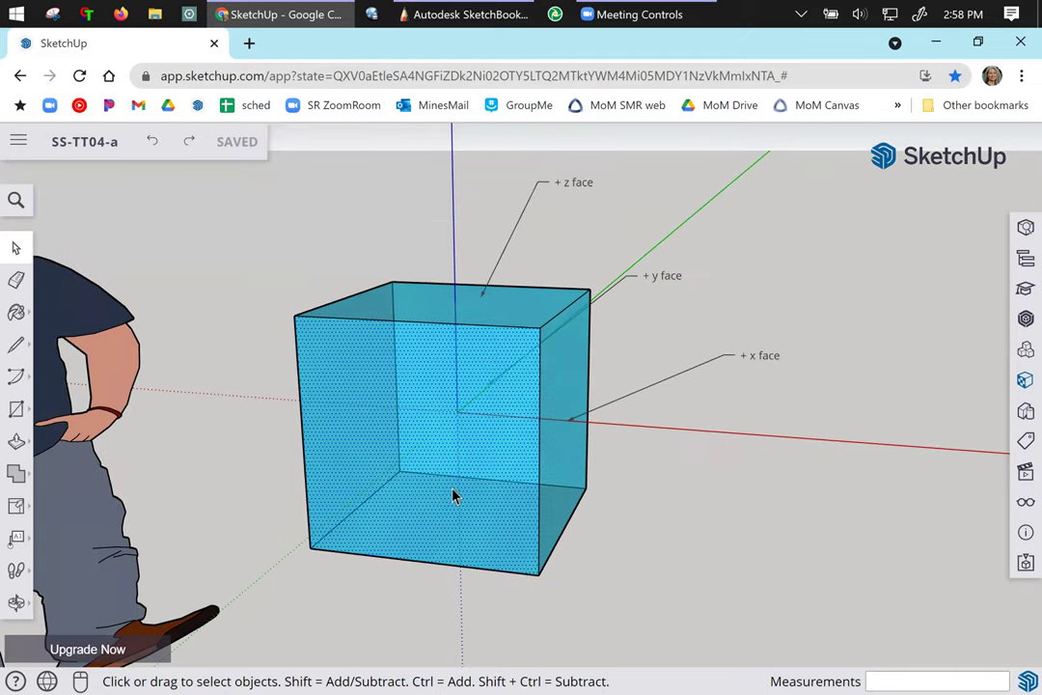
pyautogui.moveTo(381, 552); pyautogui.dragTo(656, 562, button='middle')
pyautogui.moveTo(284, 535); pyautogui.dragTo(511, 546, button='middle')
pyautogui.scroll(-5, 297, 378)
pyautogui.click(19, 252)
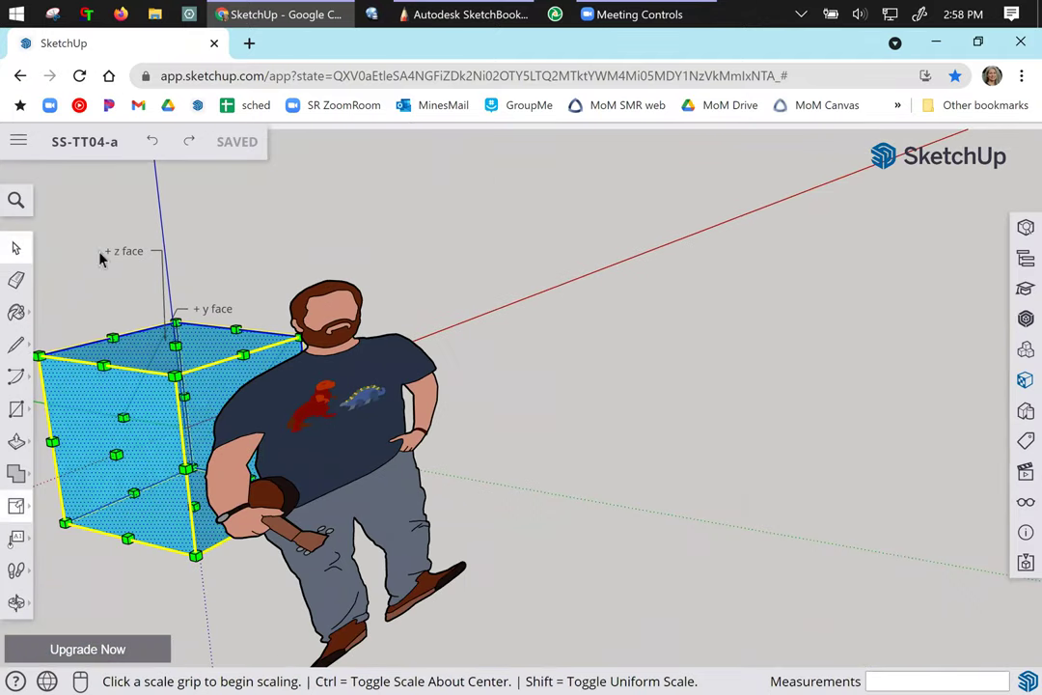
pyautogui.click(284, 231)
pyautogui.click(345, 315)
pyautogui.press('Delete')
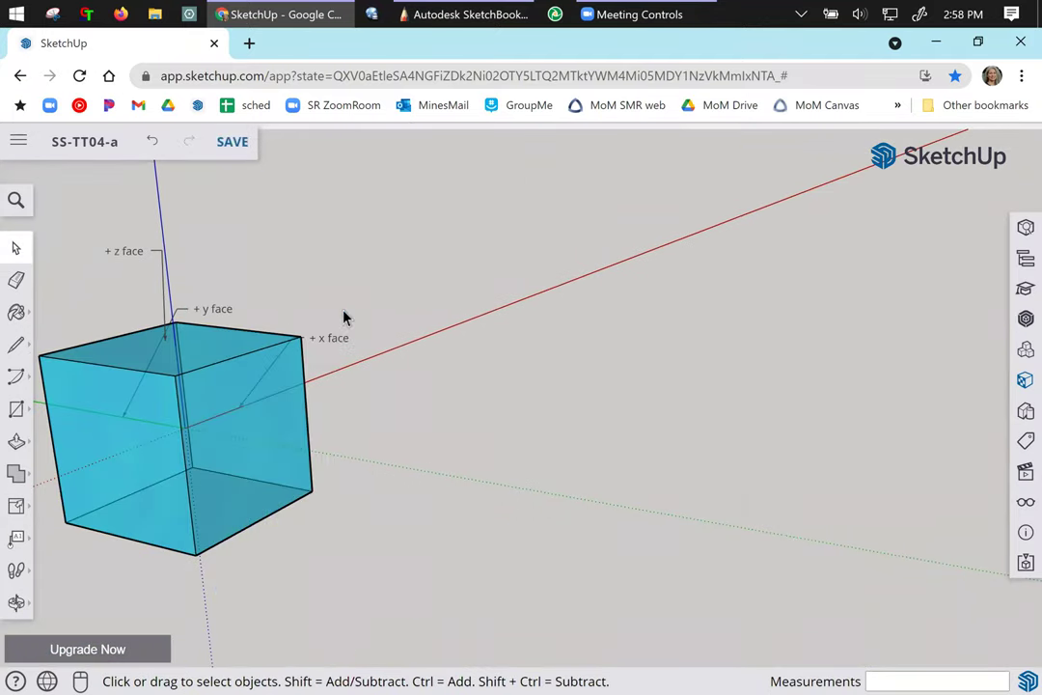
# - Try compressing the whole cube along the red axis from its negative x face, and undo the scaling
pyautogui.tripleClick(119, 491)
pyautogui.press('s')
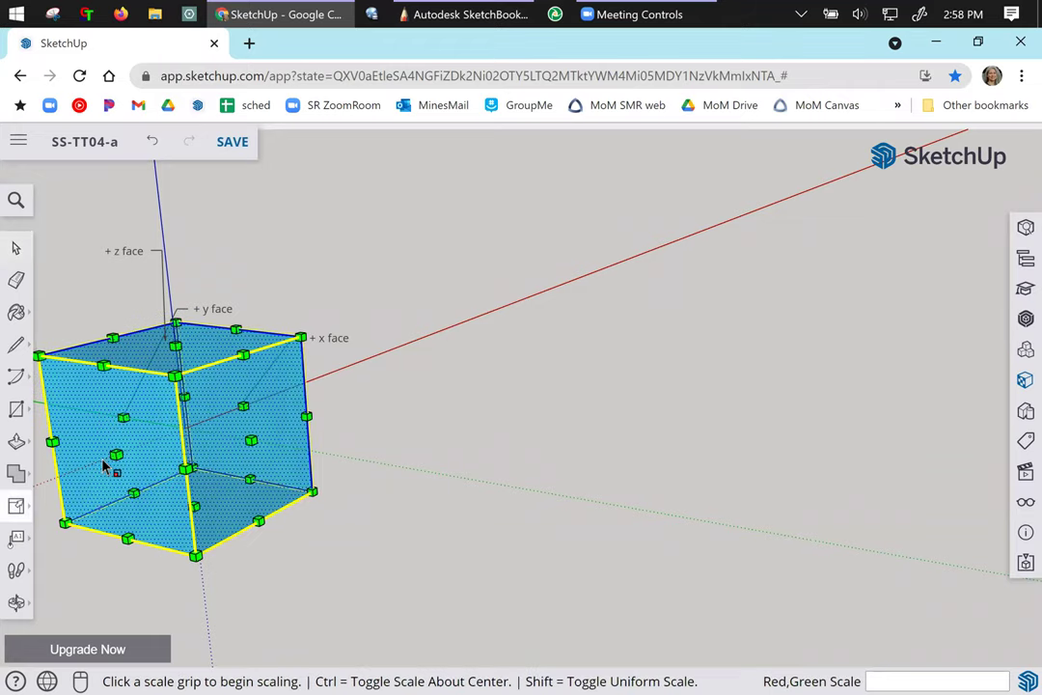
pyautogui.click(116, 455)
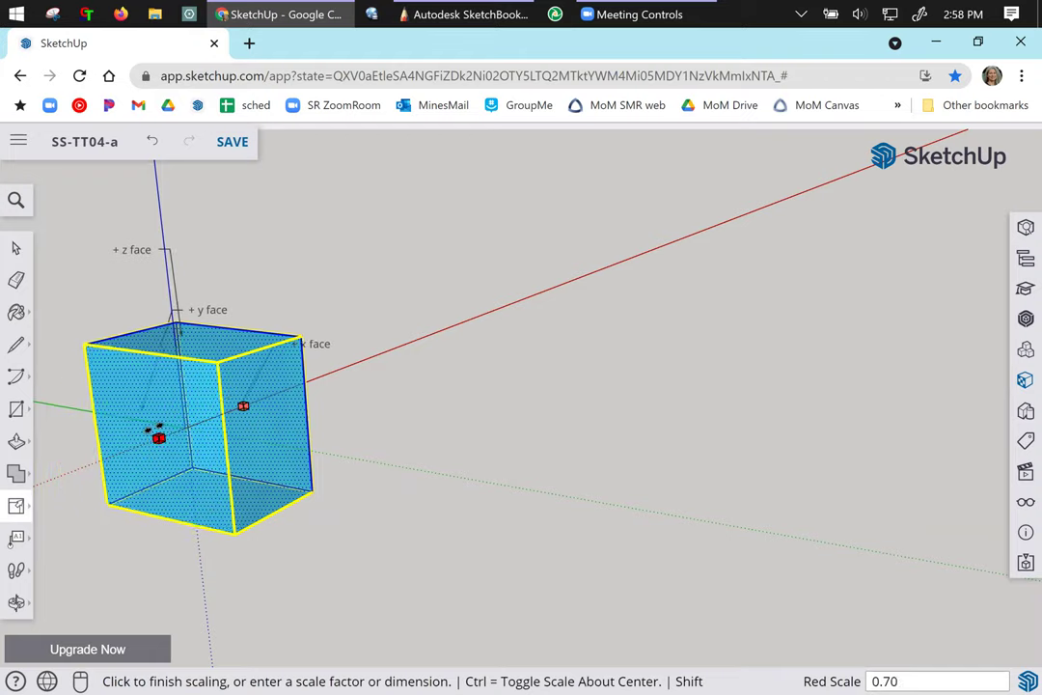
pyautogui.click(162, 421)
pyautogui.moveTo(435, 503); pyautogui.dragTo(158, 508, button='middle')
pyautogui.moveTo(498, 516); pyautogui.dragTo(305, 512, button='middle')
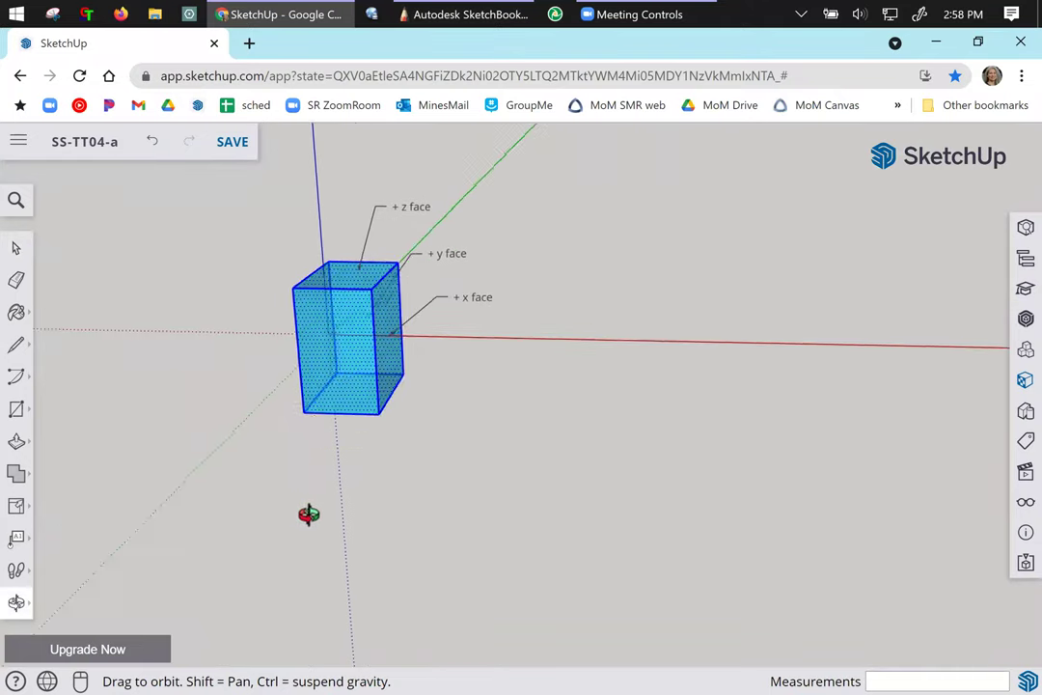
pyautogui.click(12, 251)
pyautogui.click(130, 265)
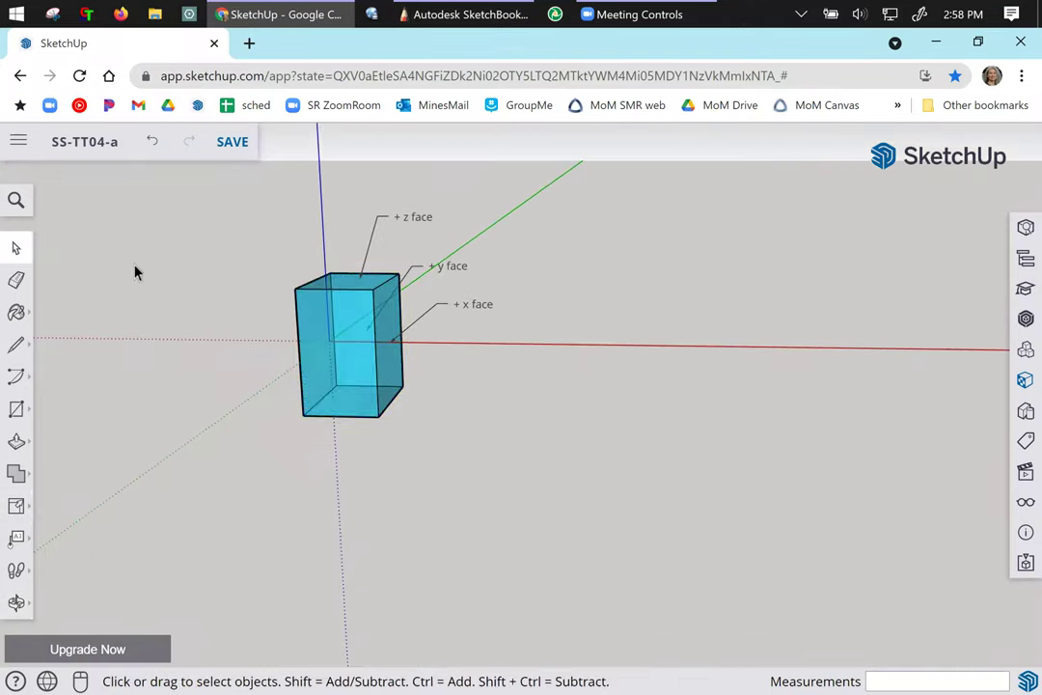
pyautogui.hotkey('ctrl', 'z')
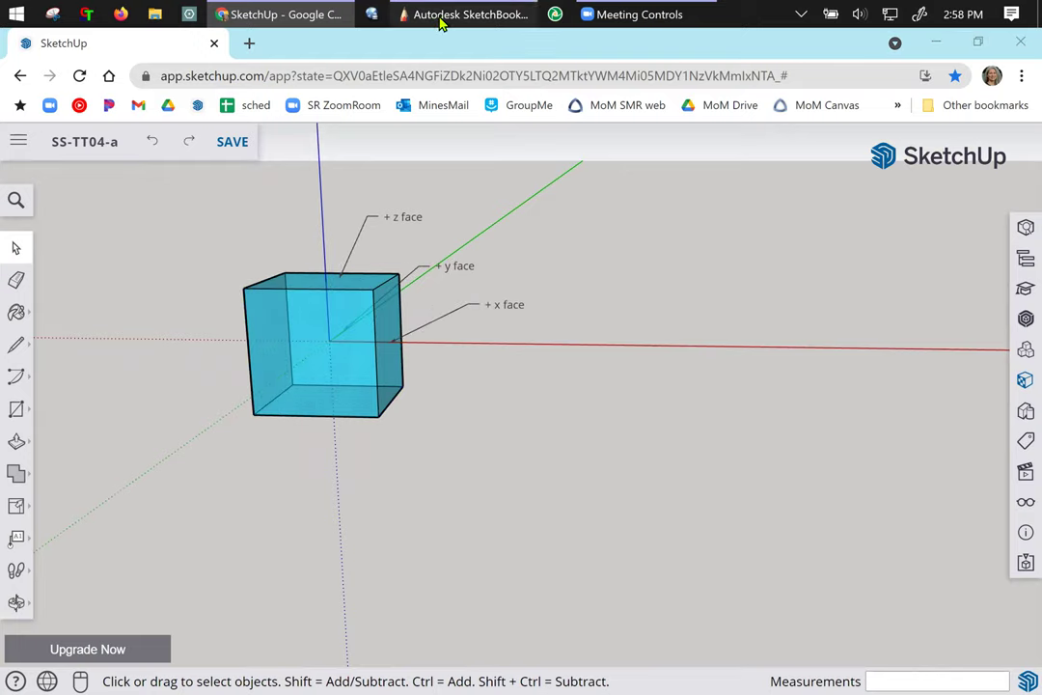
# - Switch to SketchBook and make layer 1, holding the −σx stress element, the active layer
pyautogui.click(461, 13)
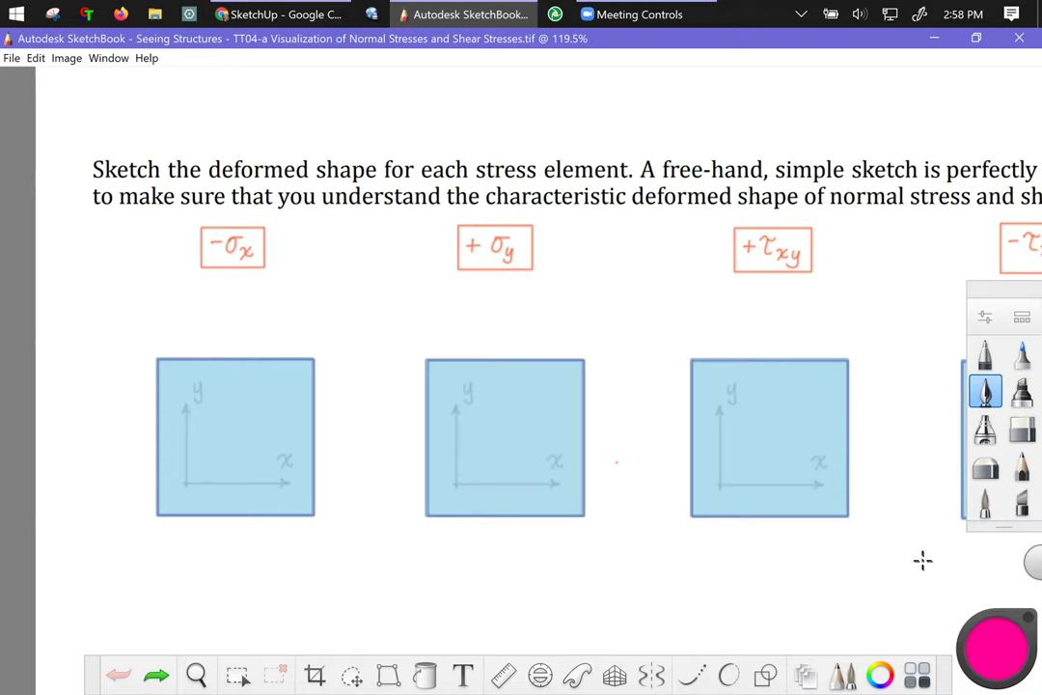
pyautogui.click(806, 674)
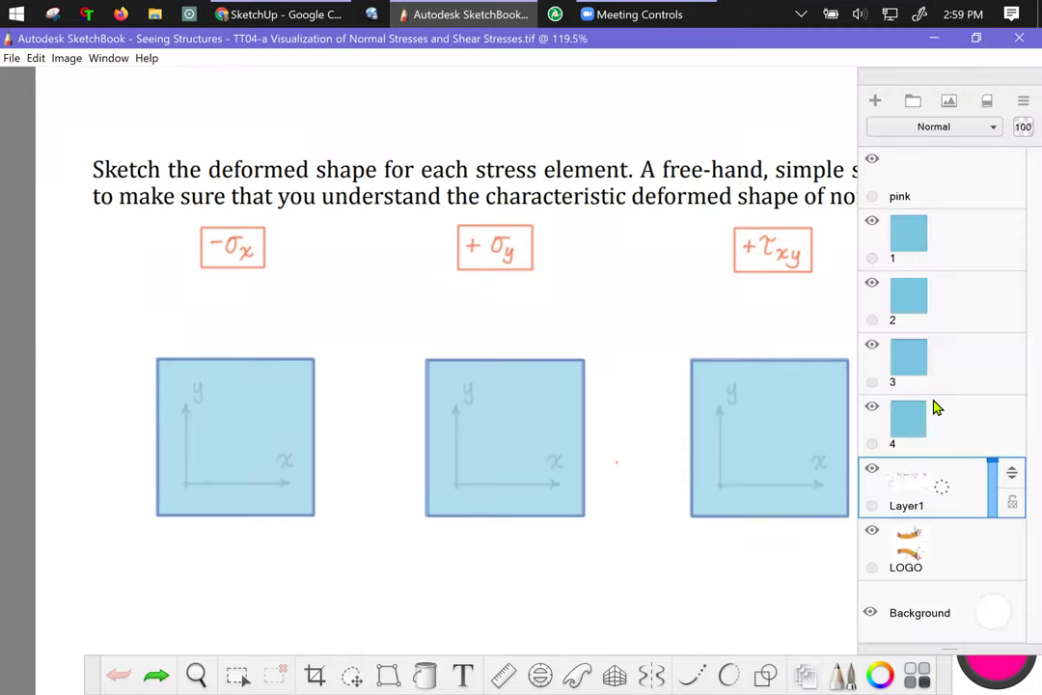
pyautogui.click(949, 251)
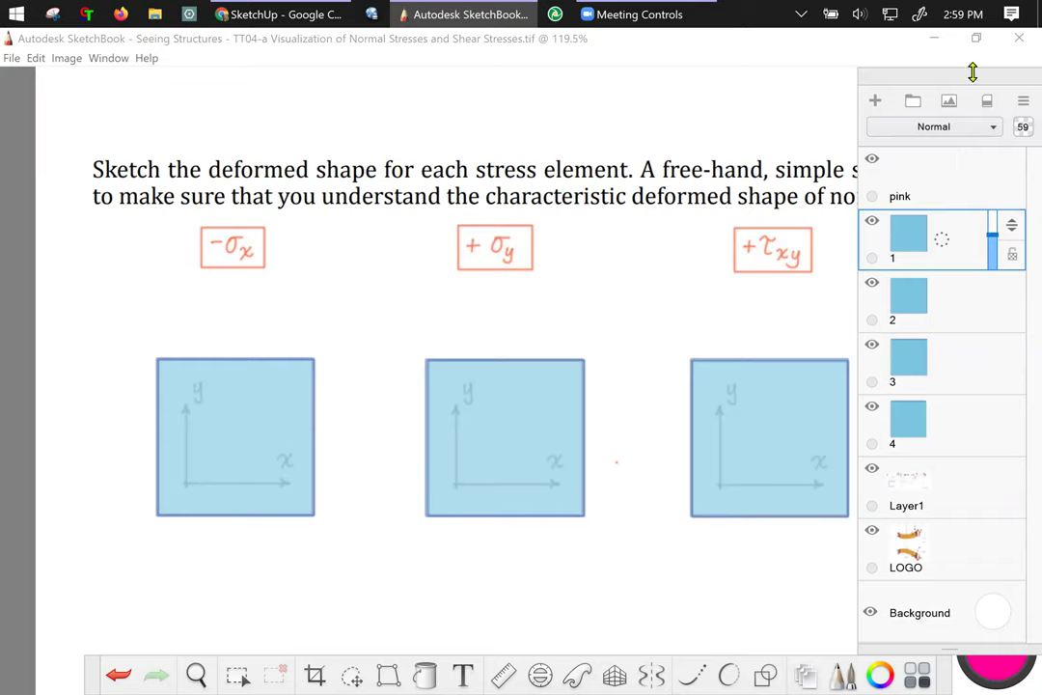
pyautogui.moveTo(960, 84); pyautogui.dragTo(934, 86)
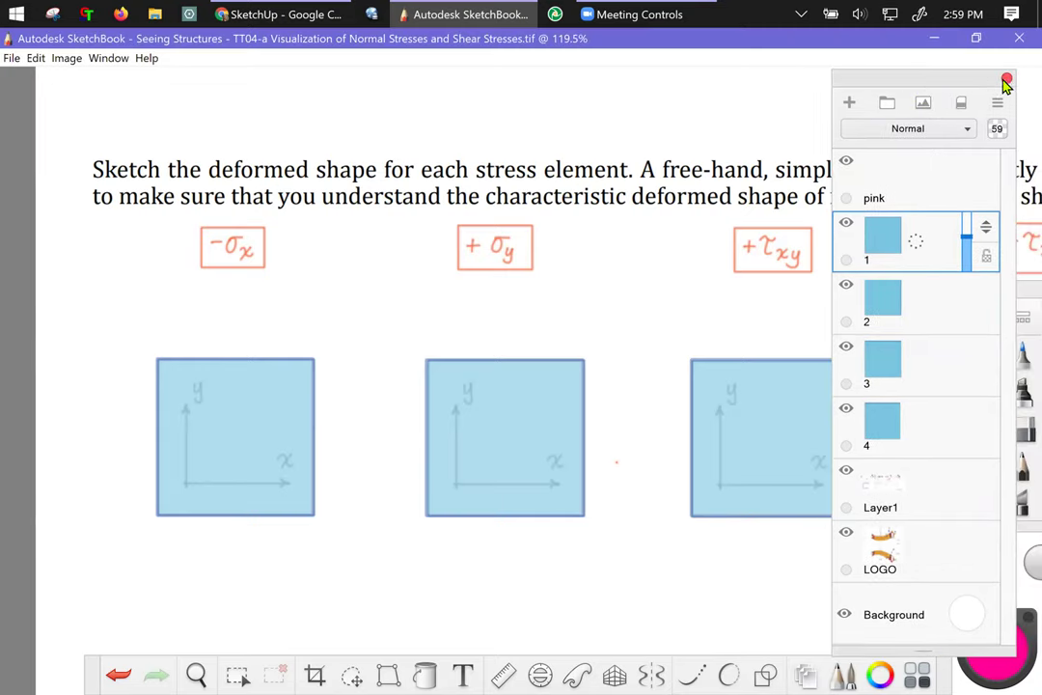
pyautogui.click(1006, 80)
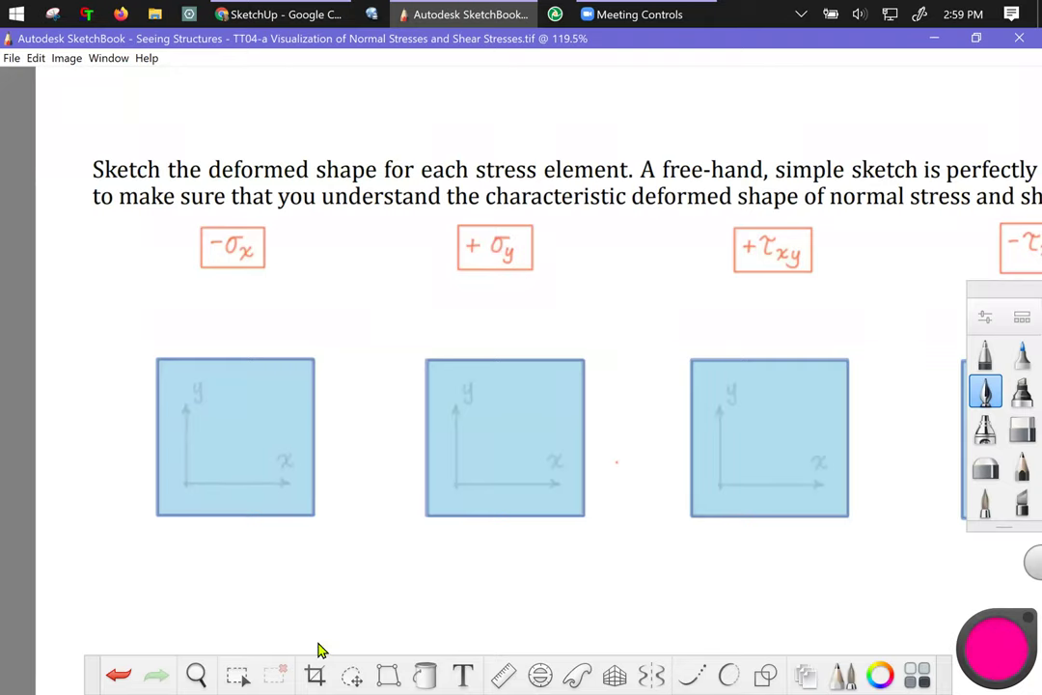
# - Distort the −σx element's blue square into a narrower and slightly taller rectangle, keeping its lower-left corner fixed
pyautogui.click(387, 674)
pyautogui.click(284, 633)
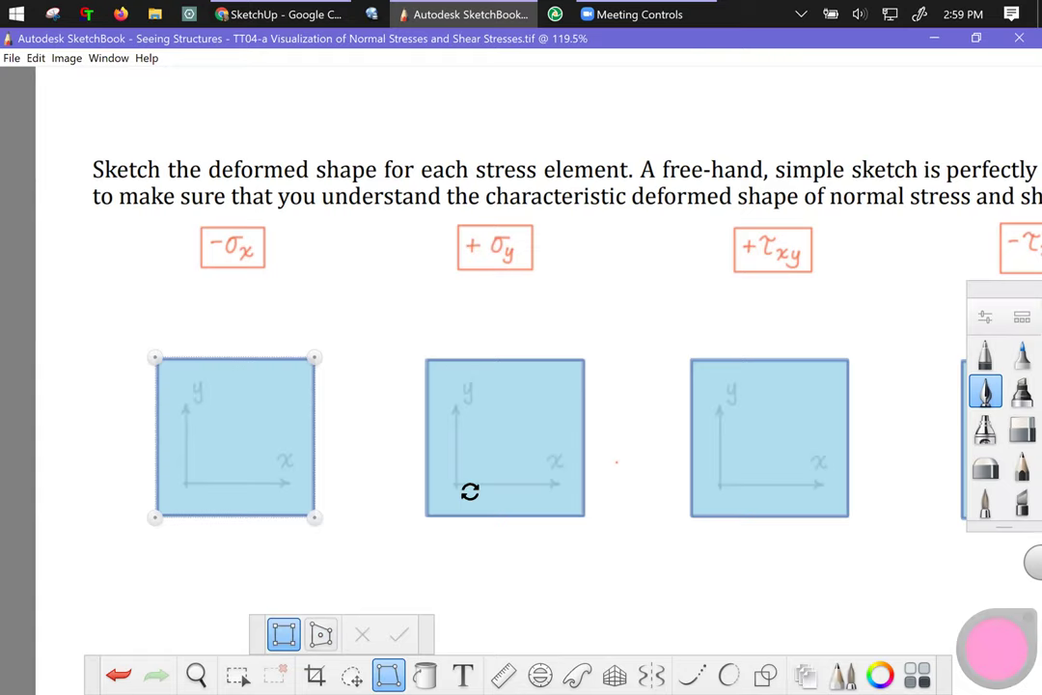
pyautogui.moveTo(314, 358); pyautogui.dragTo(264, 359)
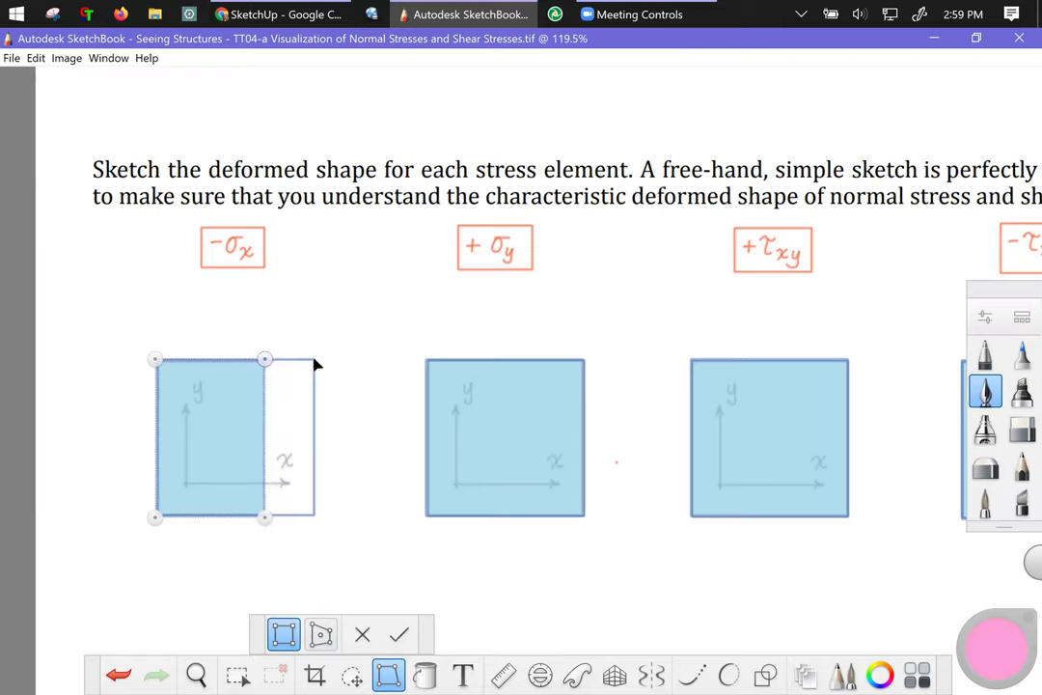
pyautogui.moveTo(264, 358); pyautogui.dragTo(268, 349)
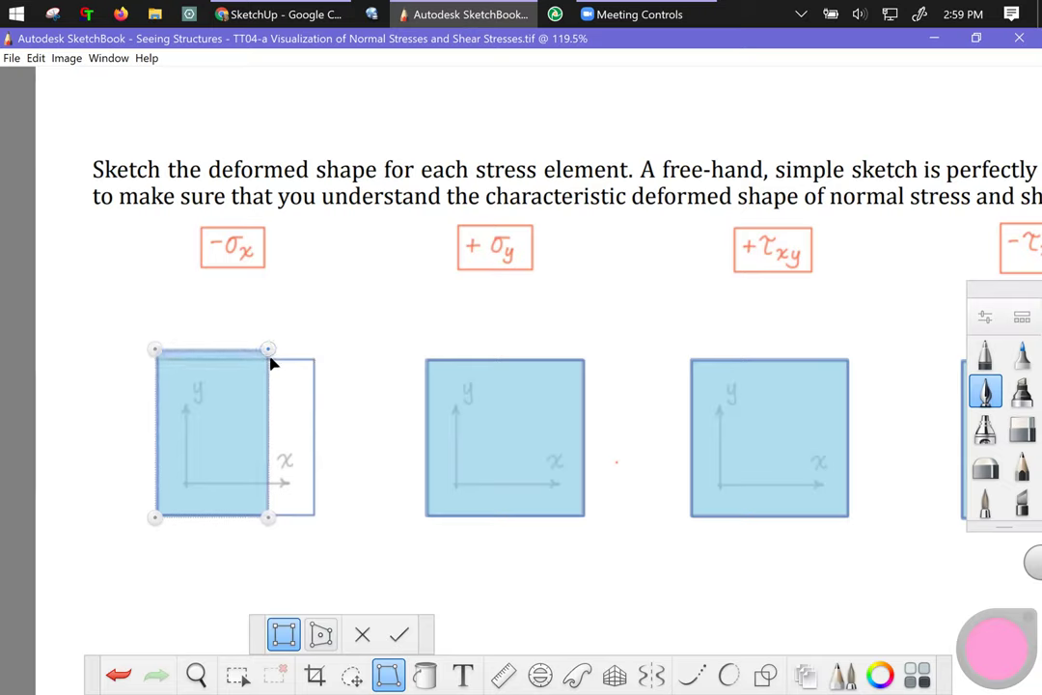
pyautogui.click(400, 635)
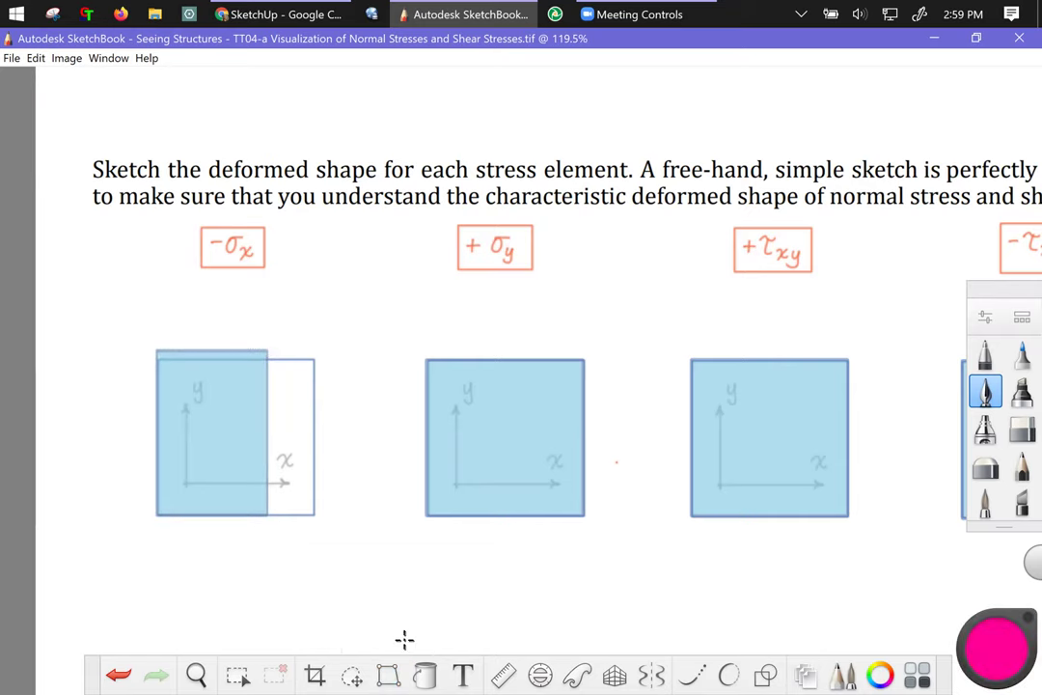
# - Move the deformed −σx rectangle so it is centred horizontally over its original square outline
pyautogui.click(351, 674)
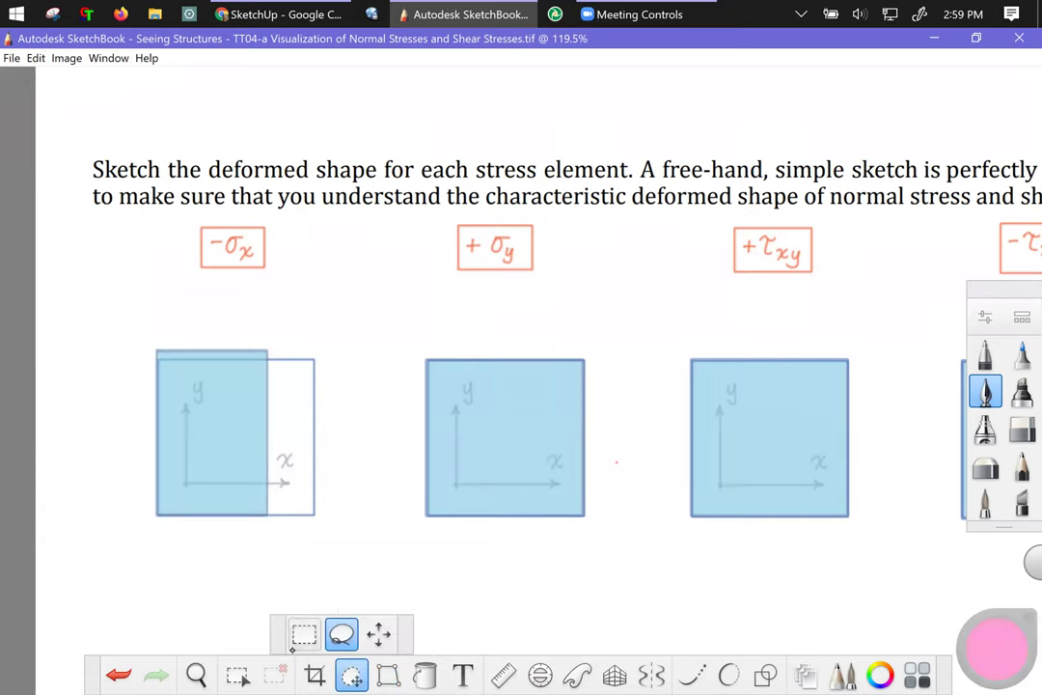
pyautogui.click(378, 634)
pyautogui.moveTo(123, 560)
pyautogui.mouseDown()
pyautogui.moveTo(136, 551)
pyautogui.moveTo(110, 575)
pyautogui.moveTo(160, 576)
pyautogui.moveTo(133, 579)
pyautogui.moveTo(122, 558)
pyautogui.mouseUp()
pyautogui.click(222, 528)
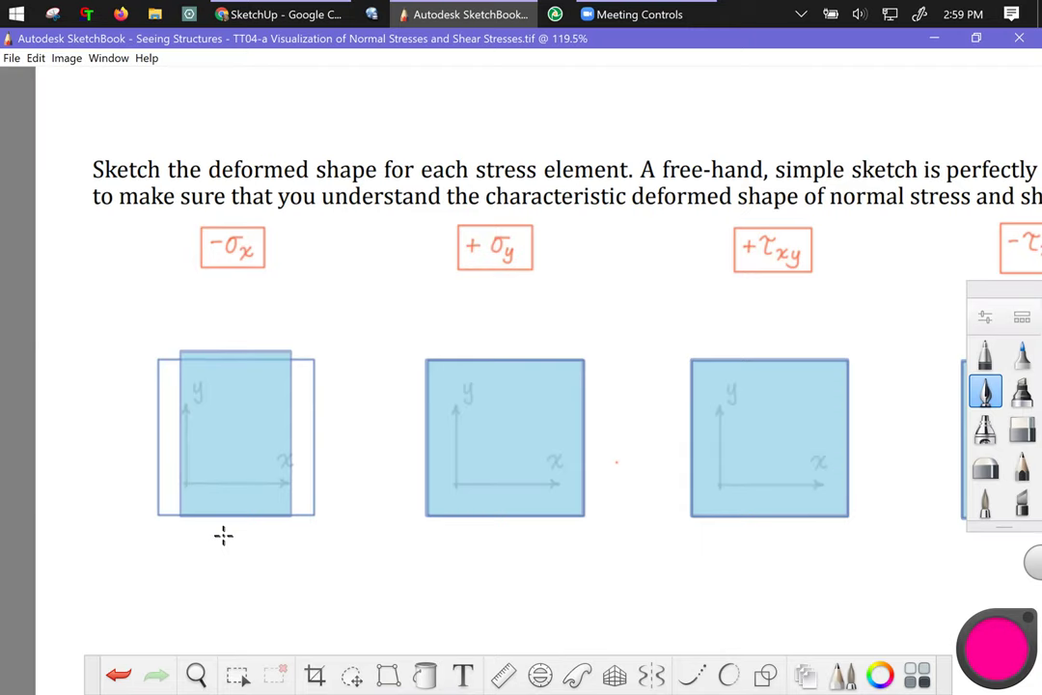
# - Circle the +σy label with a freehand pink stroke and undo it
pyautogui.moveTo(497, 179)
pyautogui.mouseDown()
pyautogui.moveTo(456, 182)
pyautogui.moveTo(540, 187)
pyautogui.mouseUp()
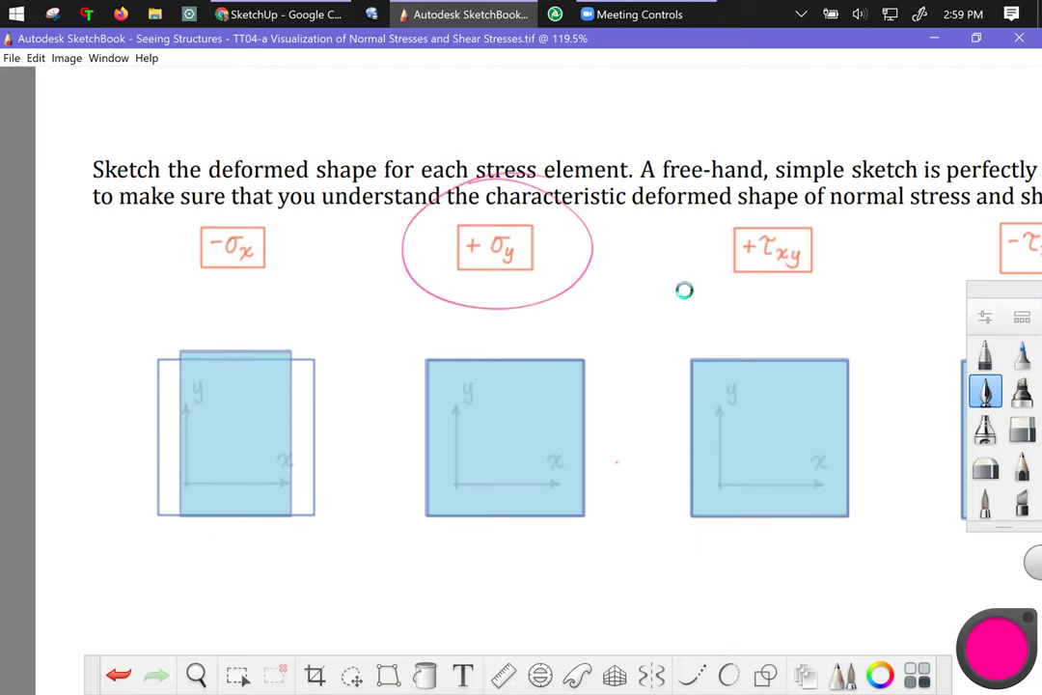
pyautogui.hotkey('ctrl', 'z')
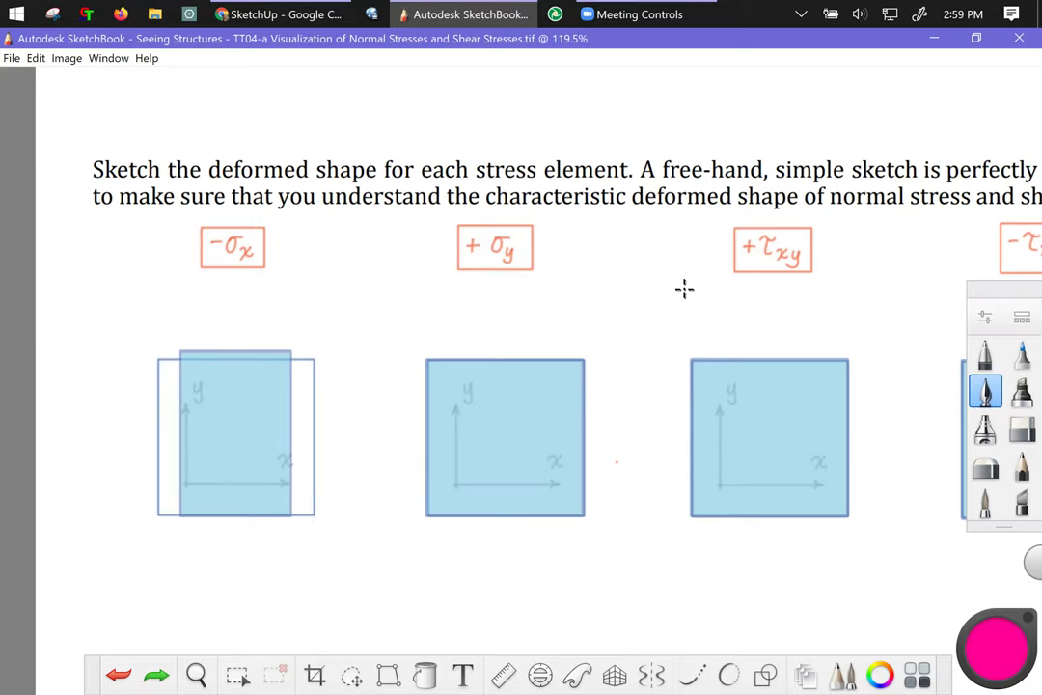
# - Make layer 2, holding the +σy stress element, the active layer
pyautogui.hotkey('ctrl', 'l')
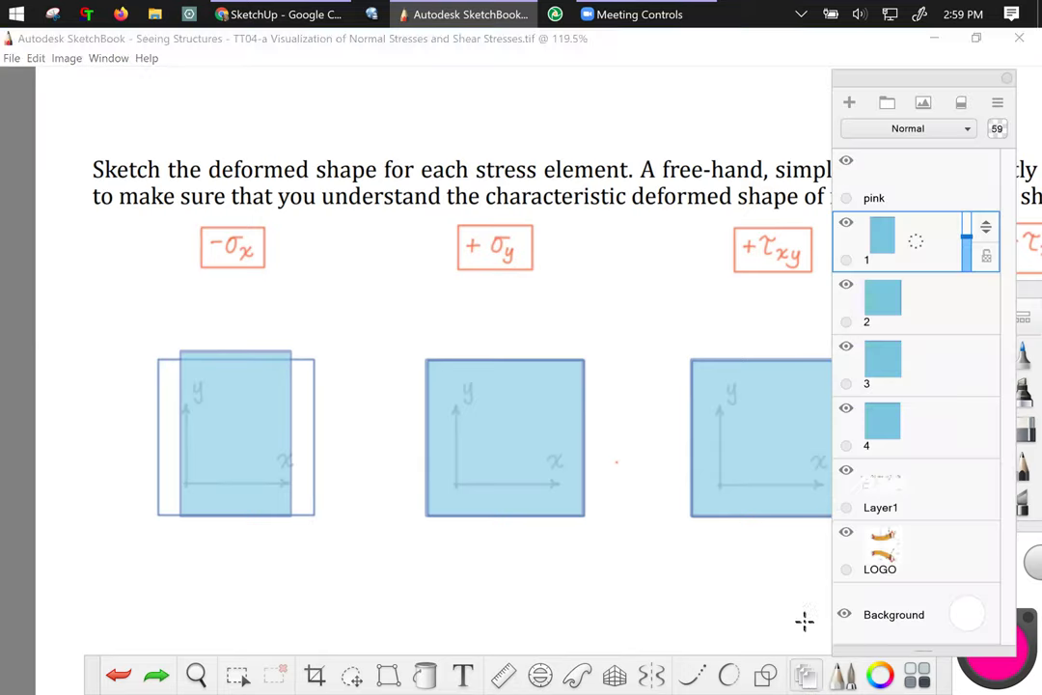
pyautogui.click(918, 312)
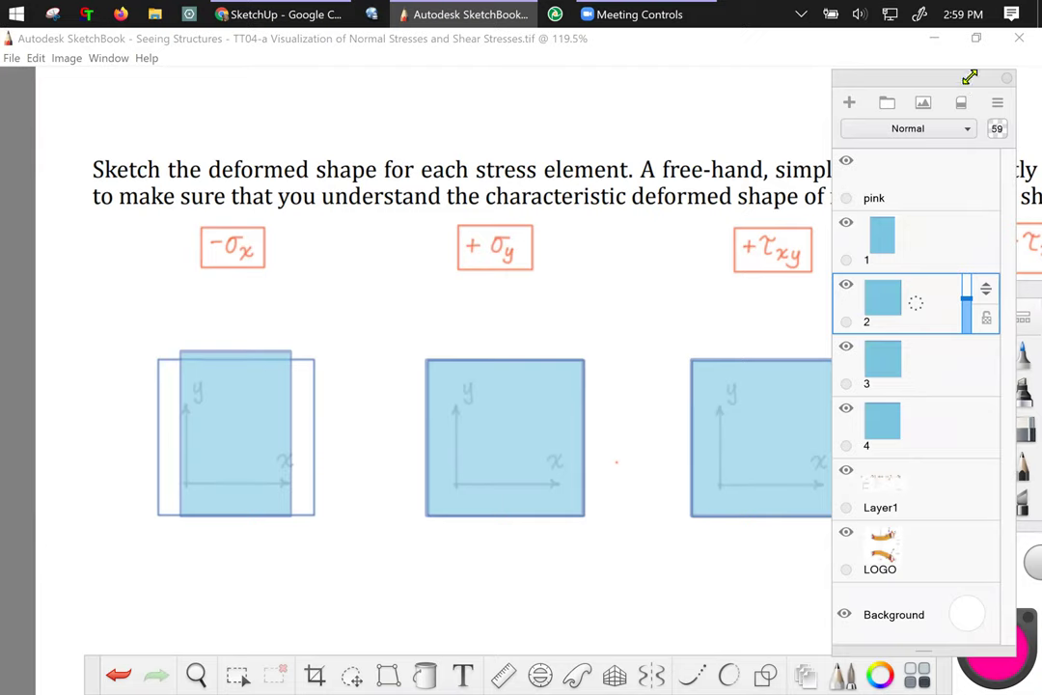
pyautogui.click(1006, 79)
# - Switch to SketchUp and select the whole cube with all its faces and edges
pyautogui.click(270, 13)
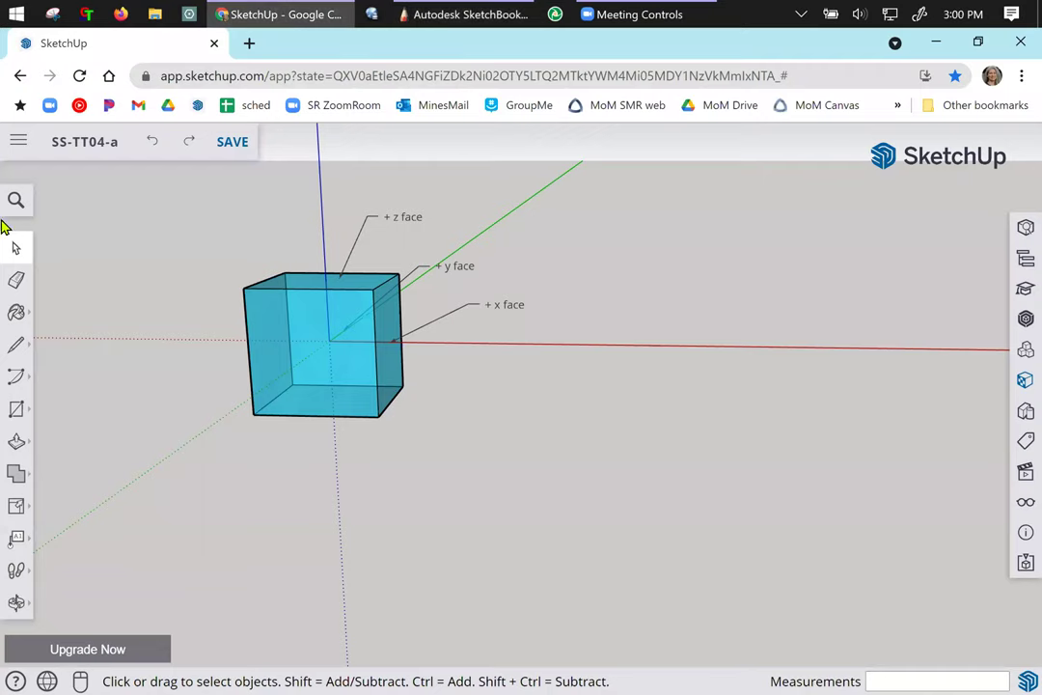
pyautogui.moveTo(537, 585); pyautogui.dragTo(437, 400, button='middle')
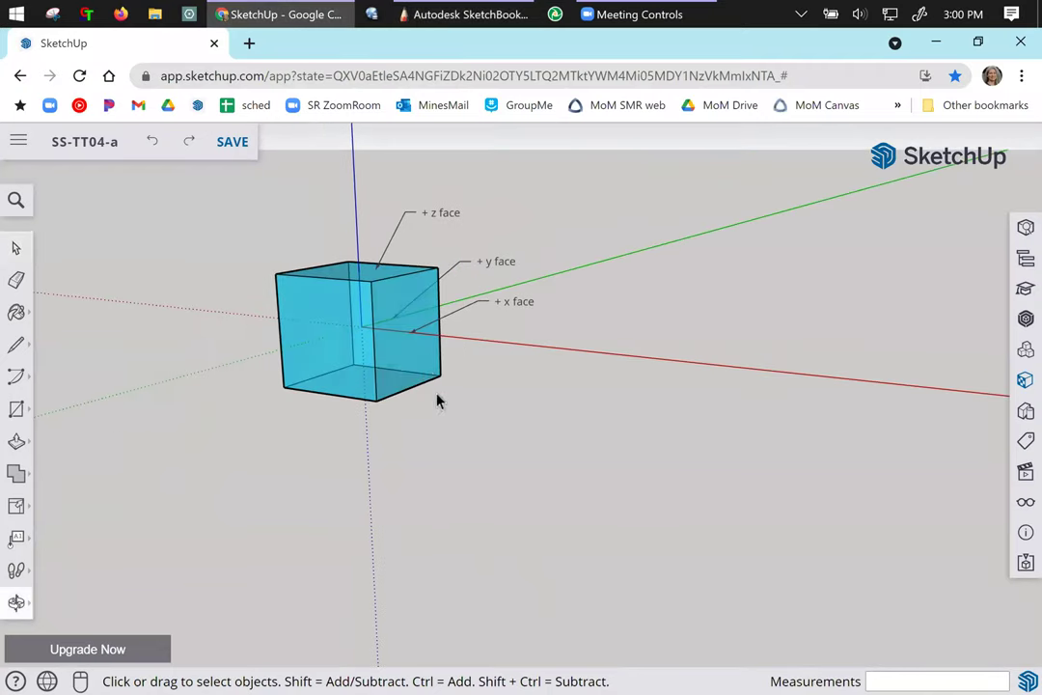
pyautogui.click(402, 384)
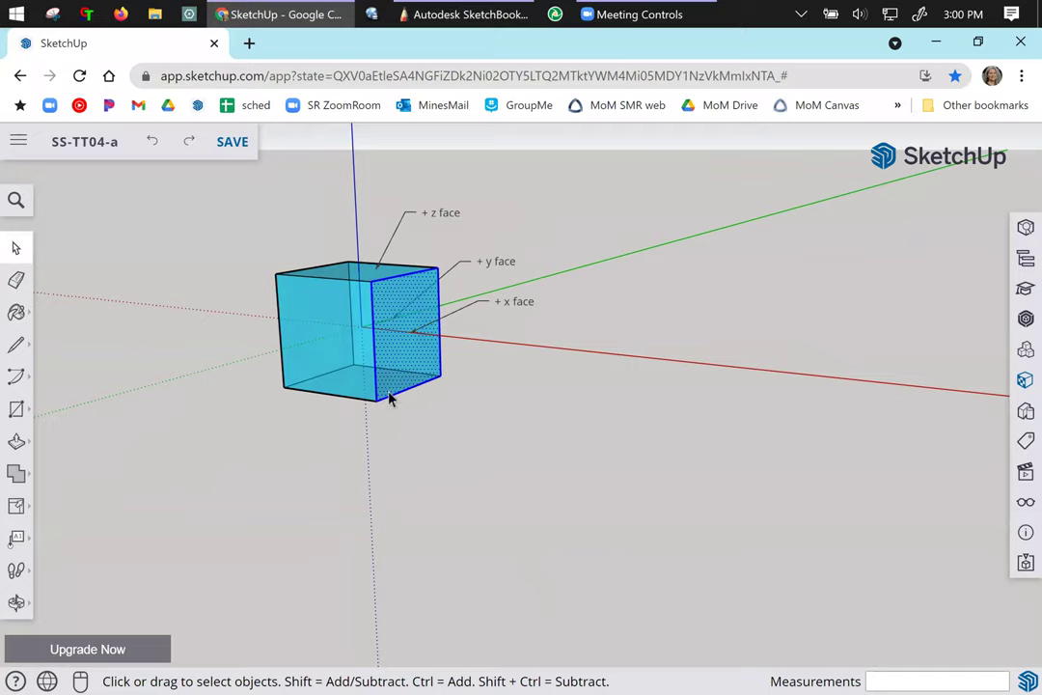
pyautogui.tripleClick(341, 384)
pyautogui.press('o')
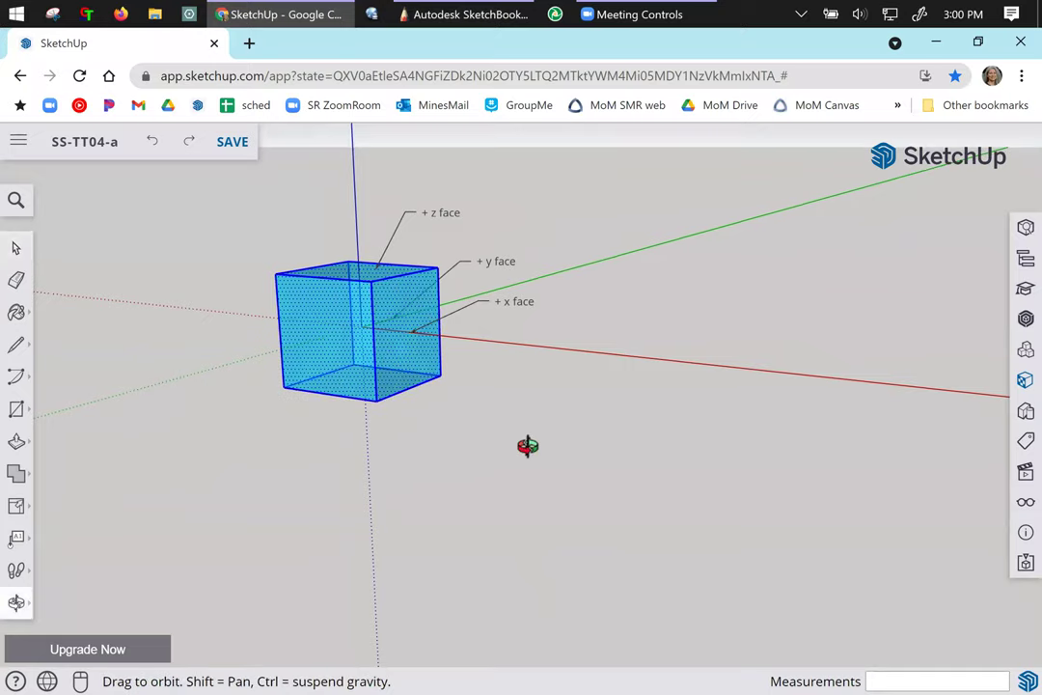
# - Try stretching the whole cube along the green axis from its positive y face, undo the scaling, and clear the selection
pyautogui.moveTo(527, 445); pyautogui.dragTo(528, 463, button='middle')
pyautogui.moveTo(409, 489); pyautogui.dragTo(562, 431, button='middle')
pyautogui.moveTo(618, 376); pyautogui.dragTo(664, 314, button='middle')
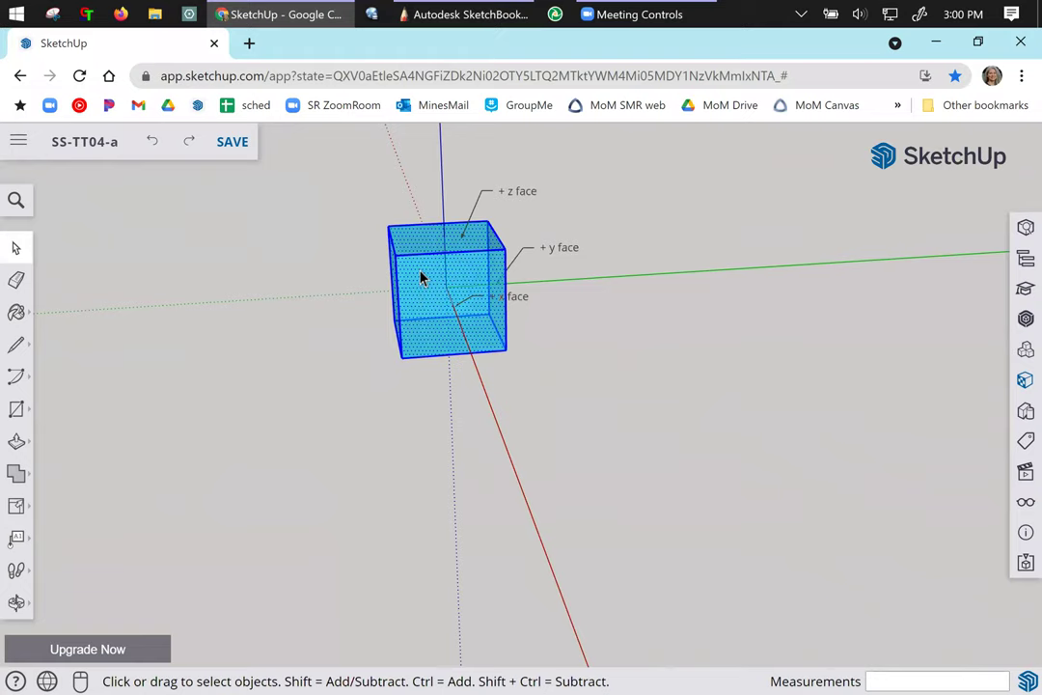
pyautogui.scroll(5, 421, 277)
pyautogui.moveTo(621, 384); pyautogui.dragTo(555, 452, button='middle')
pyautogui.press('s')
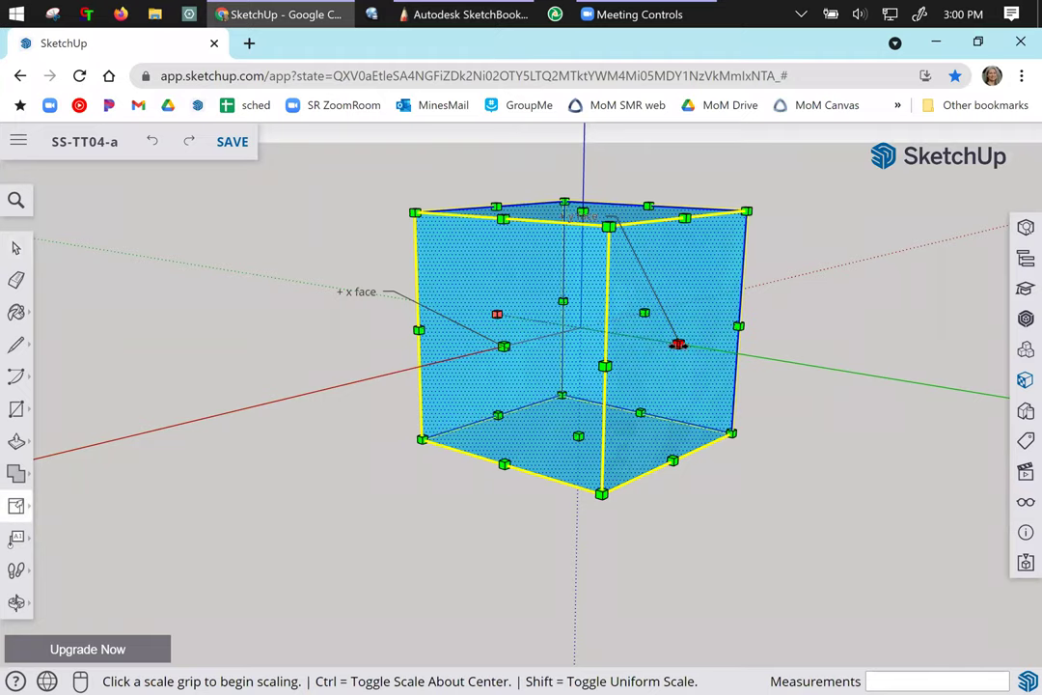
pyautogui.click(679, 343)
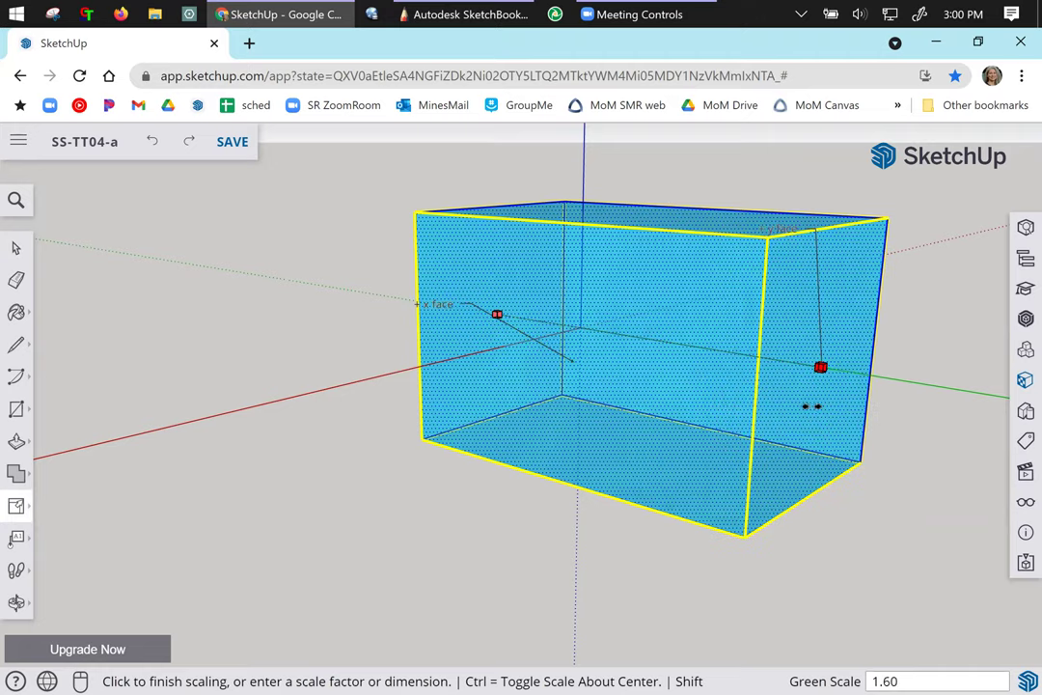
pyautogui.click(838, 425)
pyautogui.scroll(-3, 233, 395)
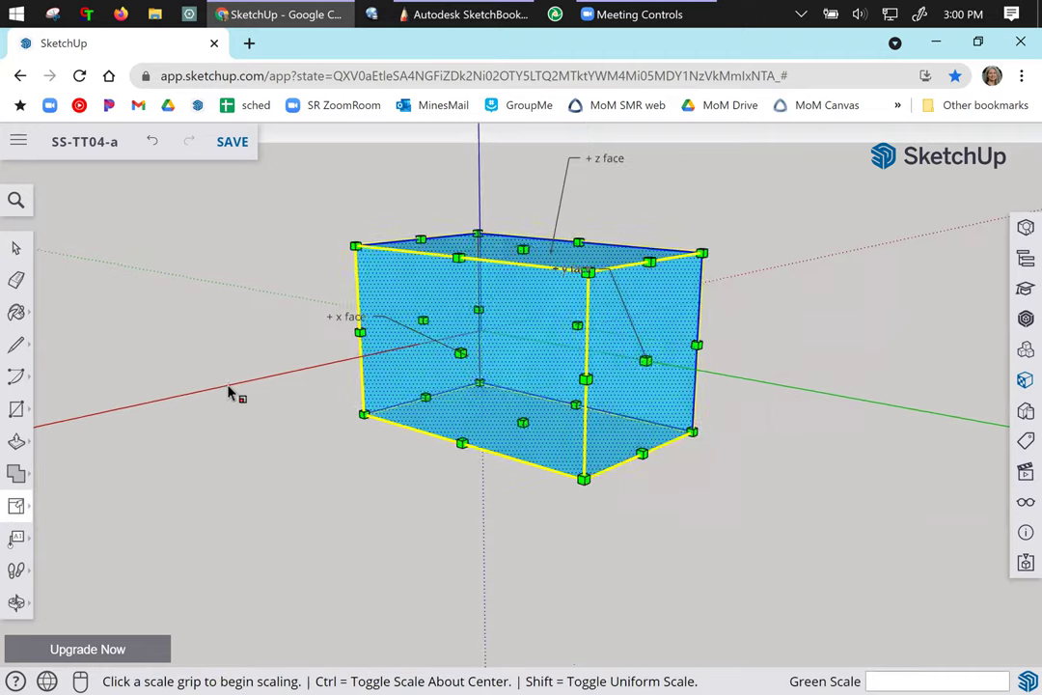
pyautogui.moveTo(232, 396); pyautogui.dragTo(73, 302, button='middle')
pyautogui.hotkey('ctrl', 'z')
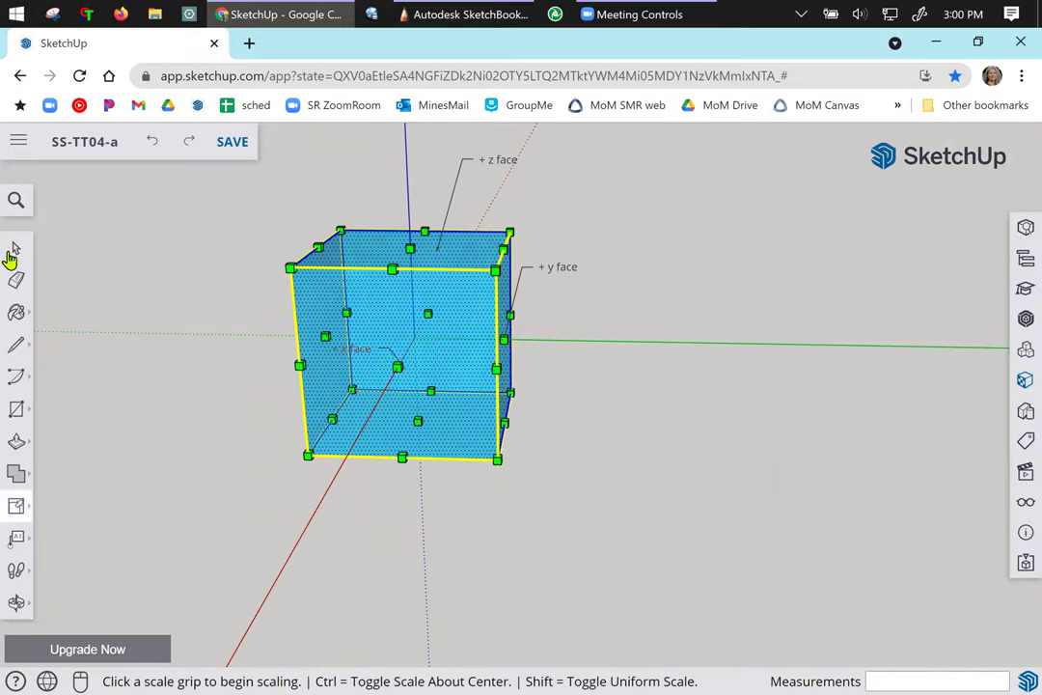
pyautogui.click(16, 248)
pyautogui.click(95, 268)
# - Switch to SketchBook and distort the +σy element's blue square into a taller and slightly narrower rectangle
pyautogui.click(424, 18)
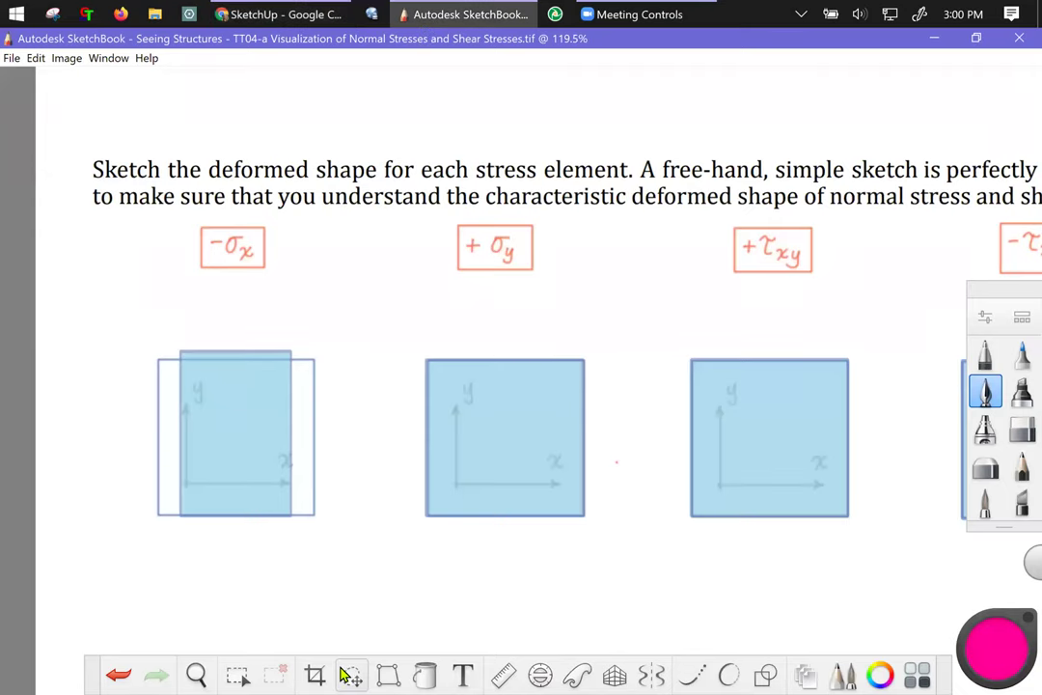
pyautogui.click(388, 674)
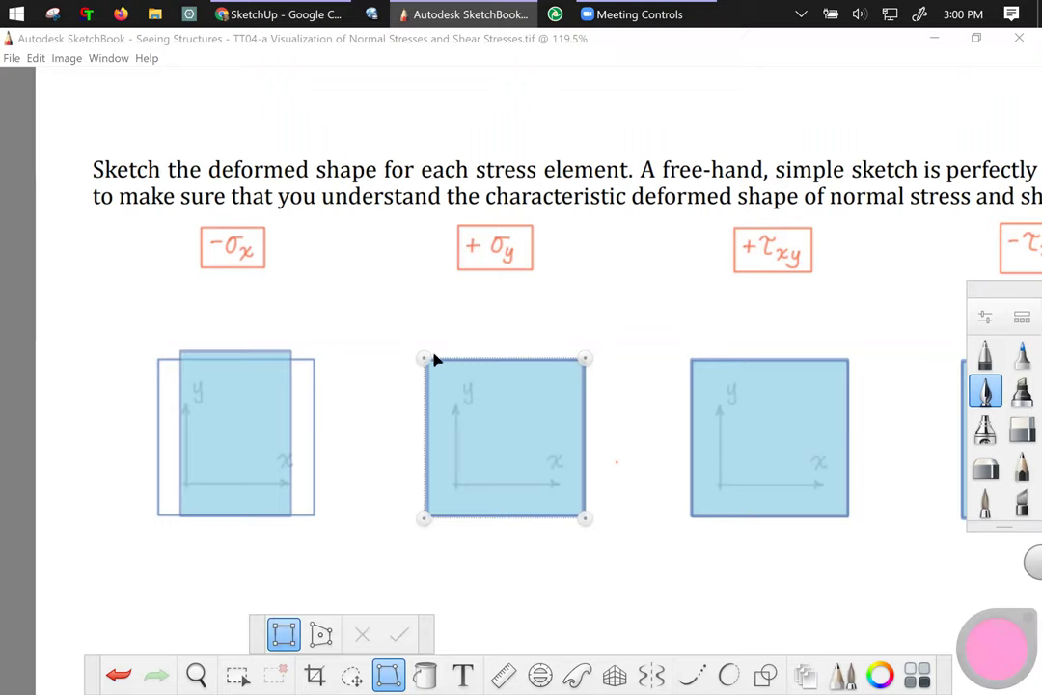
pyautogui.moveTo(425, 359); pyautogui.dragTo(434, 313)
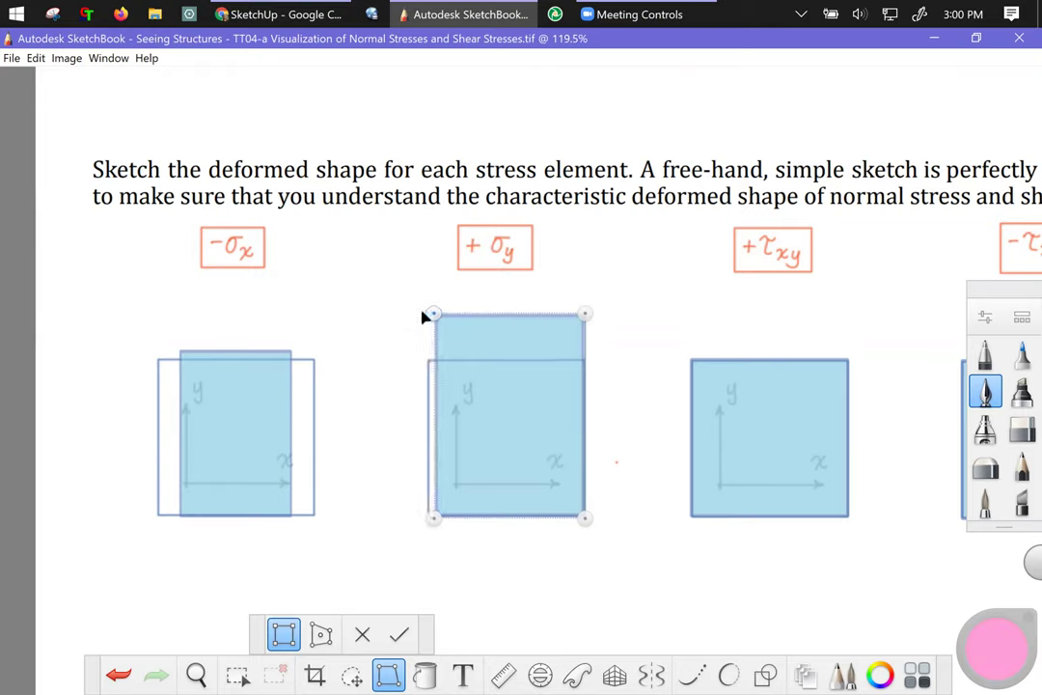
pyautogui.click(398, 633)
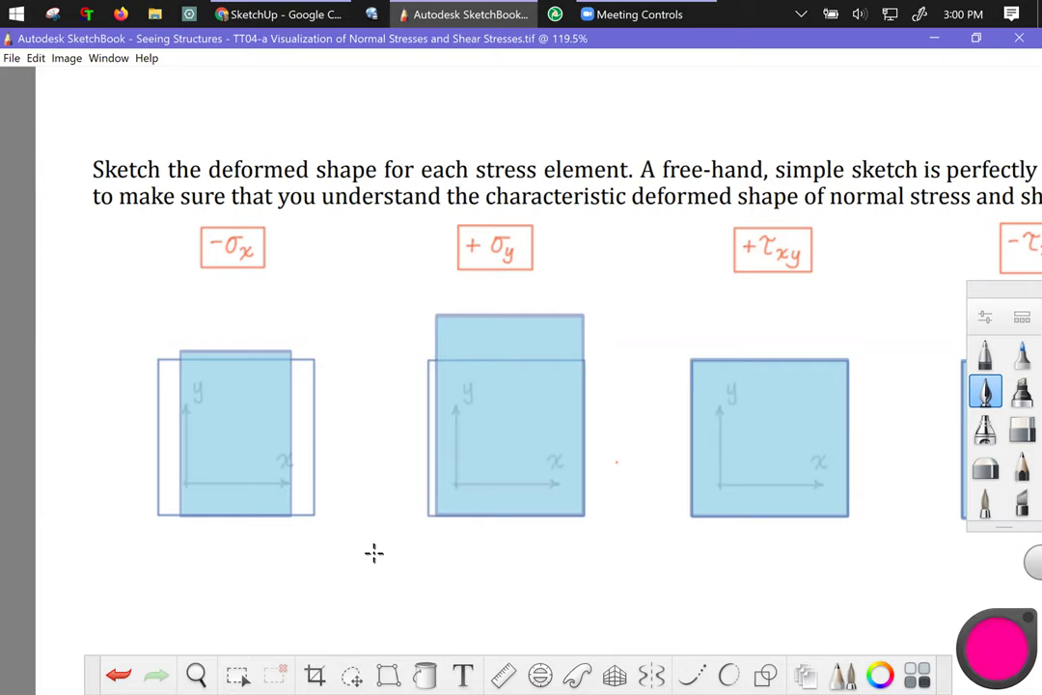
# - Move the deformed +σy rectangle so it is centred both ways over its original square outline
pyautogui.click(351, 675)
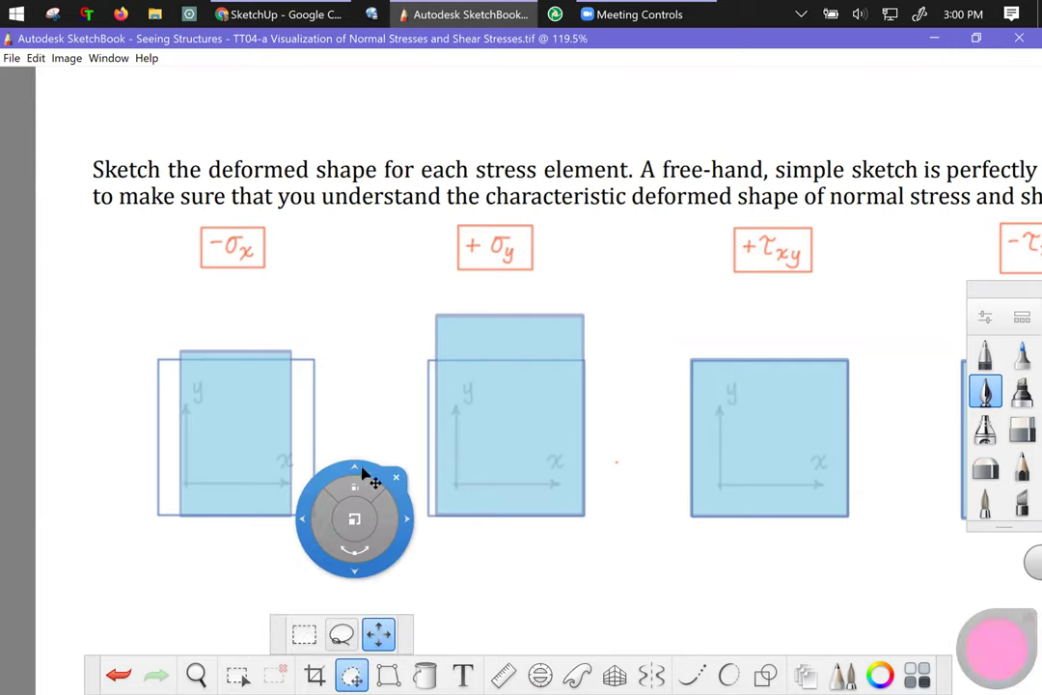
pyautogui.moveTo(363, 470)
pyautogui.mouseDown()
pyautogui.moveTo(355, 507)
pyautogui.moveTo(396, 452)
pyautogui.moveTo(353, 416)
pyautogui.moveTo(371, 496)
pyautogui.moveTo(361, 479)
pyautogui.mouseUp()
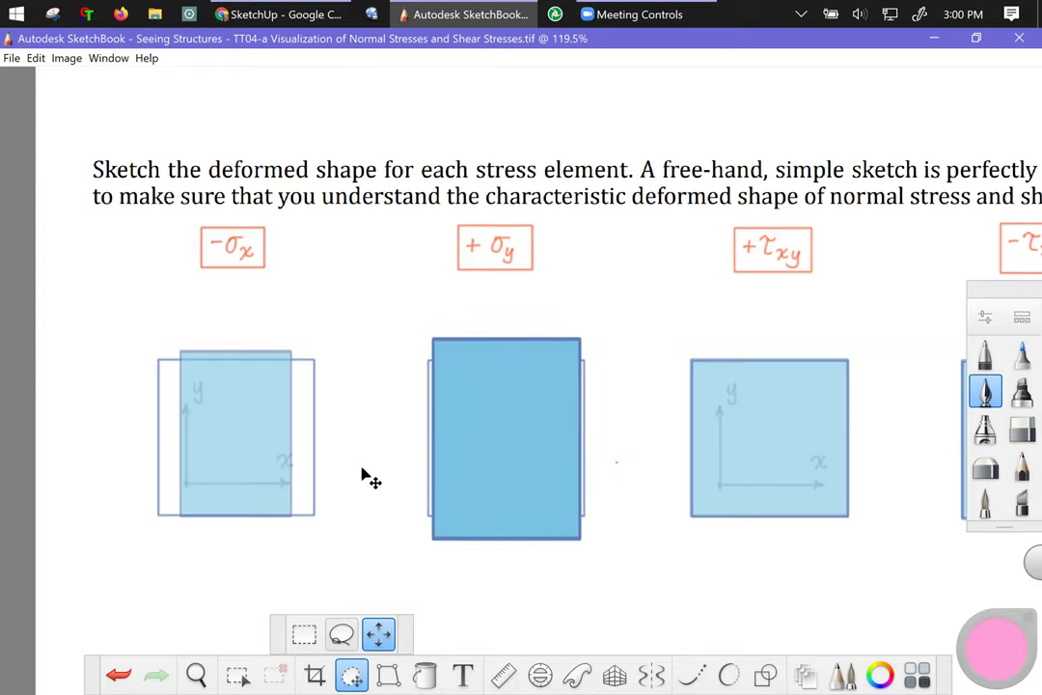
pyautogui.click(390, 500)
pyautogui.click(391, 500)
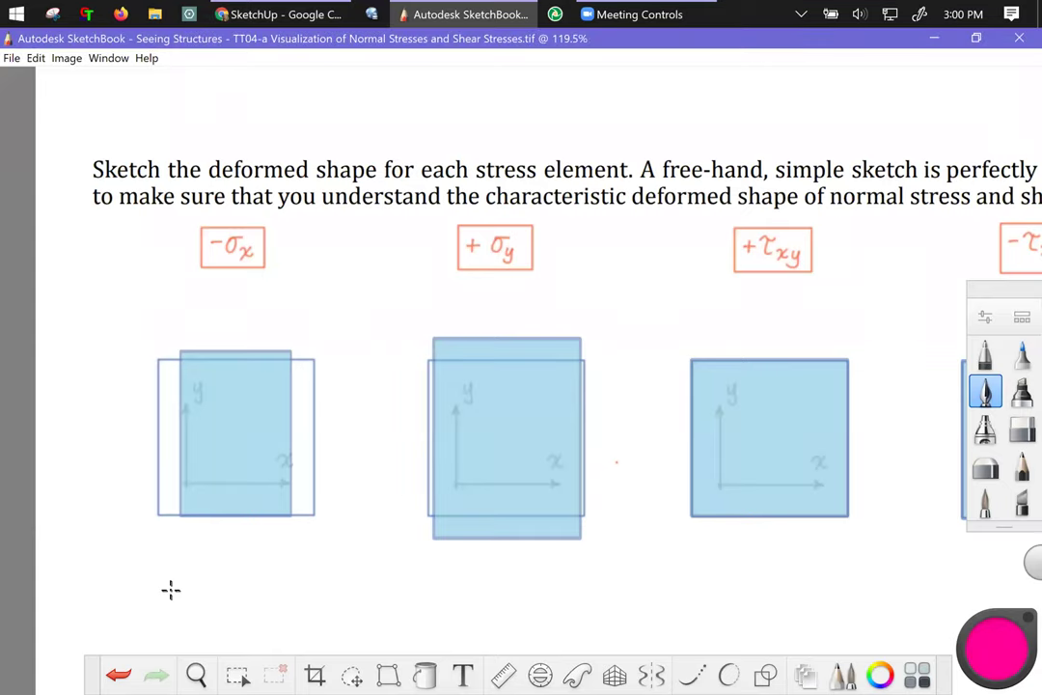
# - Bring the +τxy and −τxy stress elements fully into view on the worksheet
pyautogui.click(196, 674)
pyautogui.moveTo(548, 335); pyautogui.dragTo(491, 468)
pyautogui.click(519, 475)
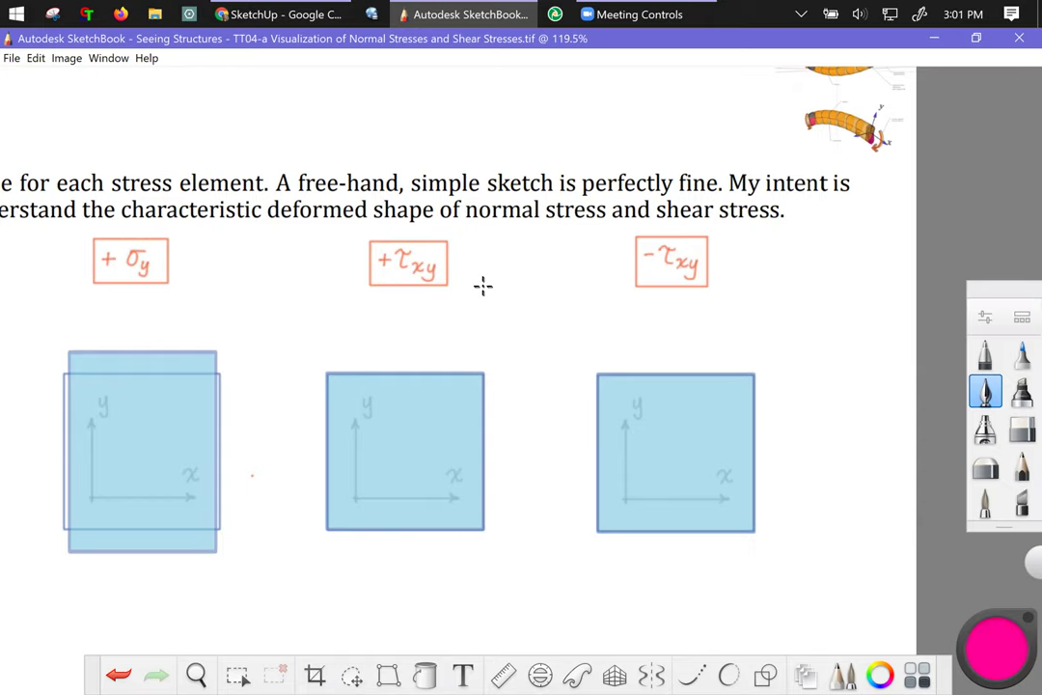
# - Switch to SketchUp and examine the cube from several angles, looking at its positive x, y and z faces and the edge between x and y
pyautogui.moveTo(312, 9)
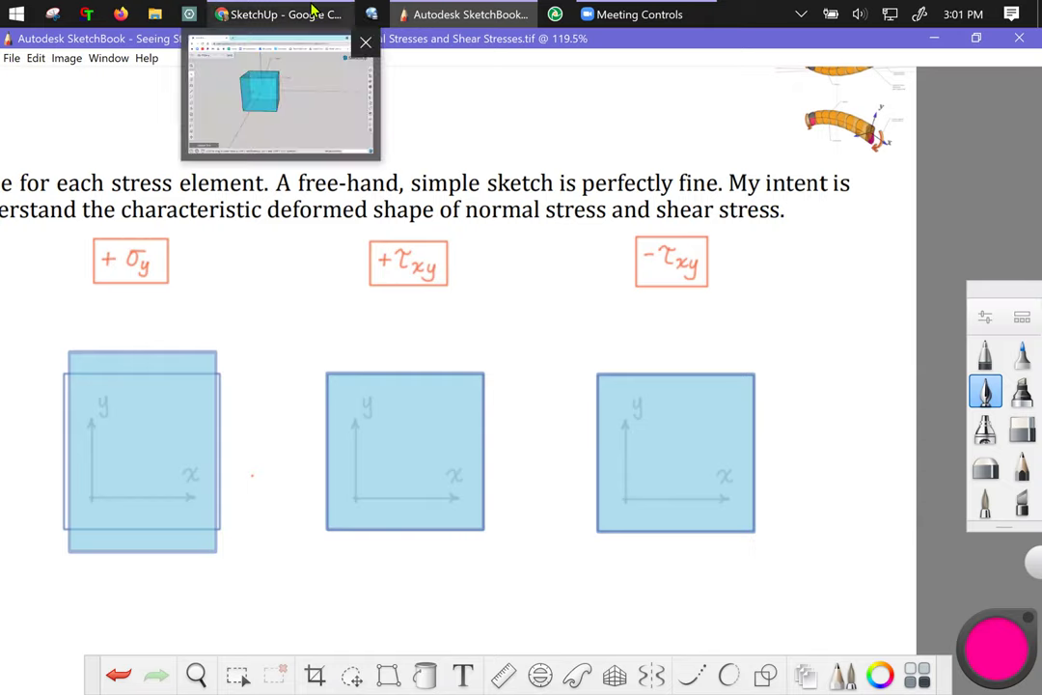
pyautogui.click(255, 15)
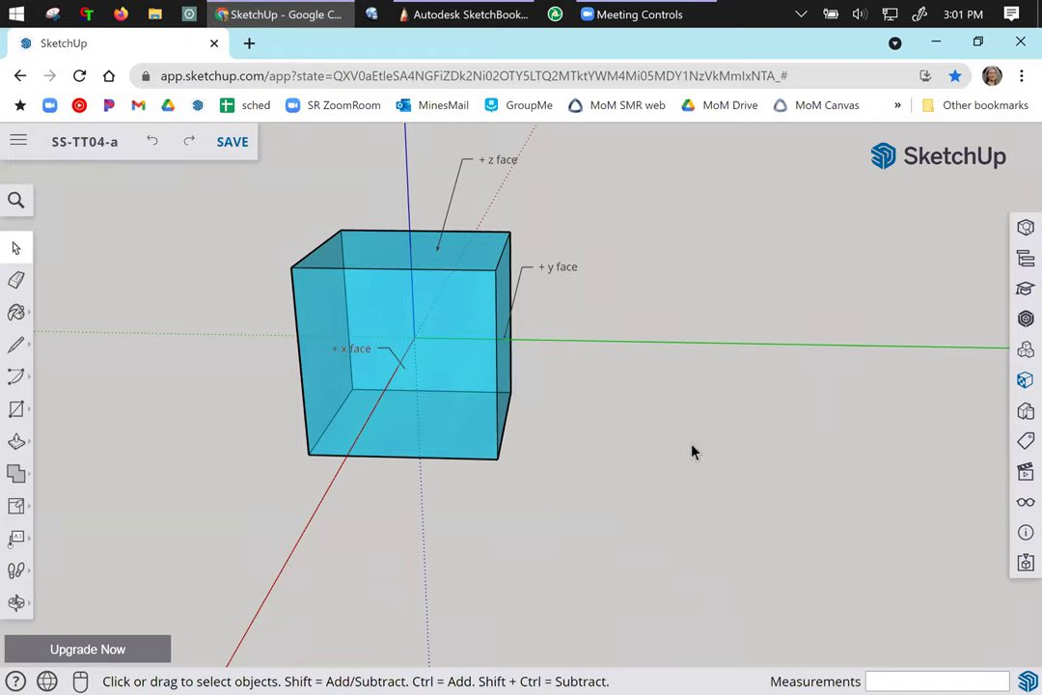
pyautogui.moveTo(656, 457); pyautogui.dragTo(550, 485, button='middle')
pyautogui.moveTo(677, 416); pyautogui.dragTo(672, 412, button='middle')
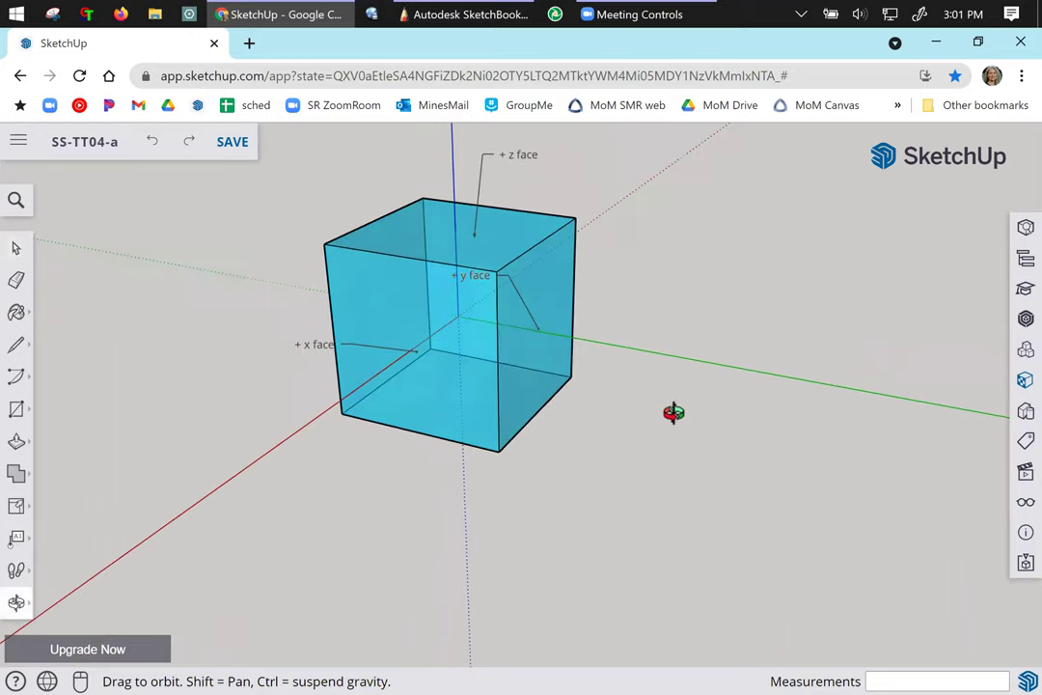
pyautogui.moveTo(493, 569); pyautogui.dragTo(501, 460, button='middle')
pyautogui.moveTo(439, 381); pyautogui.dragTo(539, 448, button='middle')
pyautogui.moveTo(342, 437); pyautogui.dragTo(339, 445, button='middle')
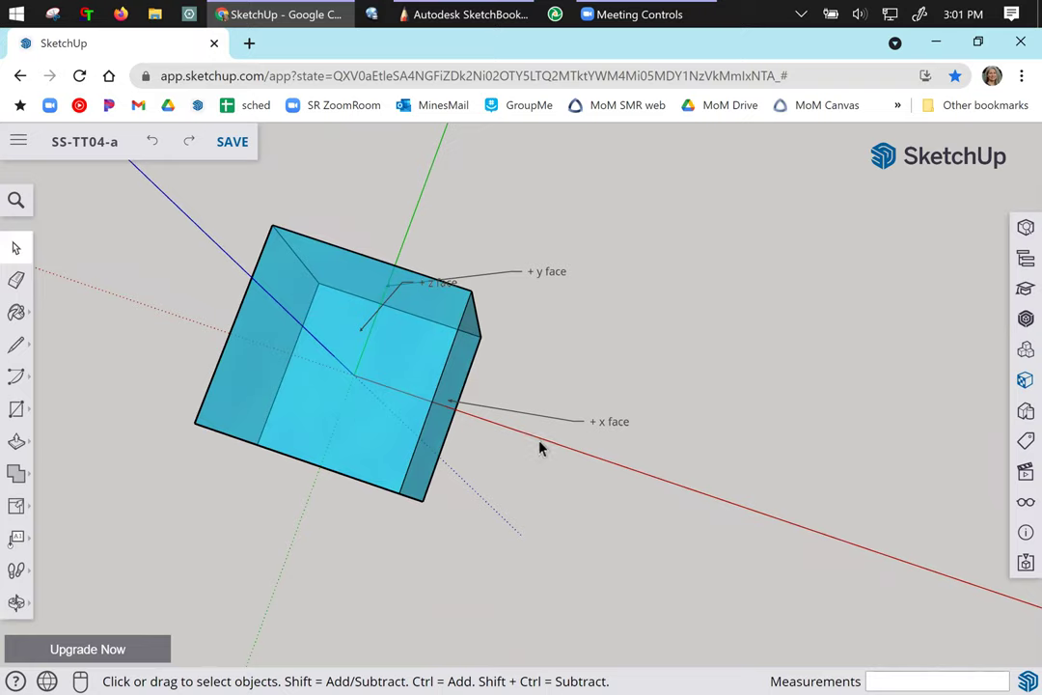
pyautogui.moveTo(367, 485); pyautogui.dragTo(376, 550, button='middle')
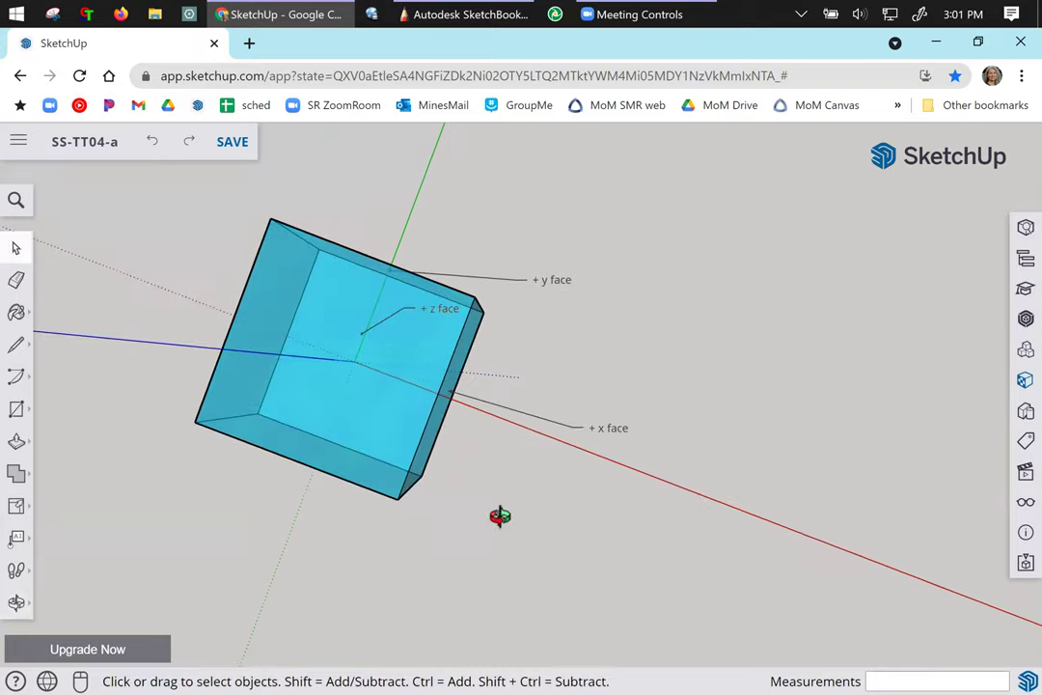
pyautogui.moveTo(498, 516); pyautogui.dragTo(496, 364, button='middle')
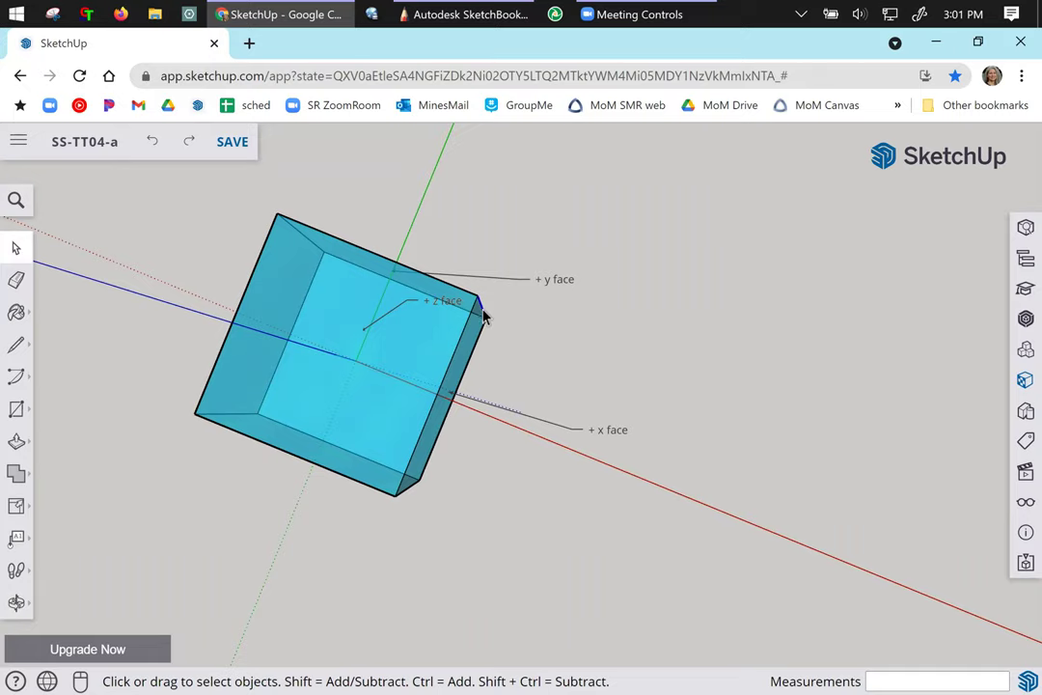
pyautogui.moveTo(480, 359); pyautogui.dragTo(483, 367, button='middle')
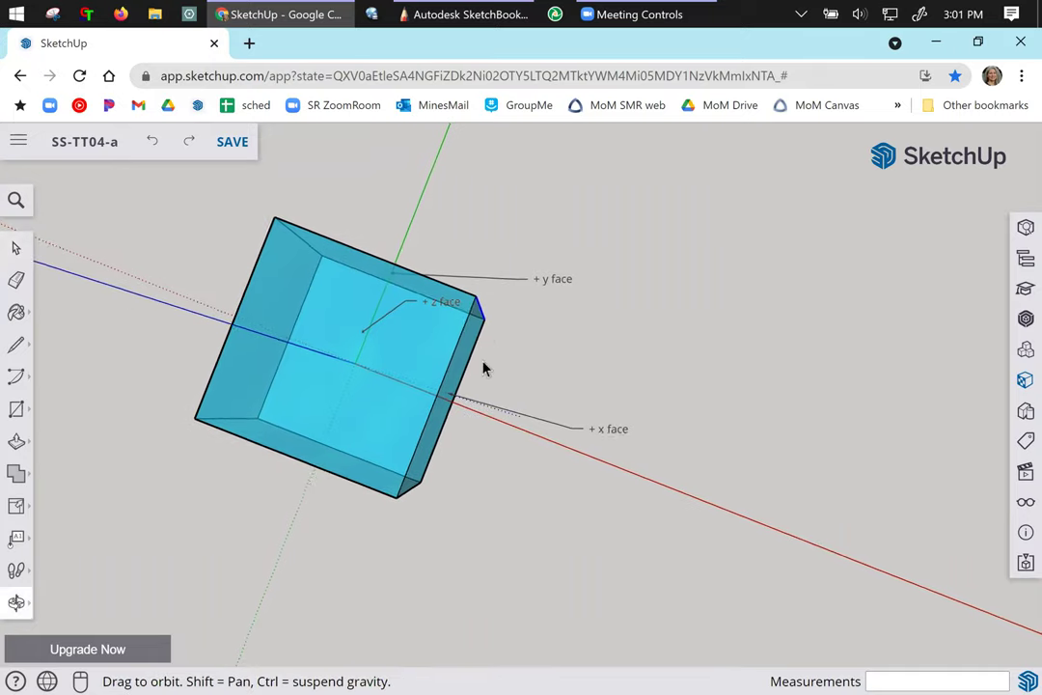
pyautogui.scroll(5, 485, 307)
pyautogui.scroll(-5, 487, 309)
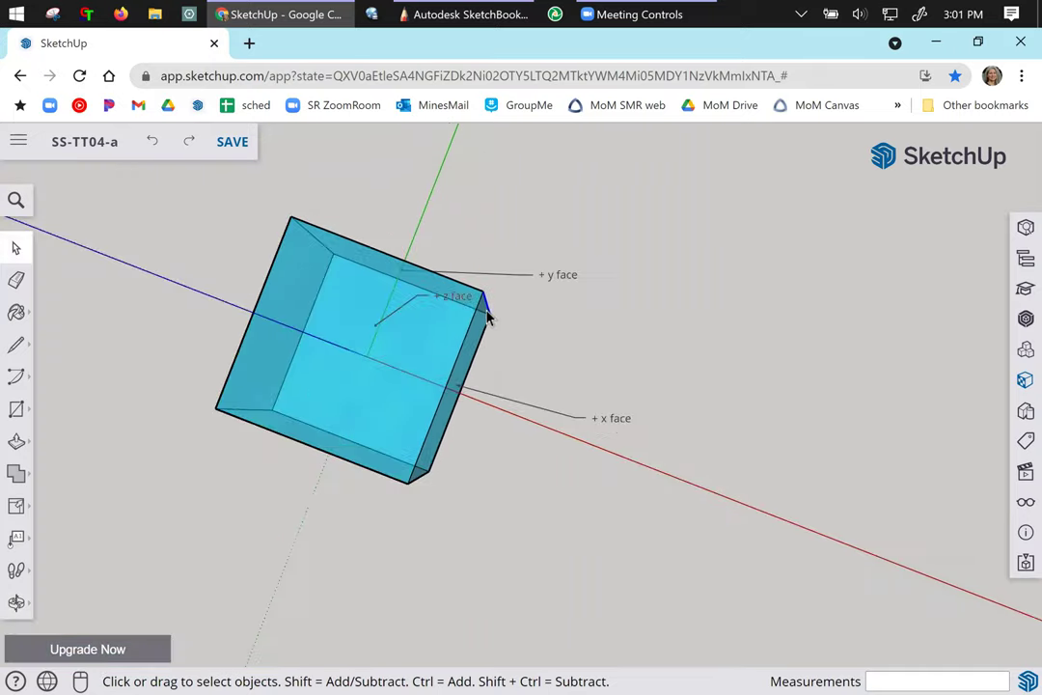
# - Move the cube's edge between the +x and +y faces 3" along the positive red axis and 3" along the positive green axis
pyautogui.moveTo(511, 346); pyautogui.dragTo(535, 349, button='middle')
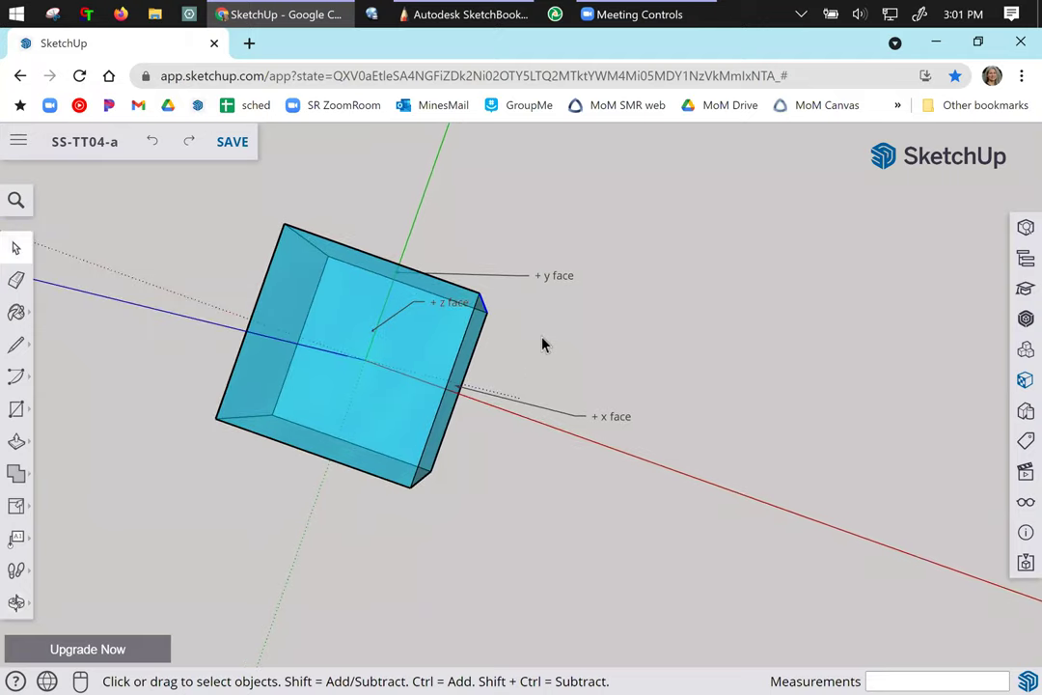
pyautogui.press('m')
pyautogui.click(582, 327)
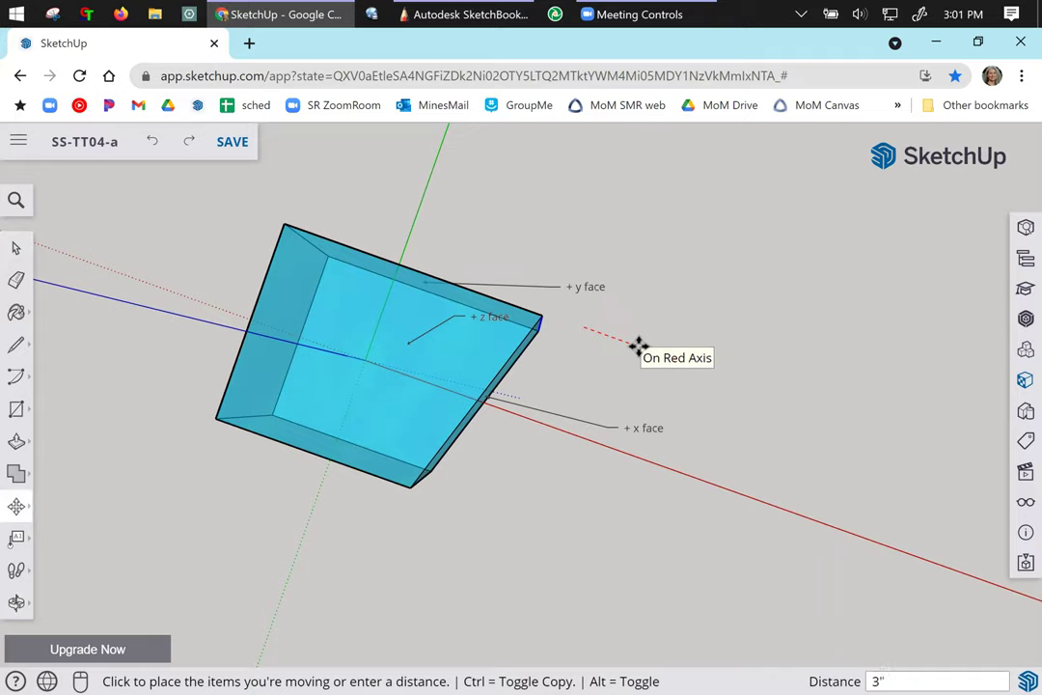
pyautogui.press('Return')
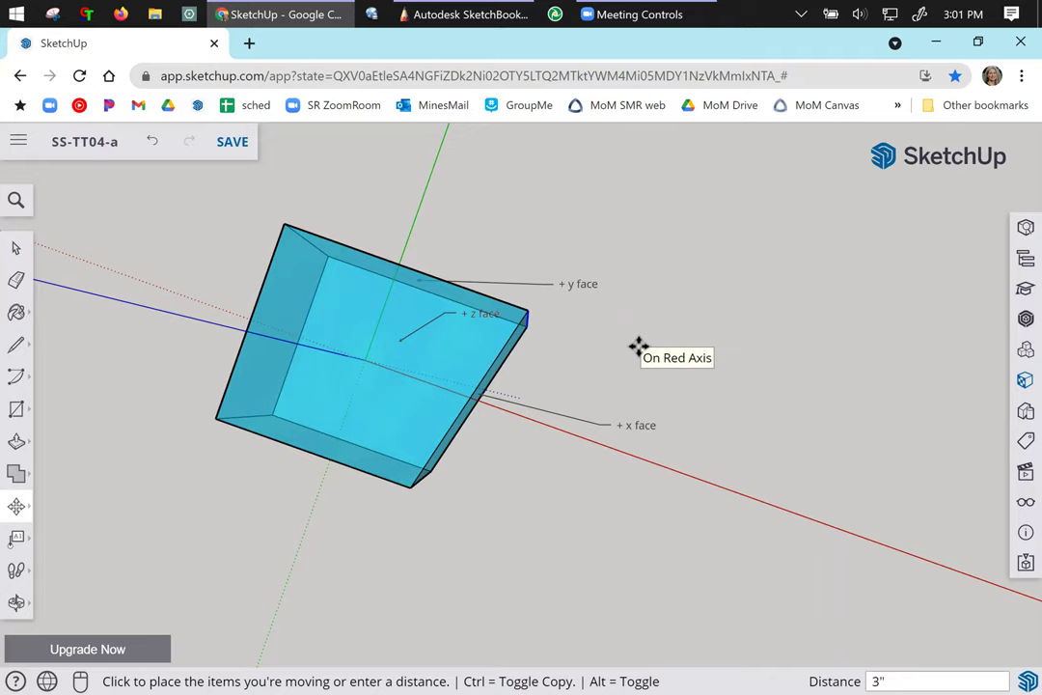
pyautogui.press('Escape')
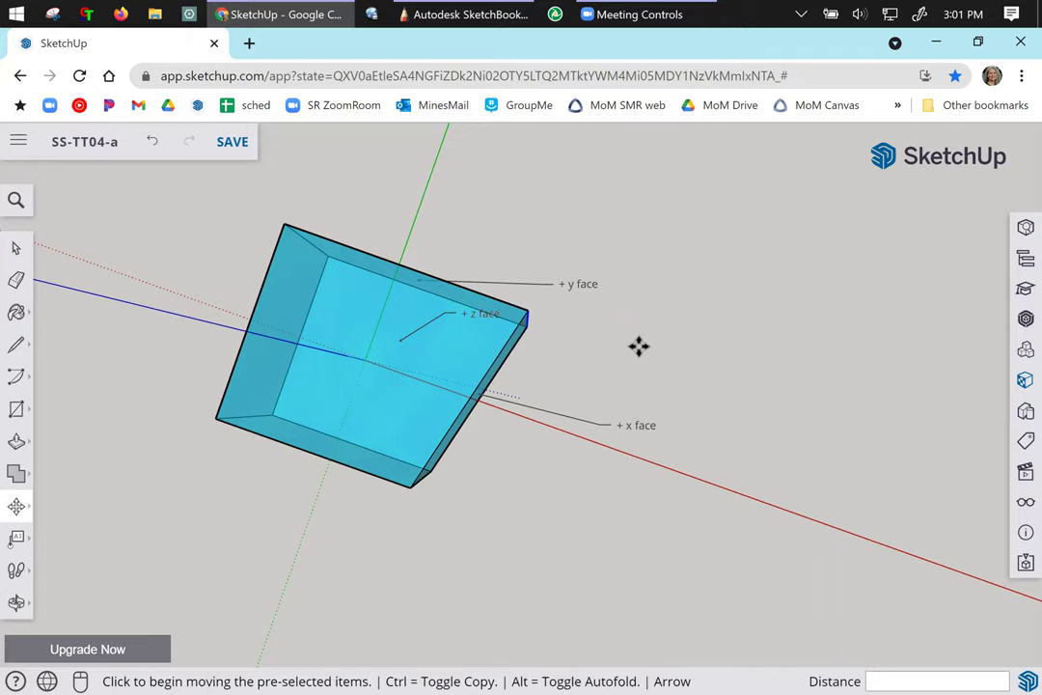
pyautogui.click(638, 345)
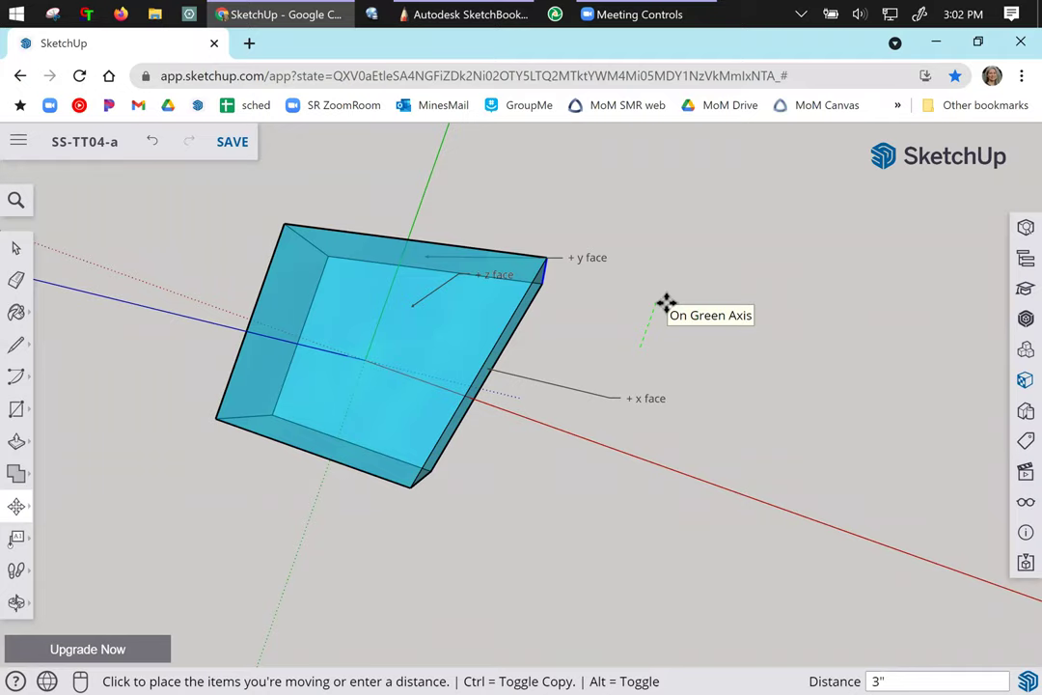
pyautogui.click(666, 303)
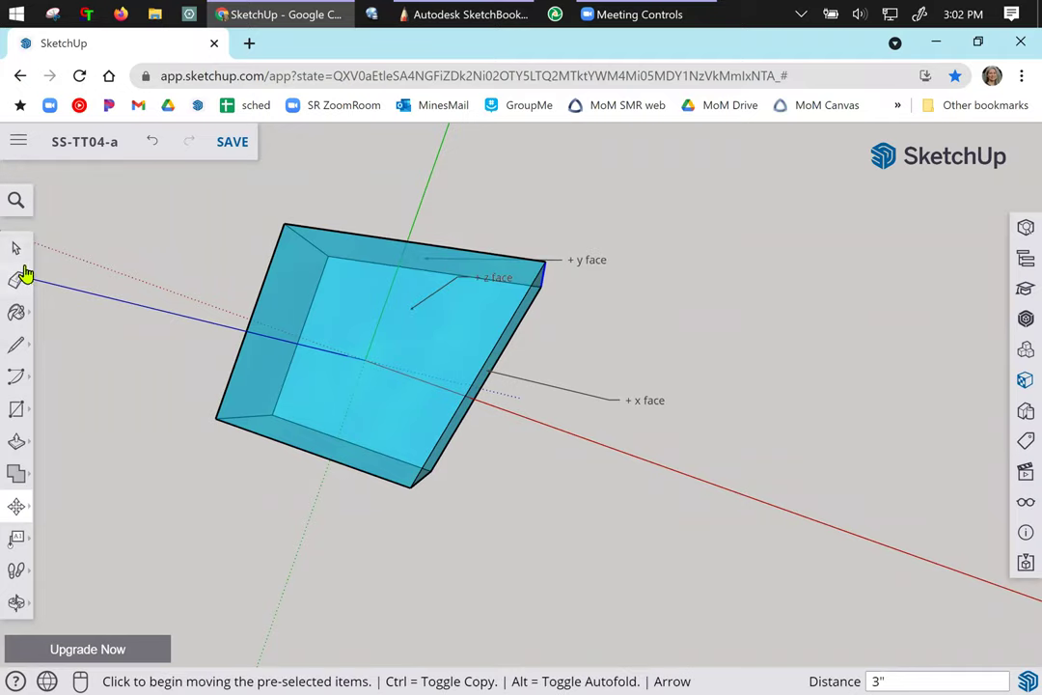
# - Move the diagonally opposite edge between the −x and −y faces 3" along the negative red axis and 3" along the negative green axis
pyautogui.click(21, 249)
pyautogui.scroll(-2, 413, 423)
pyautogui.moveTo(395, 446); pyautogui.dragTo(369, 229, button='middle')
pyautogui.moveTo(428, 403); pyautogui.dragTo(353, 616, button='middle')
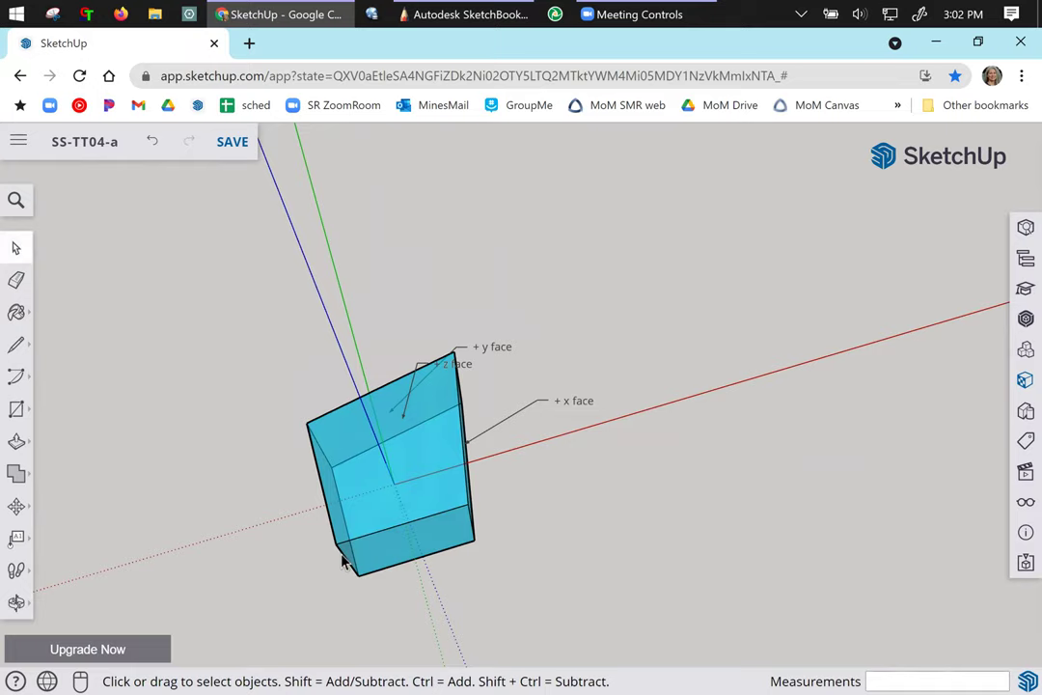
pyautogui.scroll(3, 322, 608)
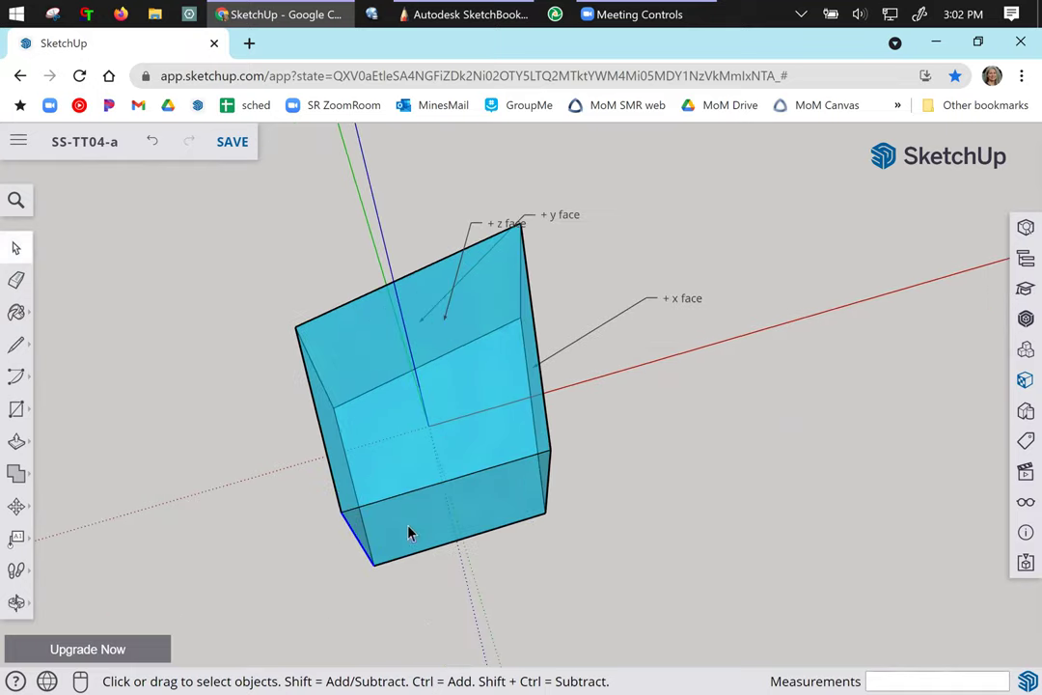
pyautogui.press('m')
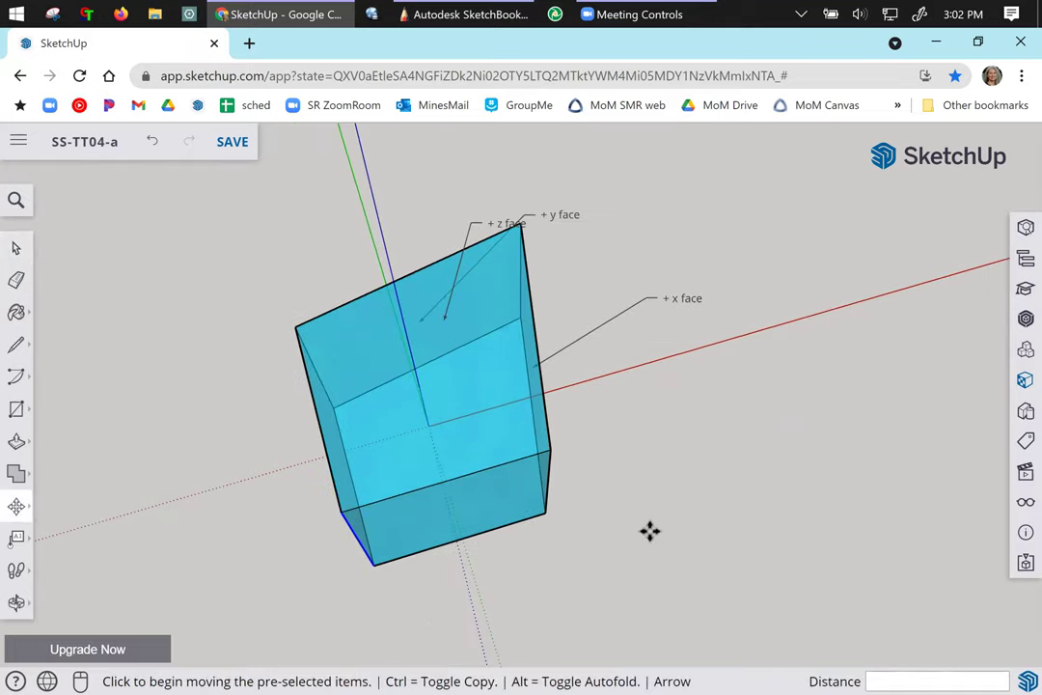
pyautogui.click(634, 537)
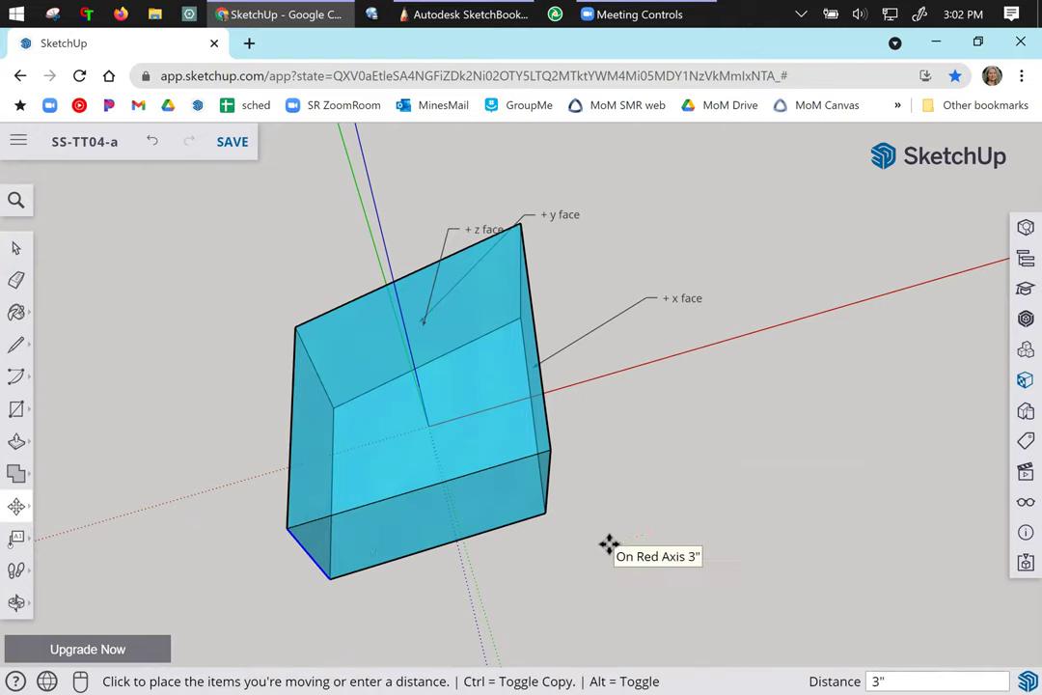
pyautogui.click(609, 545)
pyautogui.click(658, 570)
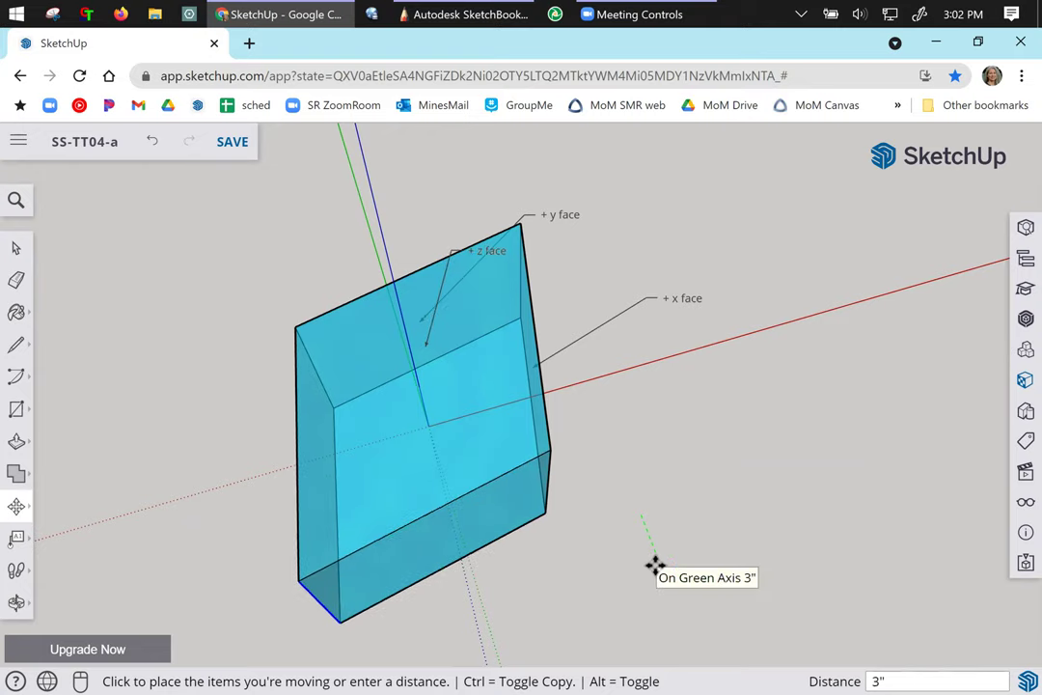
pyautogui.click(655, 564)
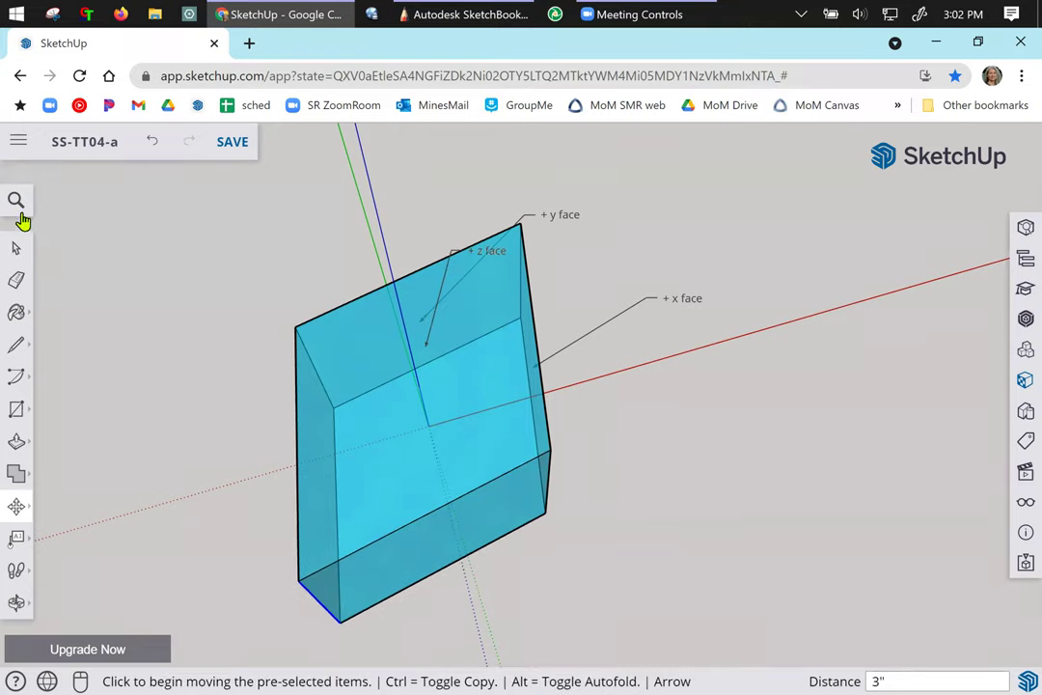
# - Examine the sheared cube head-on at its +z face and from several oblique angles around the displaced edges
pyautogui.click(15, 248)
pyautogui.moveTo(765, 511); pyautogui.dragTo(515, 470, button='middle')
pyautogui.scroll(-5, 553, 420)
pyautogui.scroll(5, 539, 421)
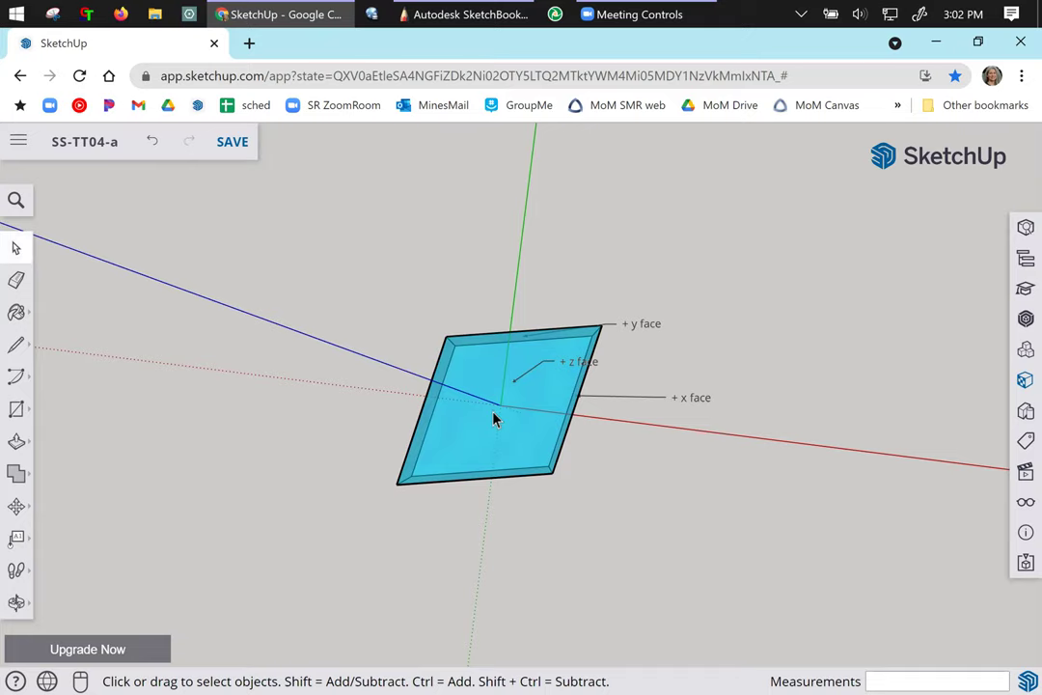
pyautogui.scroll(4, 494, 419)
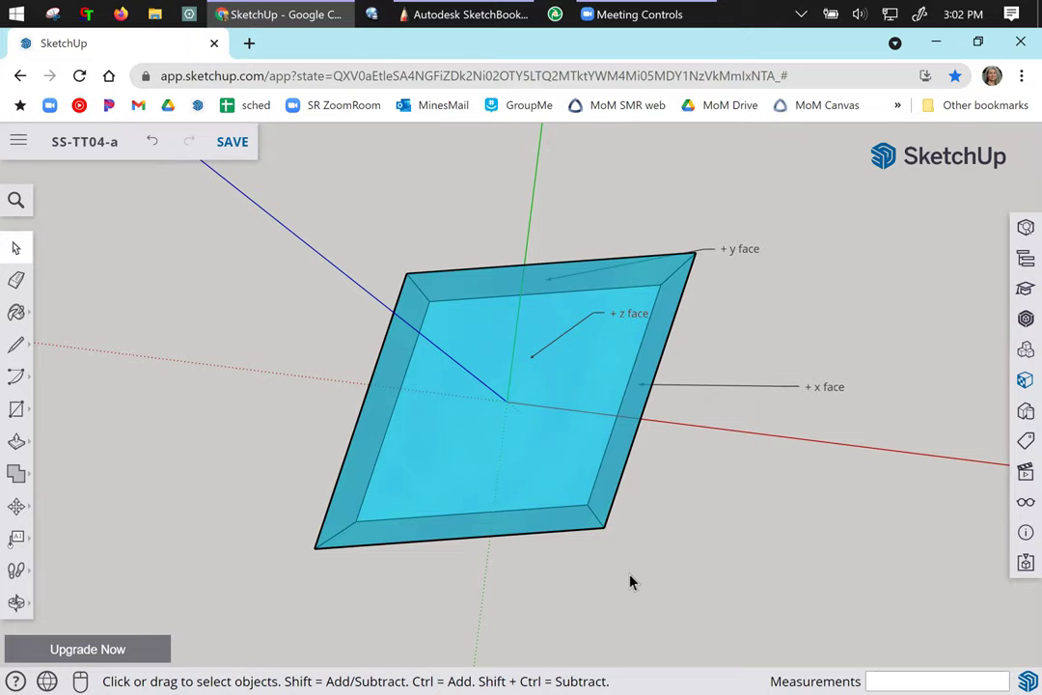
pyautogui.moveTo(619, 525); pyautogui.dragTo(523, 477, button='middle')
pyautogui.moveTo(486, 511); pyautogui.dragTo(516, 390, button='middle')
pyautogui.moveTo(639, 563); pyautogui.dragTo(668, 506, button='middle')
pyautogui.scroll(-2, 477, 516)
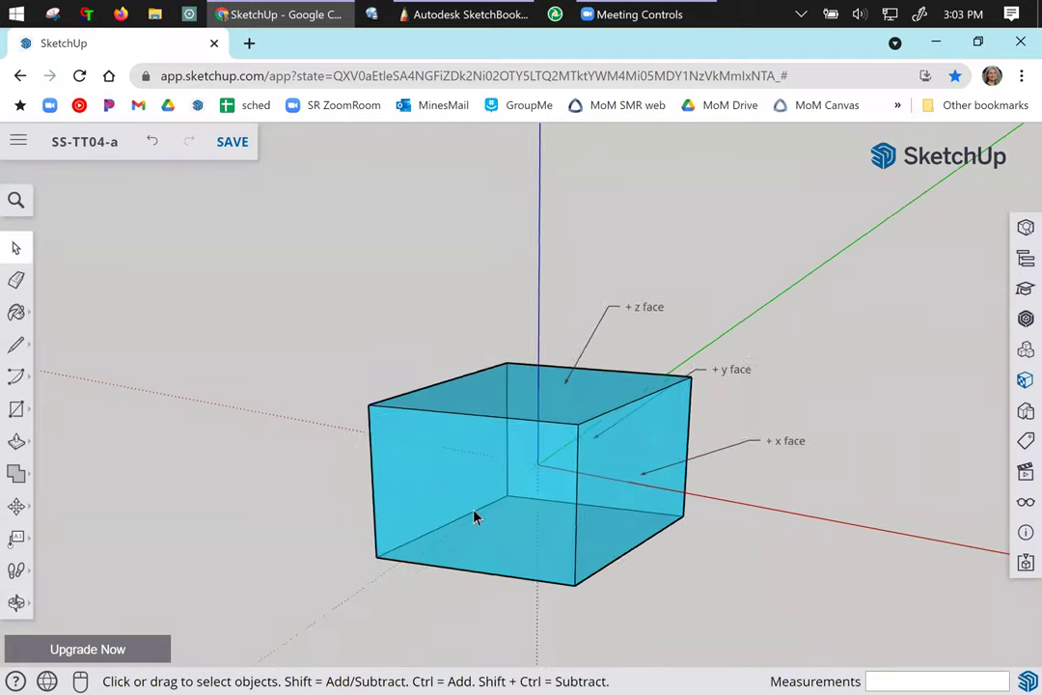
pyautogui.moveTo(477, 516); pyautogui.dragTo(728, 465, button='middle')
pyautogui.scroll(2, 687, 410)
pyautogui.scroll(2, 687, 410)
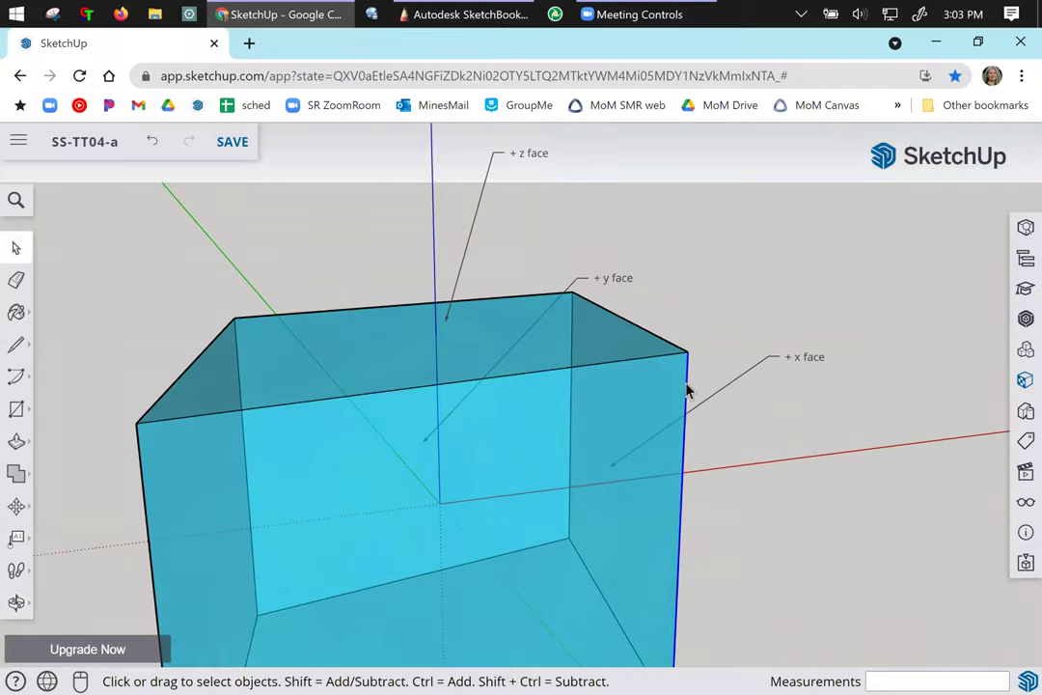
pyautogui.moveTo(582, 333); pyautogui.dragTo(543, 482, button='middle')
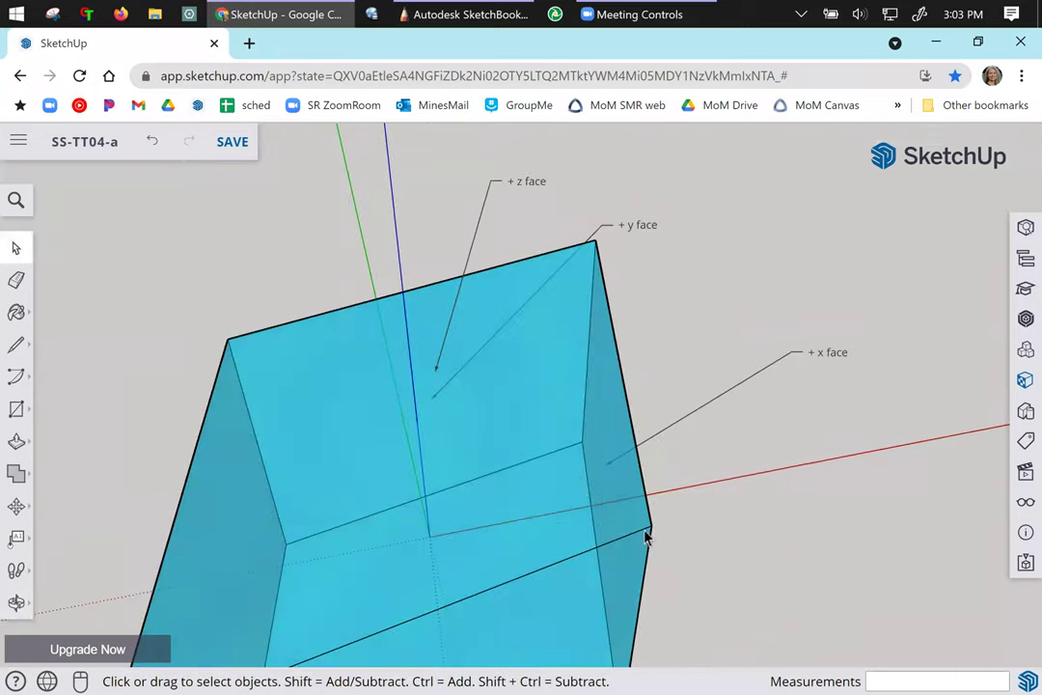
pyautogui.scroll(-4, 504, 509)
pyautogui.moveTo(515, 507); pyautogui.dragTo(569, 592, button='middle')
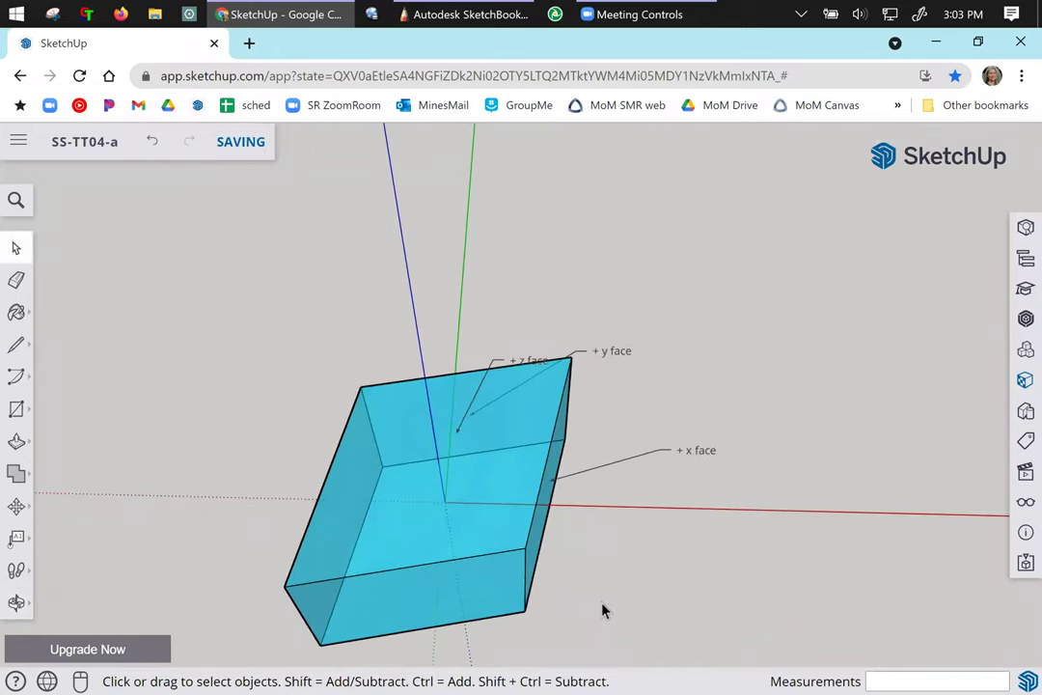
# - Undo the edge moves that sheared the cube
pyautogui.hotkey('ctrl', 'z')
pyautogui.hotkey('ctrl', 'z')
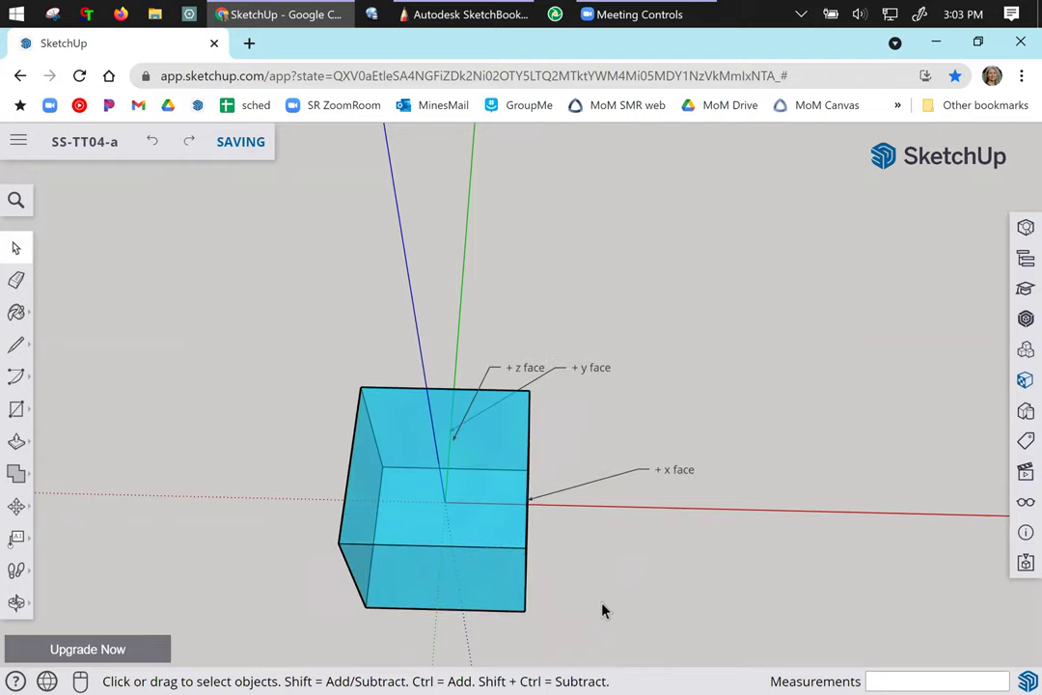
pyautogui.moveTo(381, 542)
pyautogui.mouseDown(button='middle')
pyautogui.moveTo(182, 417)
pyautogui.moveTo(164, 386)
pyautogui.mouseUp(button='middle')
# - Switch to SketchBook and distort the +τxy element's blue square on layer 3 into a rhombus stretched along its lower-left to upper-right diagonal
pyautogui.click(463, 13)
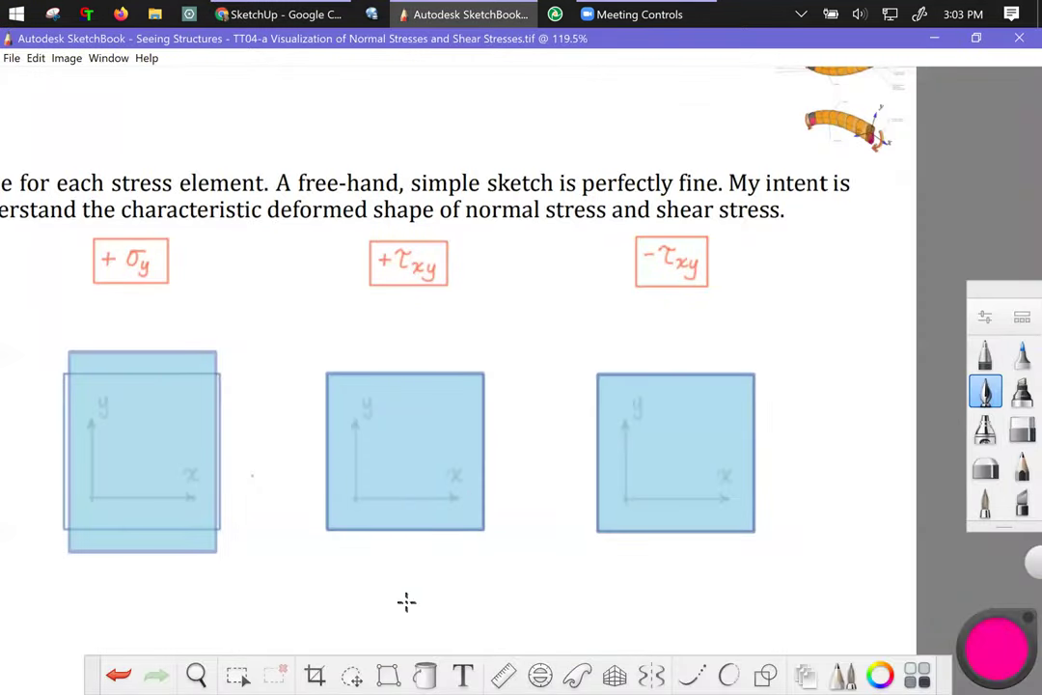
pyautogui.click(804, 674)
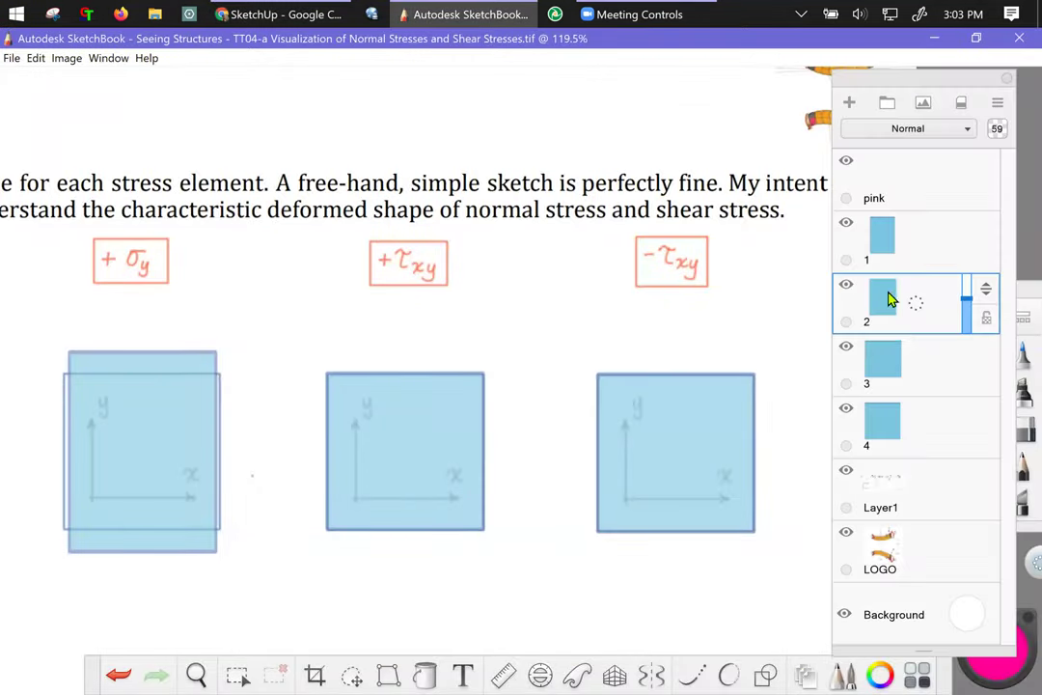
pyautogui.click(897, 361)
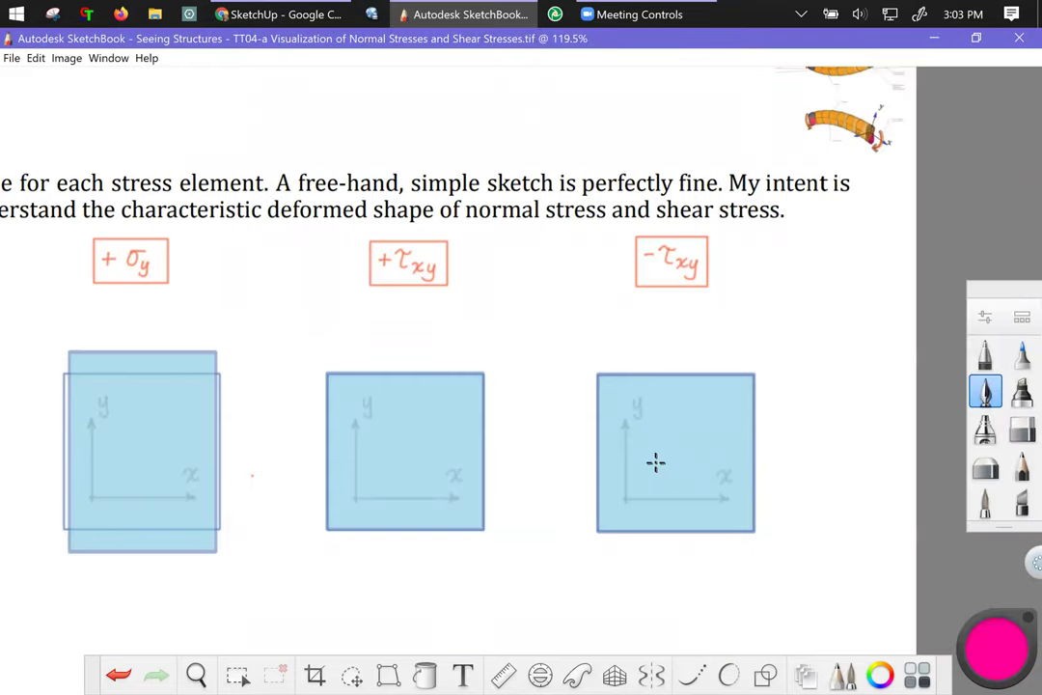
pyautogui.hotkey('ctrl', 'a')
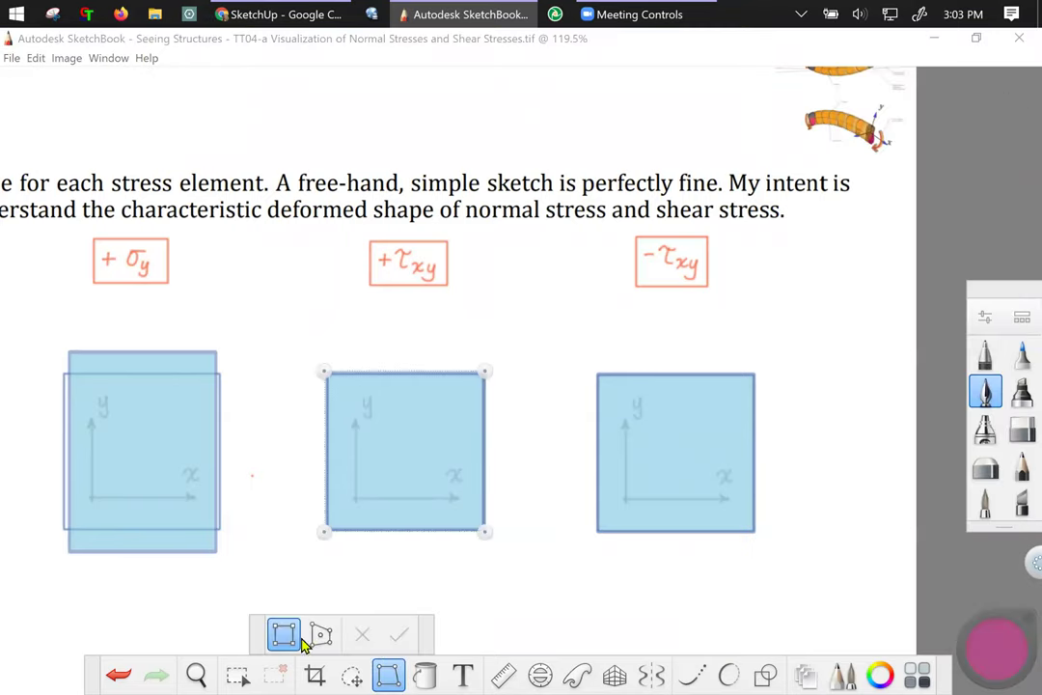
pyautogui.click(283, 636)
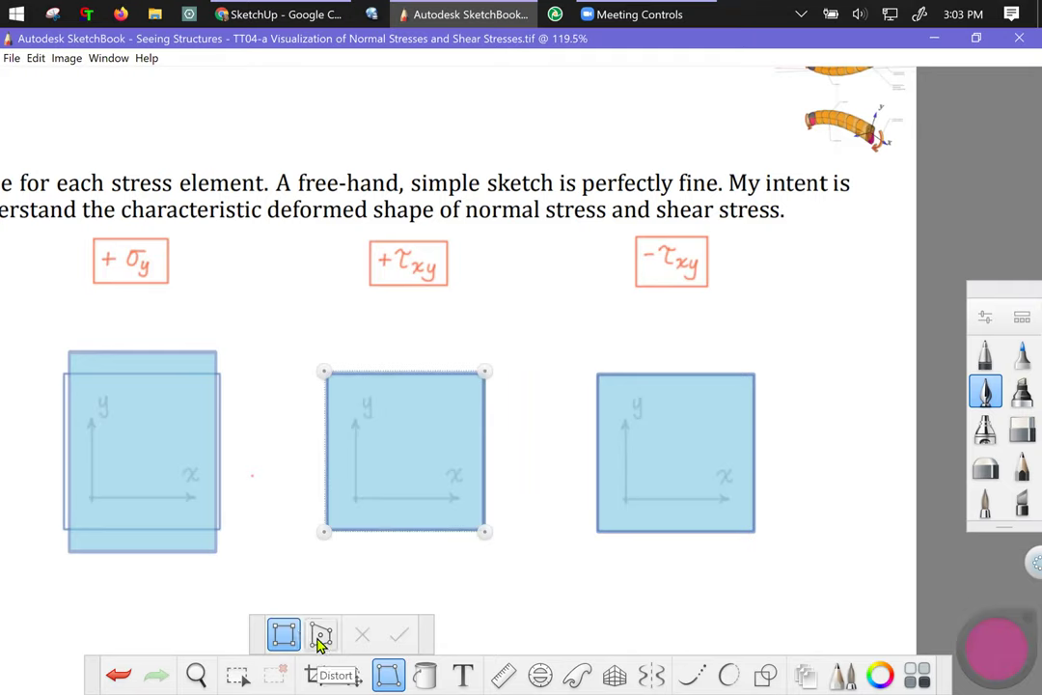
pyautogui.click(321, 636)
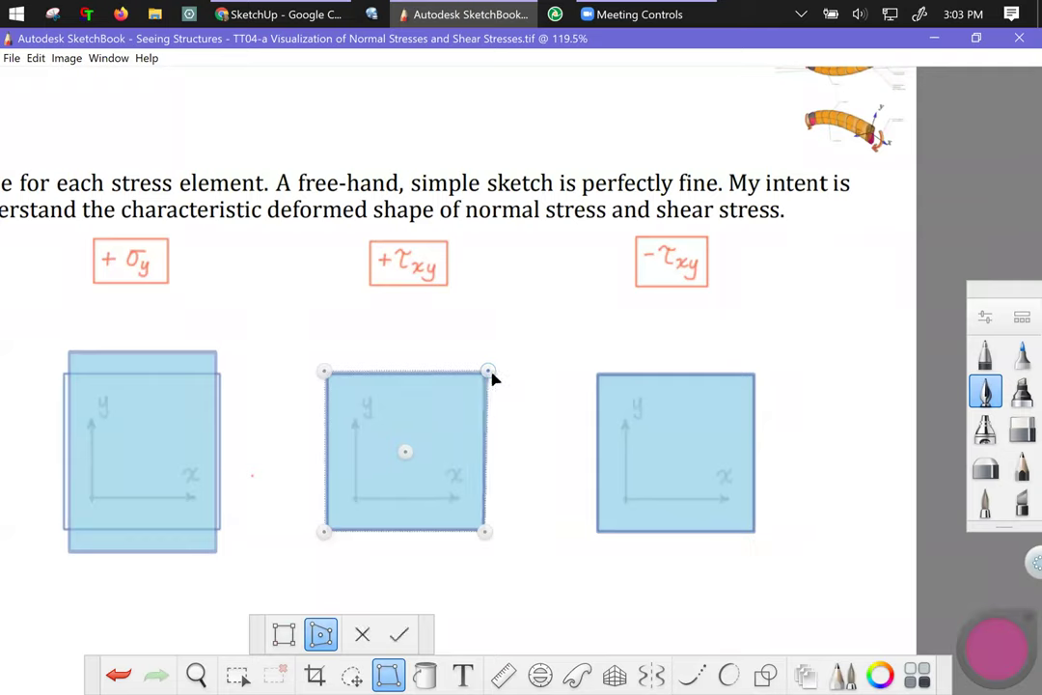
pyautogui.moveTo(486, 374); pyautogui.dragTo(524, 336)
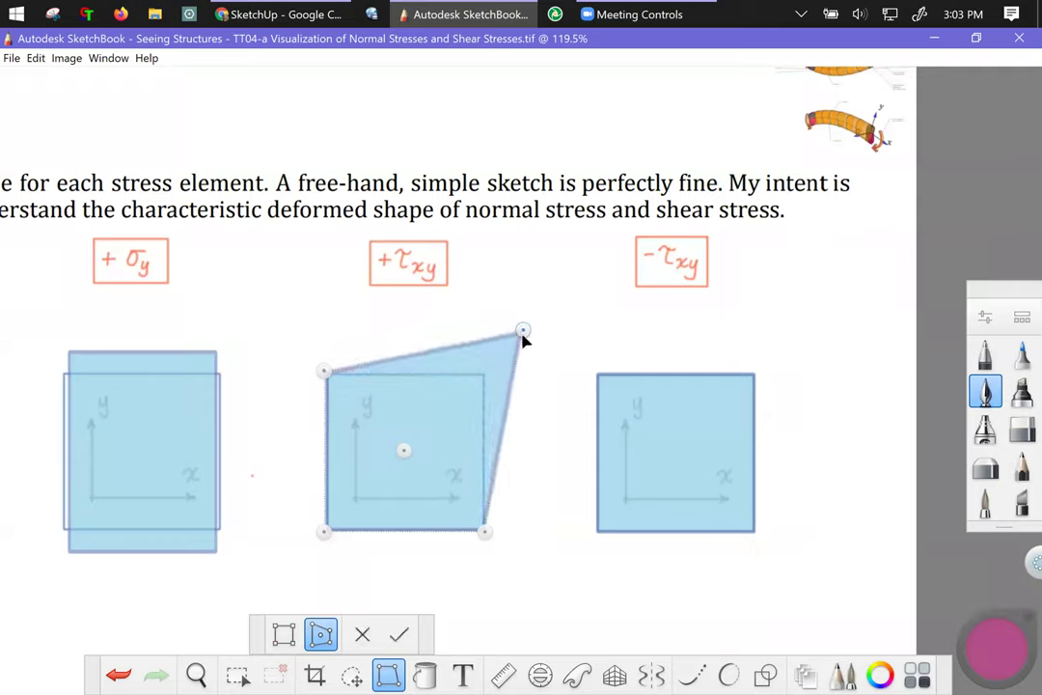
pyautogui.moveTo(326, 547); pyautogui.dragTo(287, 585)
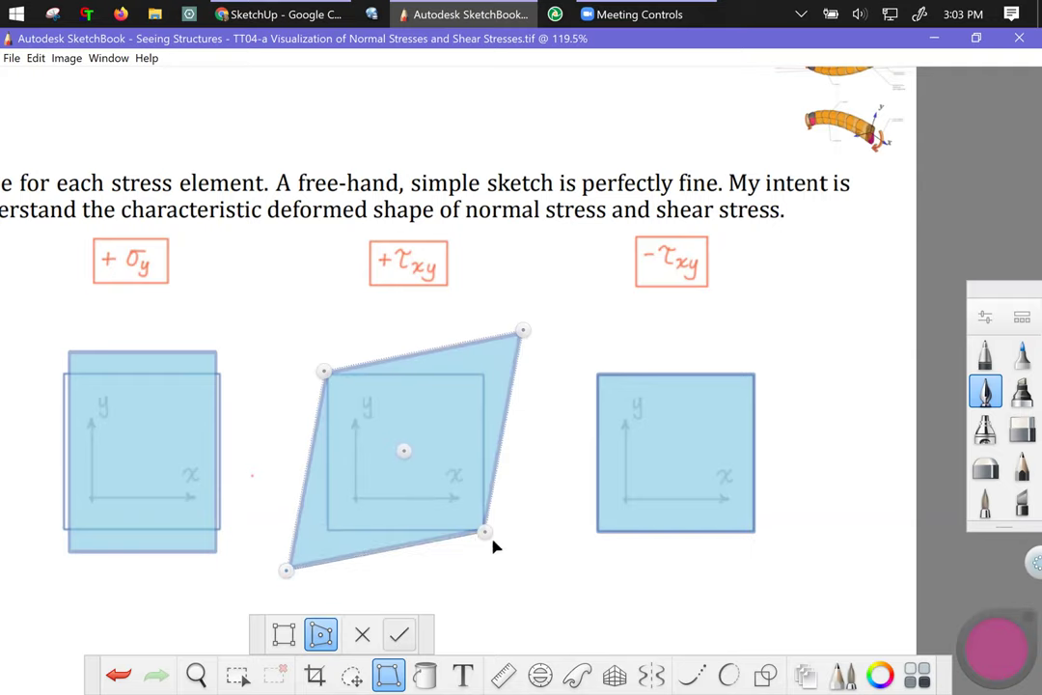
pyautogui.moveTo(486, 536); pyautogui.dragTo(466, 514)
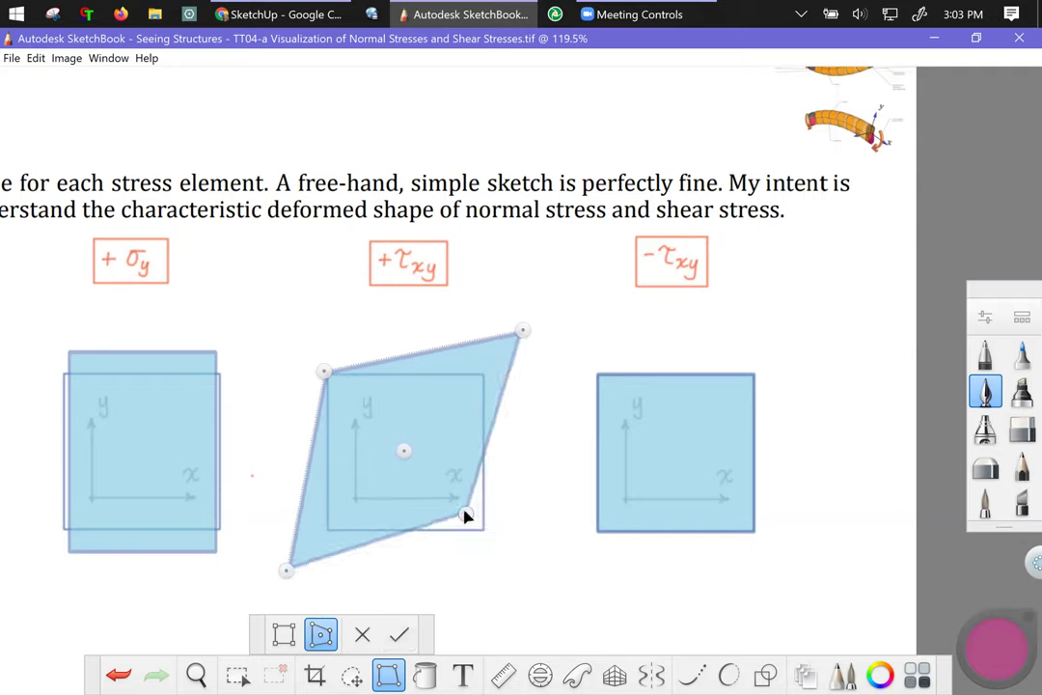
pyautogui.moveTo(328, 376); pyautogui.dragTo(346, 394)
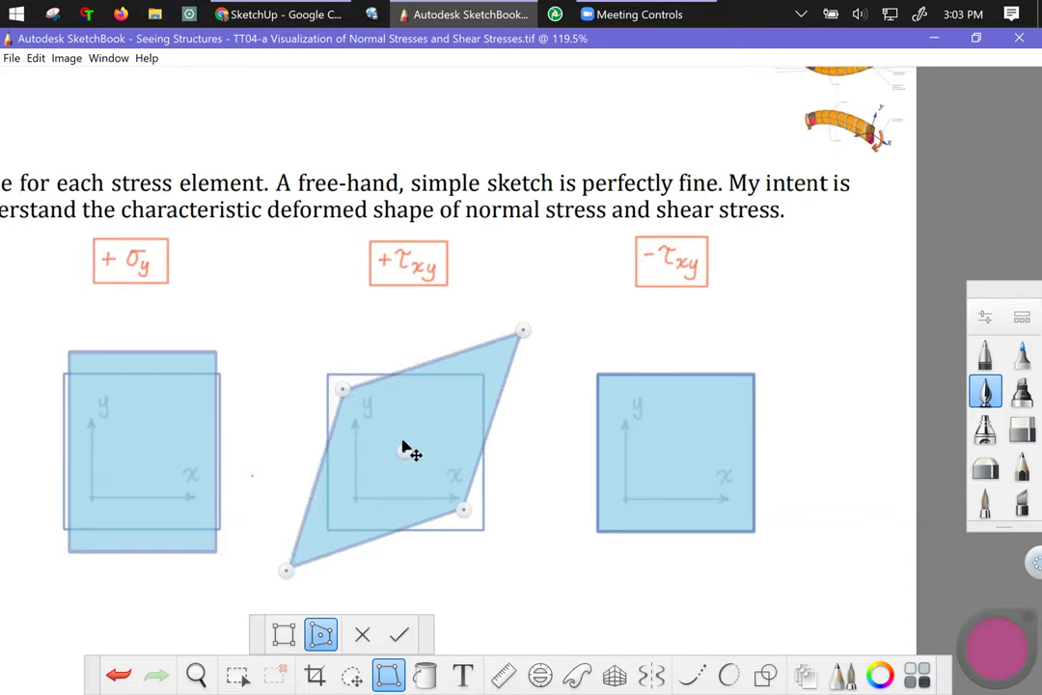
pyautogui.click(399, 634)
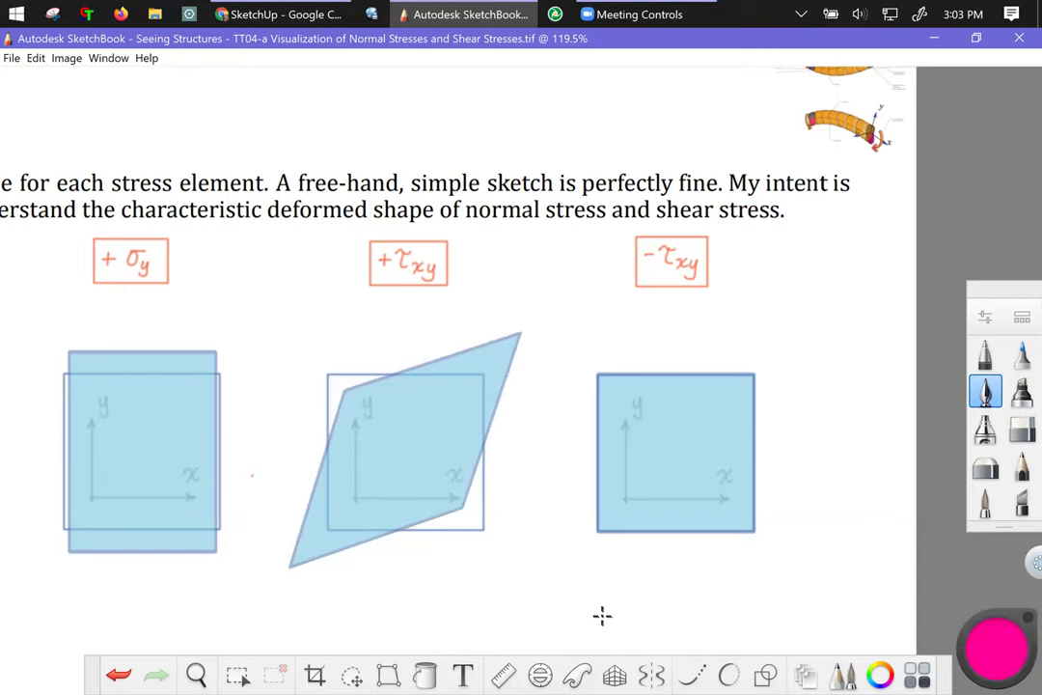
# - Circle the upper-left and lower-right corners of the deformed +τxy element in pink and undo both circles
pyautogui.click(980, 387)
pyautogui.click(321, 597)
pyautogui.moveTo(442, 465); pyautogui.dragTo(451, 457)
pyautogui.moveTo(344, 390); pyautogui.dragTo(349, 385)
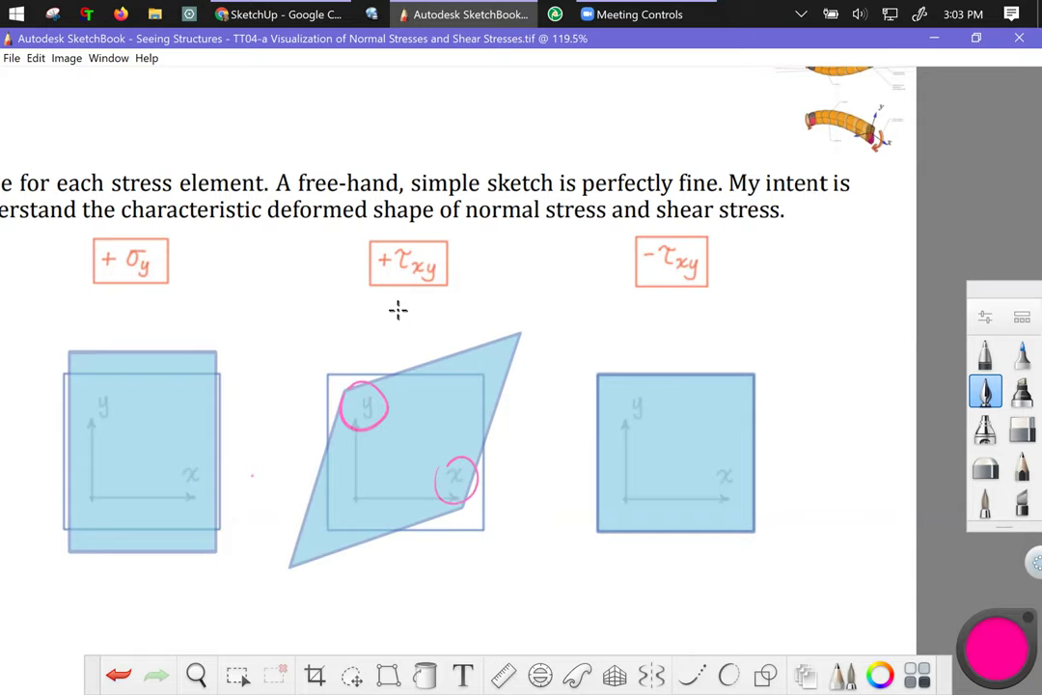
pyautogui.hotkey('ctrl', 'z')
pyautogui.hotkey('ctrl', 'z')
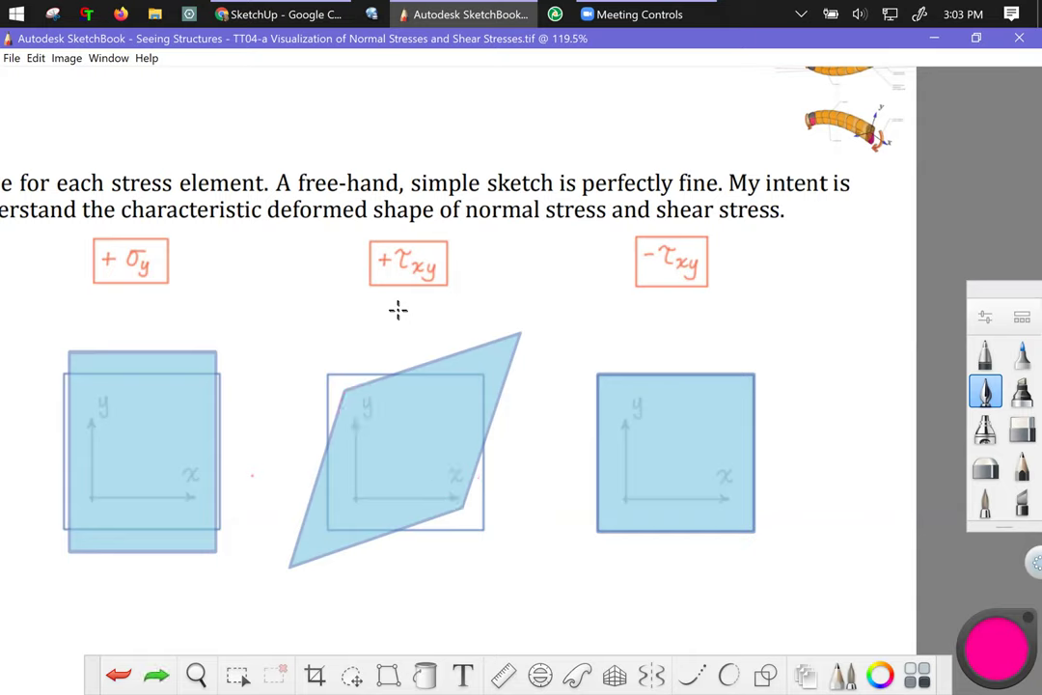
# - Draw pink shear arrows around the +τxy element: rightward on top, upward on the right, leftward below and downward on the left
pyautogui.moveTo(506, 405); pyautogui.dragTo(498, 390)
pyautogui.moveTo(383, 242); pyautogui.dragTo(361, 243)
pyautogui.hotkey('ctrl', 'z')
pyautogui.moveTo(498, 393); pyautogui.dragTo(500, 504)
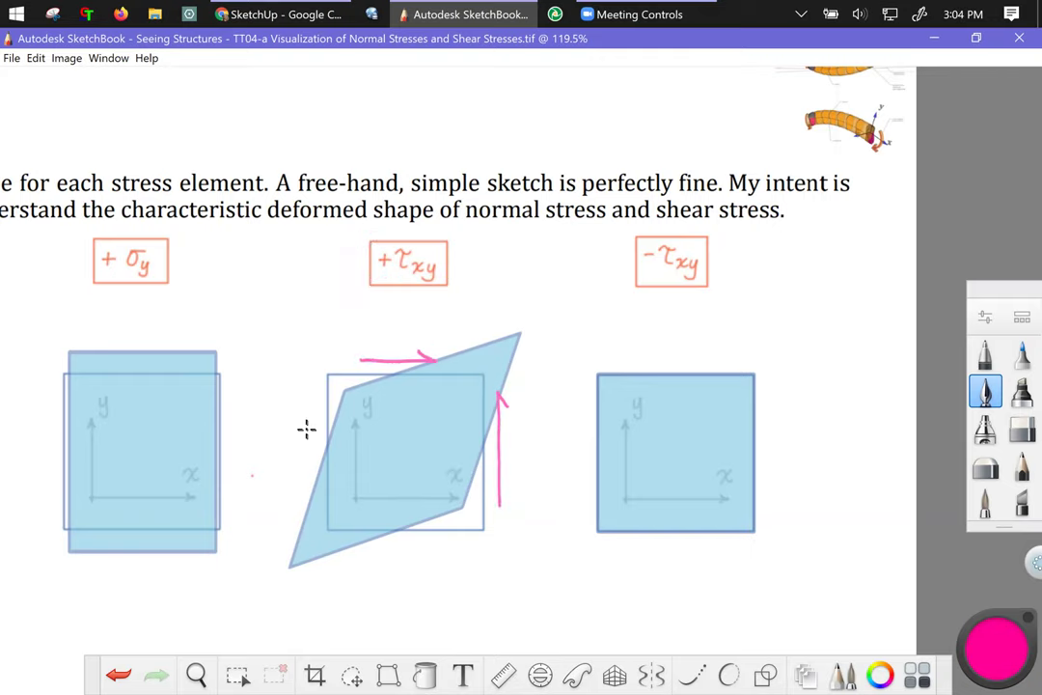
pyautogui.moveTo(305, 420); pyautogui.dragTo(299, 485)
pyautogui.moveTo(451, 545); pyautogui.dragTo(385, 567)
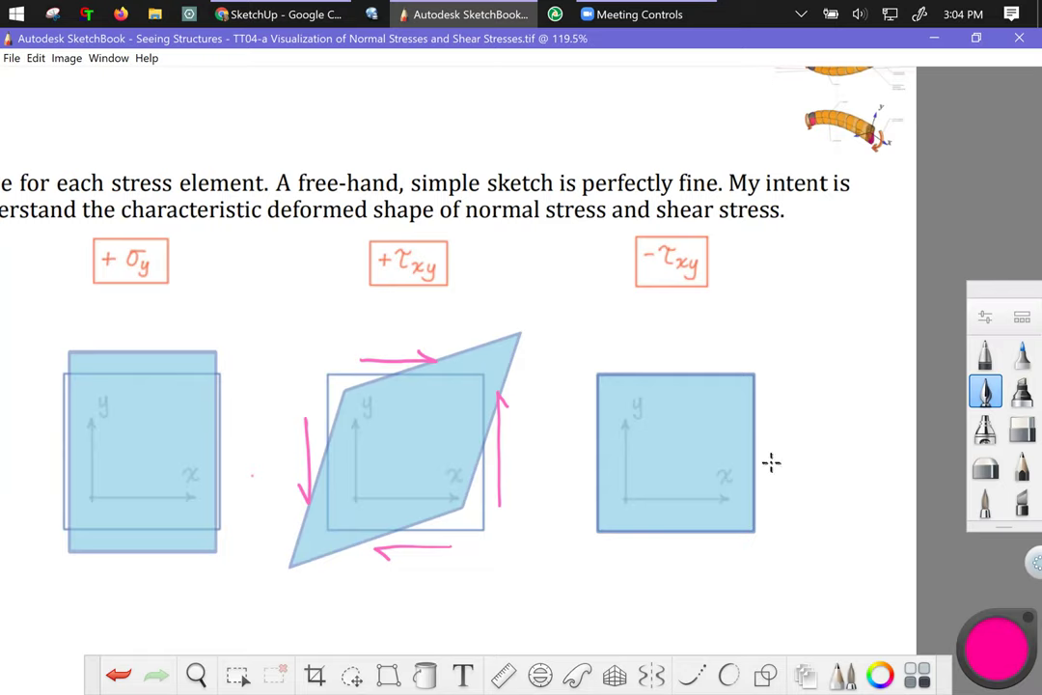
# - Circle the −τxy label in pink
pyautogui.moveTo(662, 214); pyautogui.dragTo(755, 280)
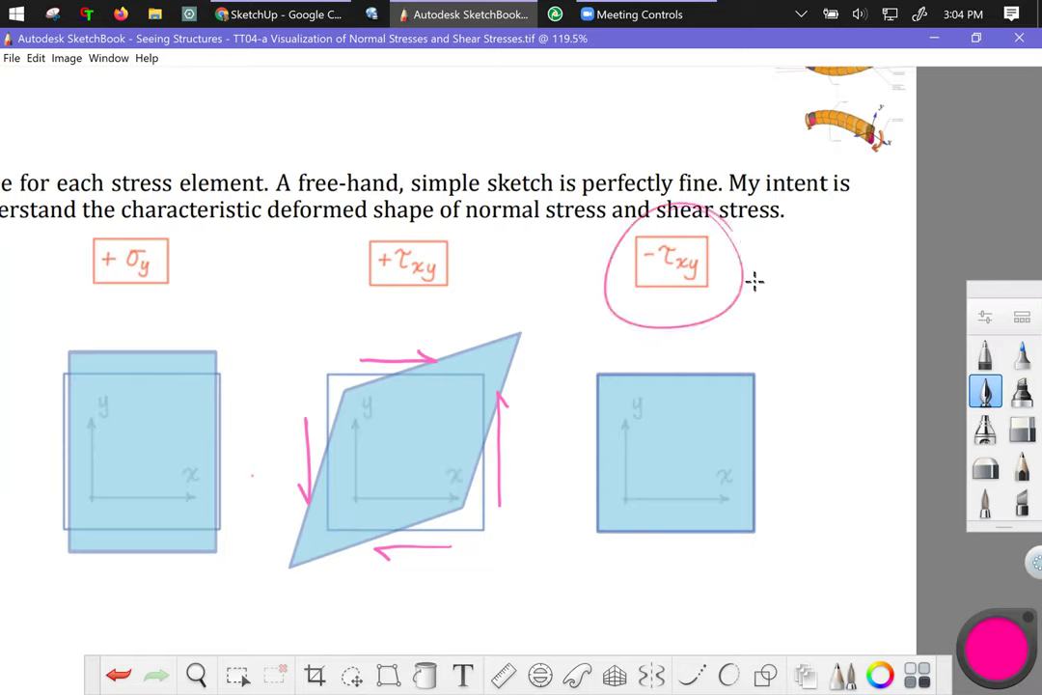
# - Undo the −τxy label's circle and draw pink shear arrows around that element: leftward above, upward on the left, downward on the right, rightward below
pyautogui.hotkey('ctrl', 'z')
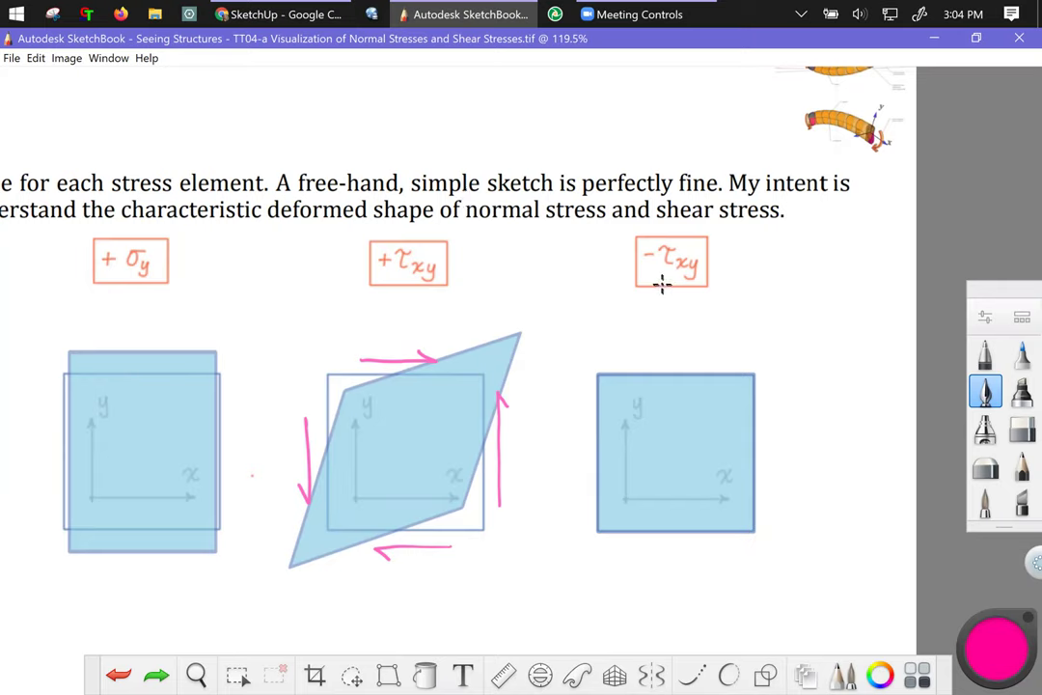
pyautogui.moveTo(634, 360)
pyautogui.mouseDown()
pyautogui.moveTo(700, 359)
pyautogui.moveTo(650, 366)
pyautogui.mouseUp()
pyautogui.moveTo(579, 386); pyautogui.dragTo(579, 480)
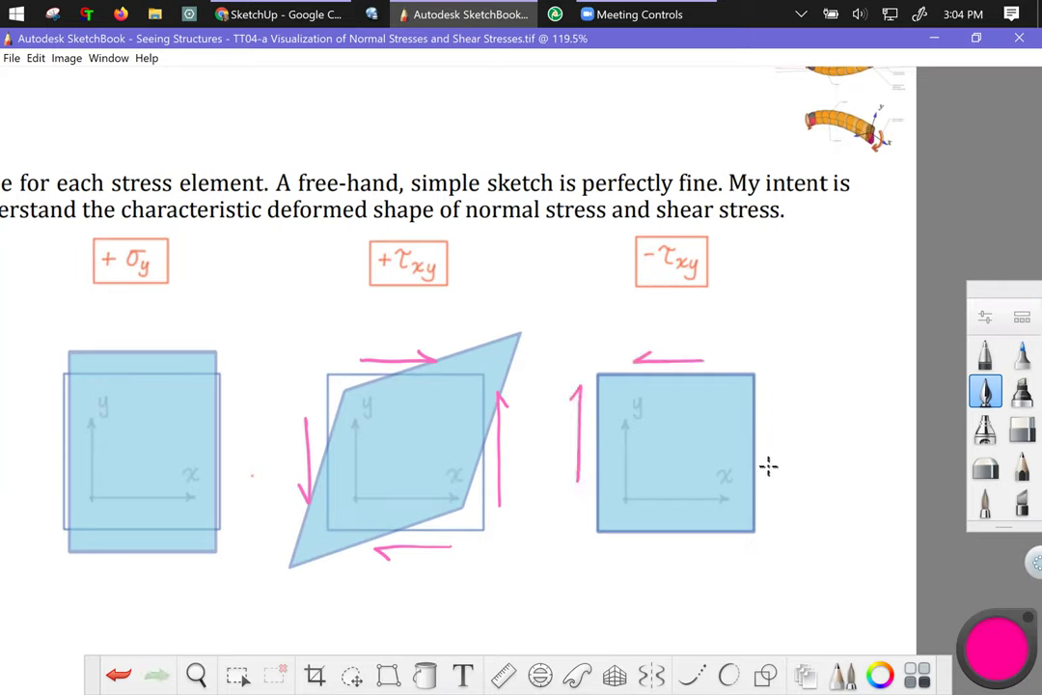
pyautogui.moveTo(771, 423); pyautogui.dragTo(771, 493)
pyautogui.moveTo(771, 493); pyautogui.dragTo(783, 477)
pyautogui.moveTo(648, 548)
pyautogui.mouseDown()
pyautogui.moveTo(715, 547)
pyautogui.moveTo(707, 561)
pyautogui.mouseUp()
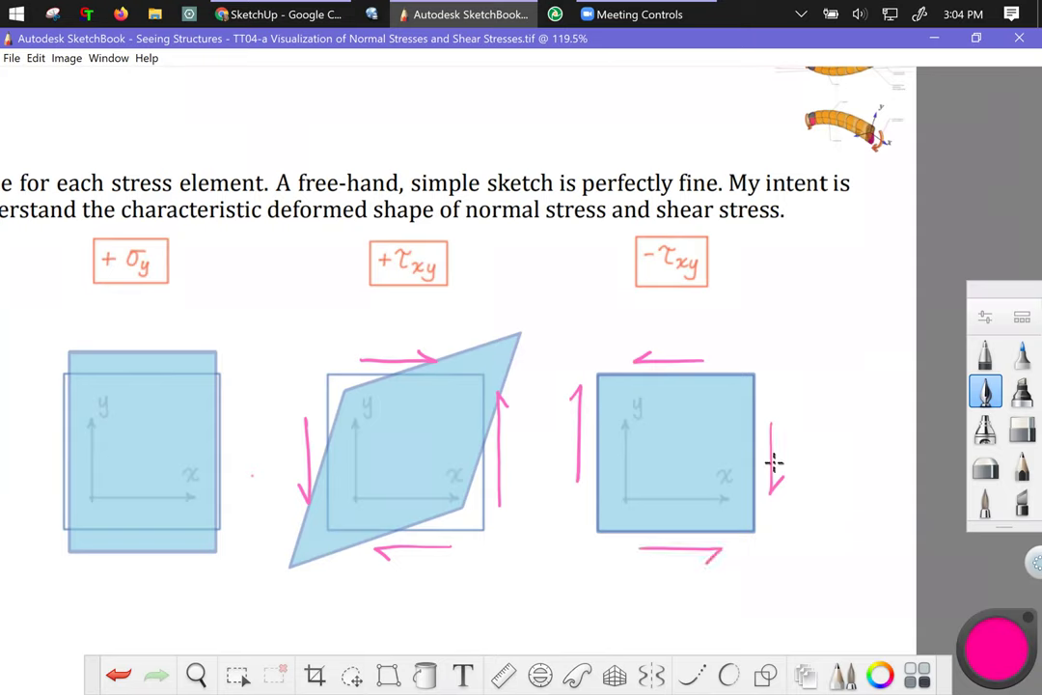
# - Label the −τxy element's downward arrow and the +τxy element's upper arrow with a pink leader line and τ
pyautogui.moveTo(781, 458); pyautogui.dragTo(806, 448)
pyautogui.moveTo(390, 358)
pyautogui.mouseDown()
pyautogui.moveTo(396, 327)
pyautogui.moveTo(427, 310)
pyautogui.mouseUp()
pyautogui.moveTo(417, 312); pyautogui.dragTo(421, 328)
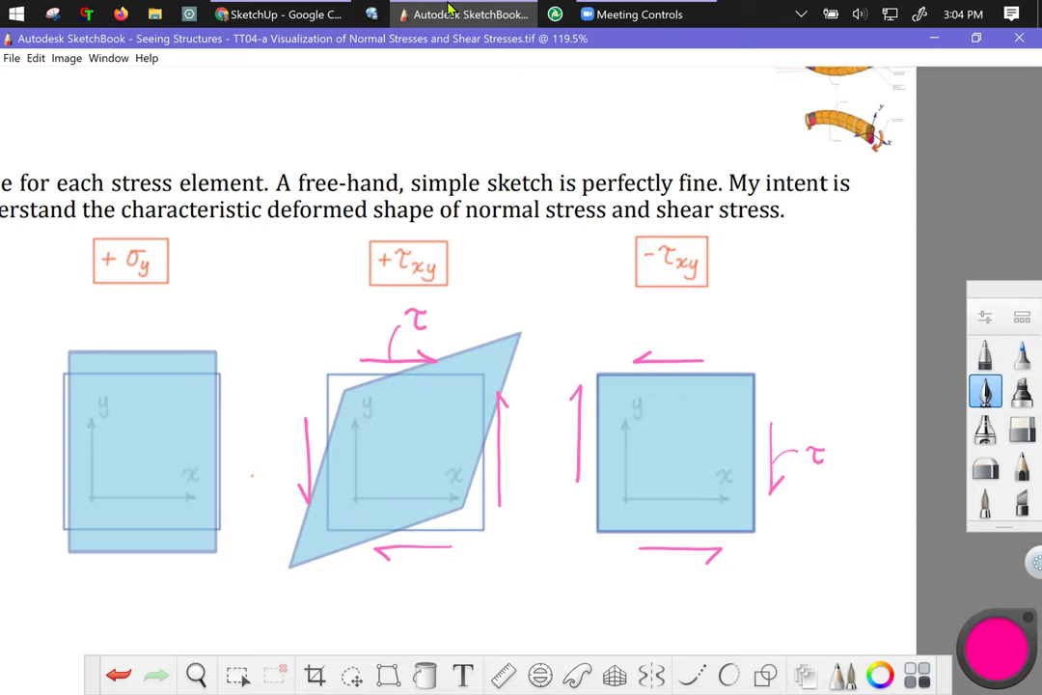
# - Switch to SketchUp and move the cube's vertical edge at the −x, +y corner 3" outward along red and 3" outward along green
pyautogui.click(254, 17)
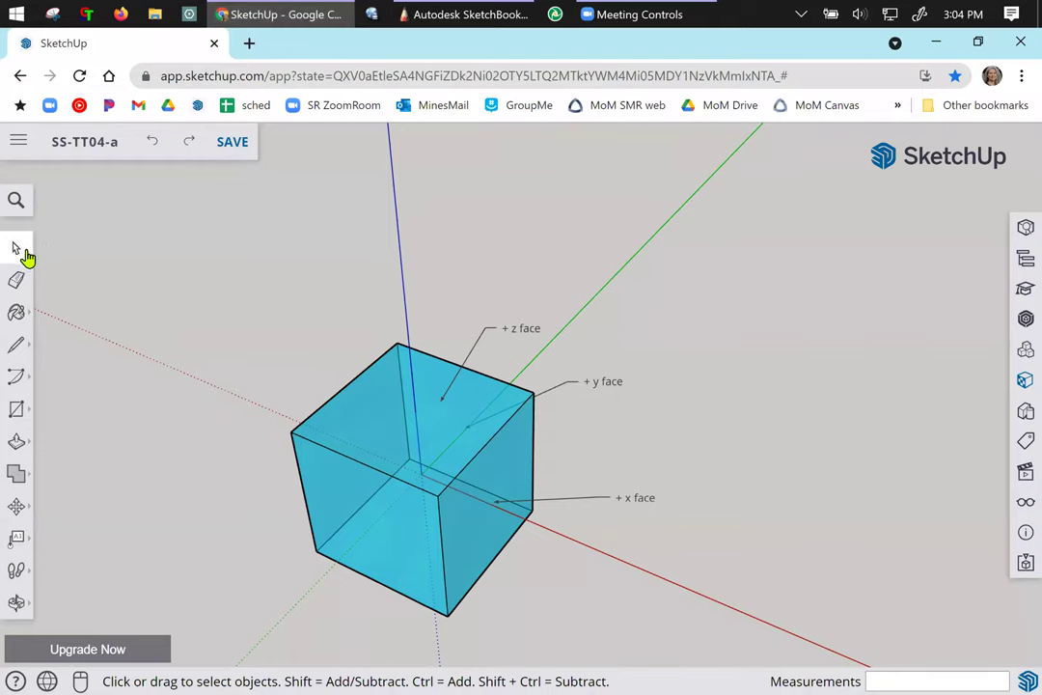
pyautogui.moveTo(299, 329); pyautogui.dragTo(310, 437, button='middle')
pyautogui.moveTo(279, 473); pyautogui.dragTo(372, 589, button='middle')
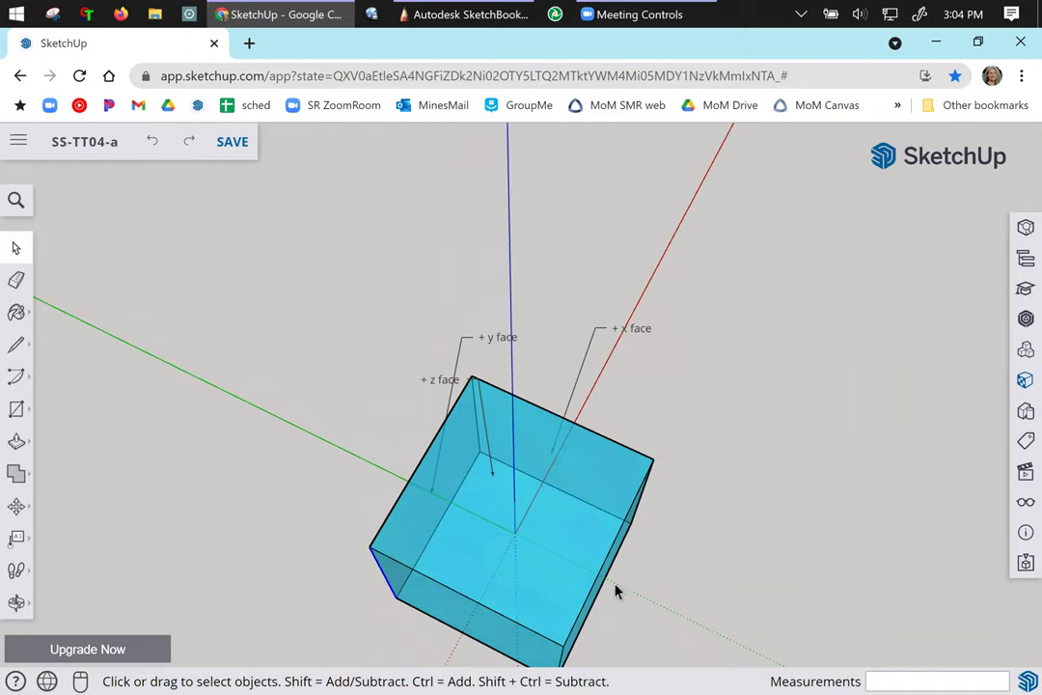
pyautogui.moveTo(617, 592); pyautogui.dragTo(500, 558, button='middle')
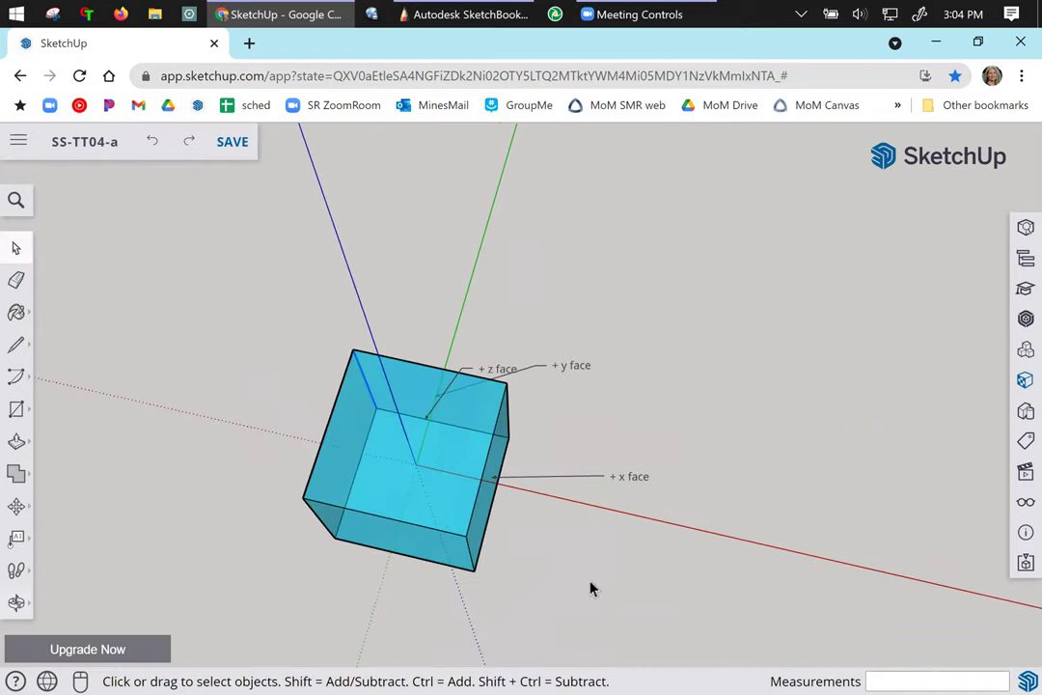
pyautogui.press('m')
pyautogui.click(739, 468)
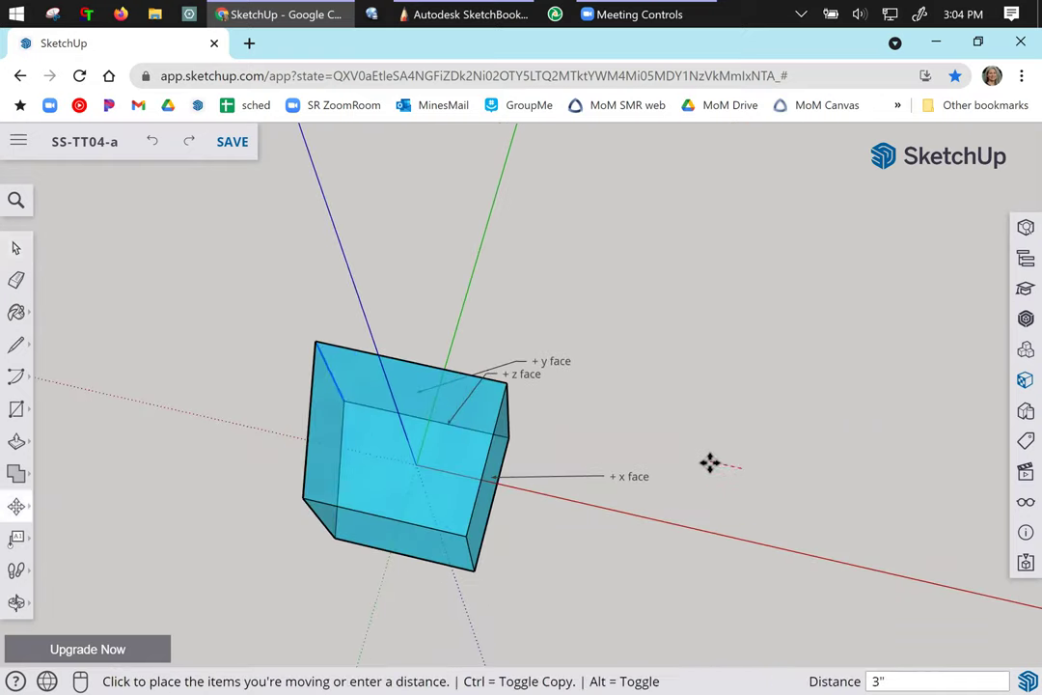
pyautogui.click(709, 463)
pyautogui.click(710, 451)
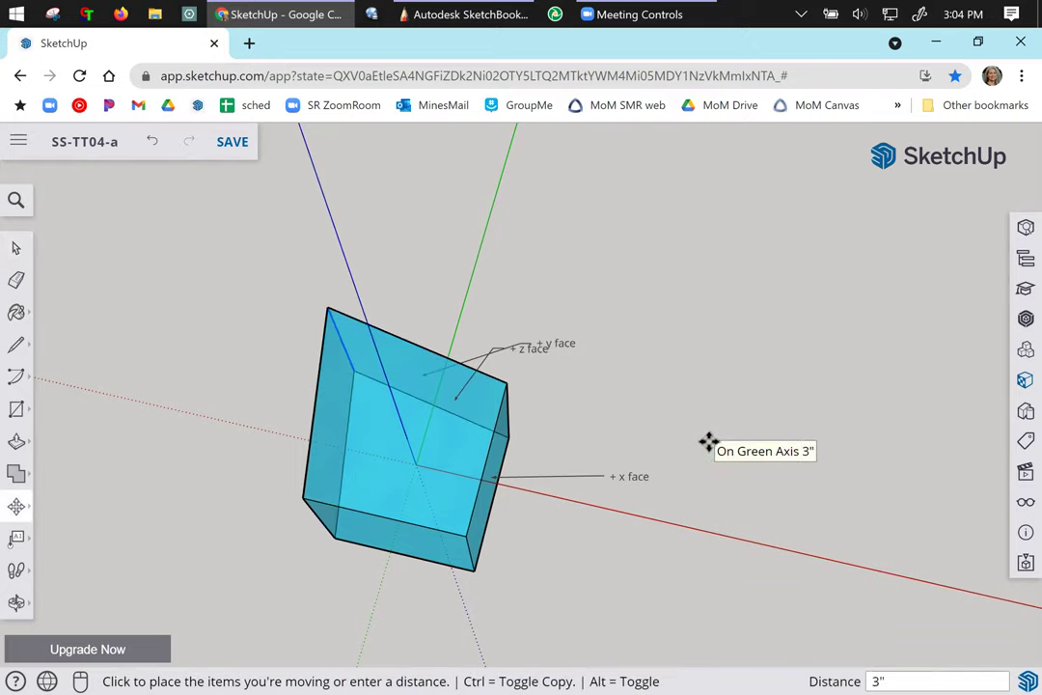
pyautogui.click(709, 442)
# - Move the cube's vertical edge at the +x, −y corner 3" outward along the red axis and 3" outward along the green axis
pyautogui.click(17, 255)
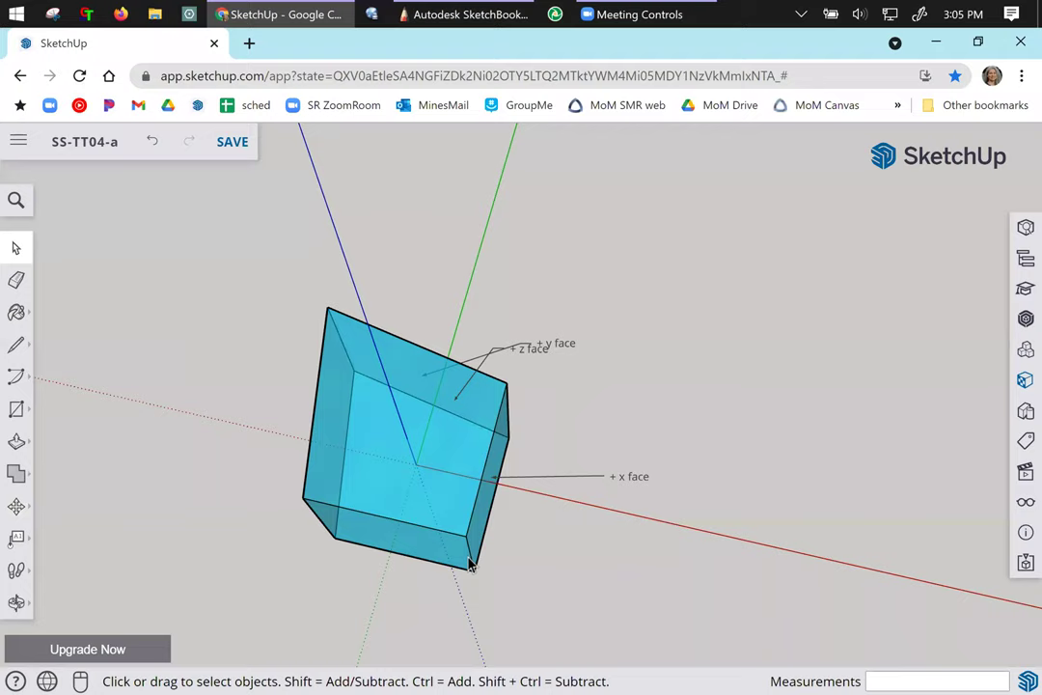
pyautogui.press('m')
pyautogui.click(600, 577)
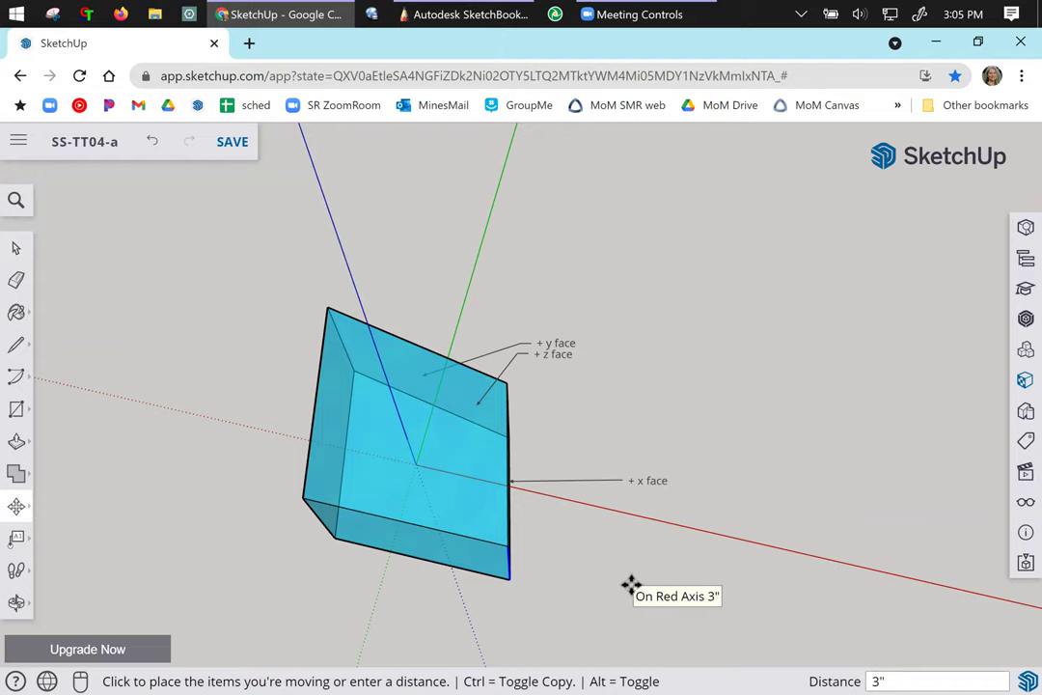
pyautogui.click(629, 584)
pyautogui.click(619, 580)
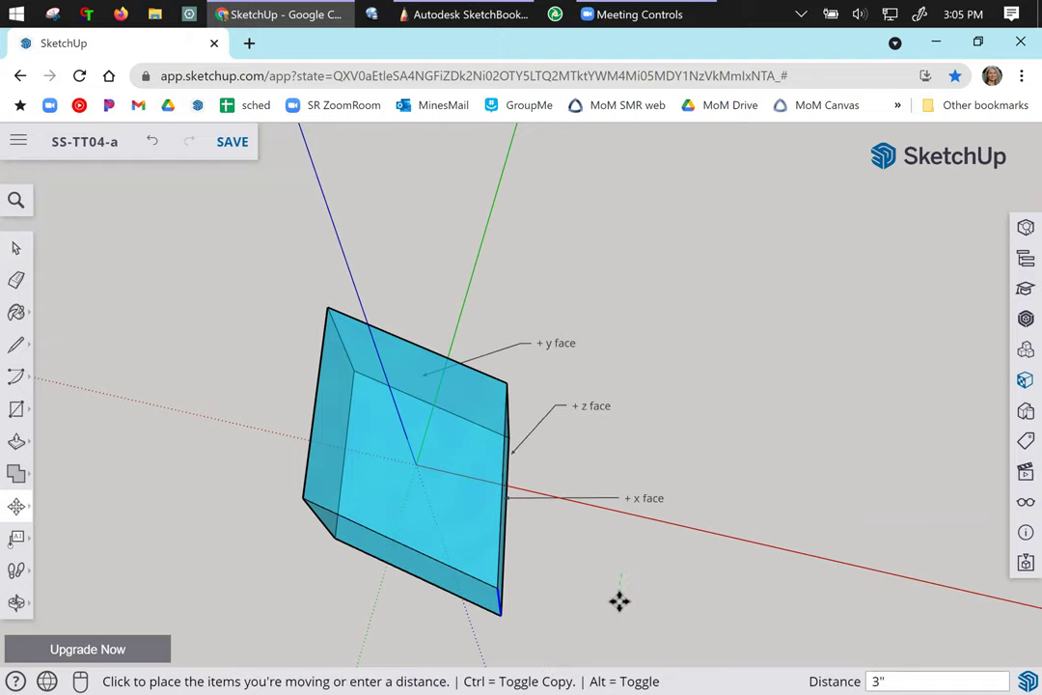
pyautogui.click(617, 604)
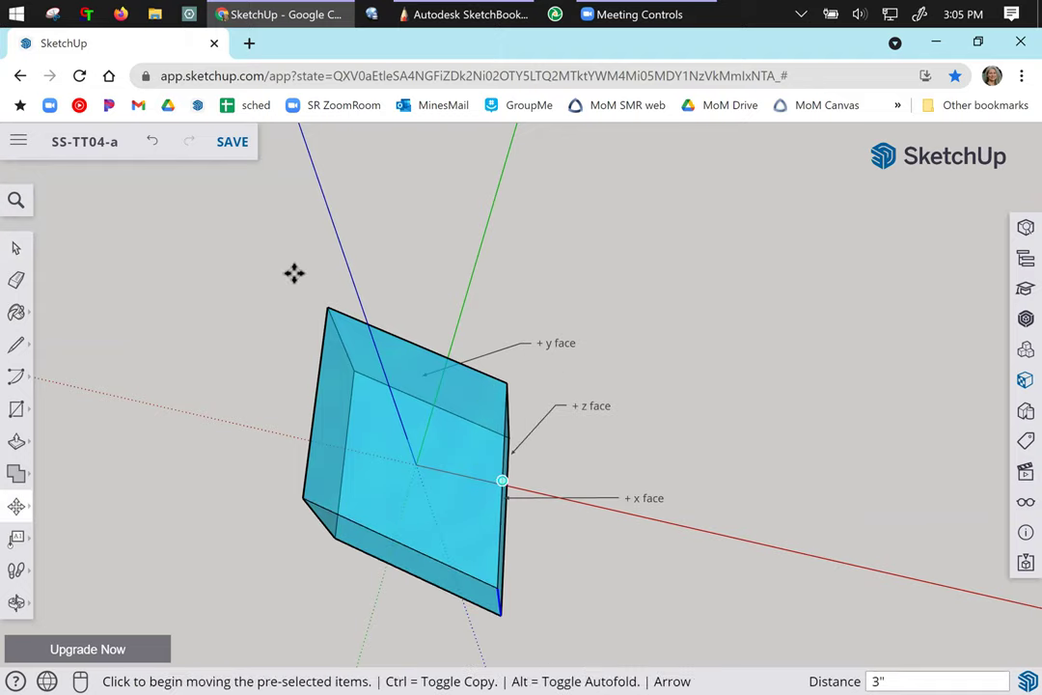
# - Examine the sheared cube from several angles and from a standard isometric view, ending with its +z face towards the viewer
pyautogui.click(16, 248)
pyautogui.moveTo(205, 340); pyautogui.dragTo(705, 534, button='middle')
pyautogui.moveTo(191, 336); pyautogui.dragTo(765, 499, button='middle')
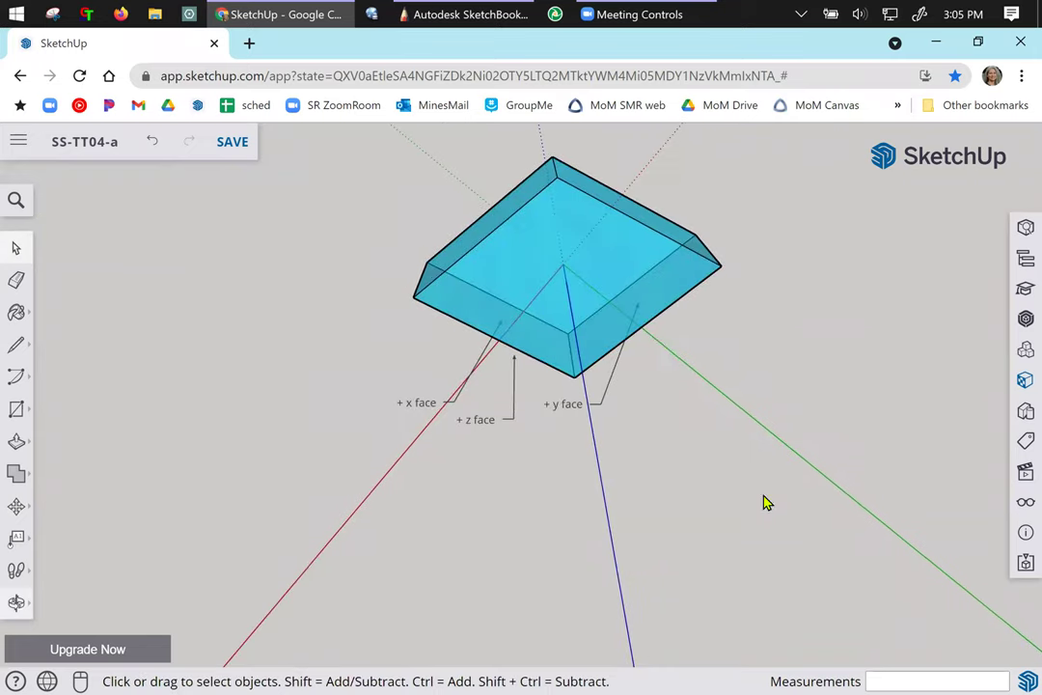
pyautogui.click(1025, 473)
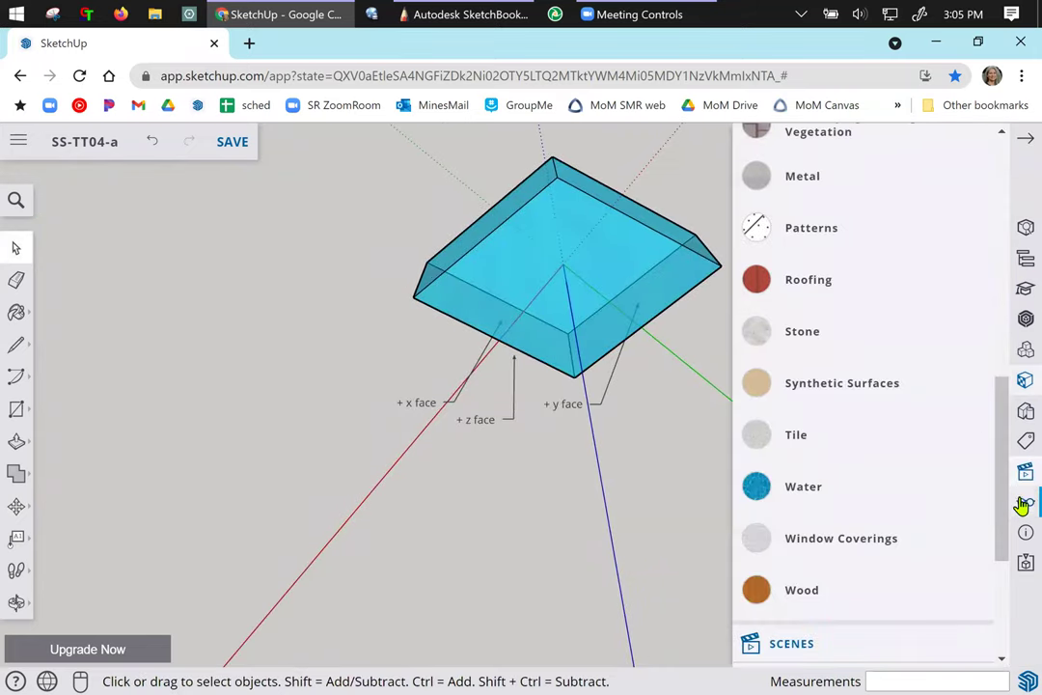
pyautogui.click(1025, 502)
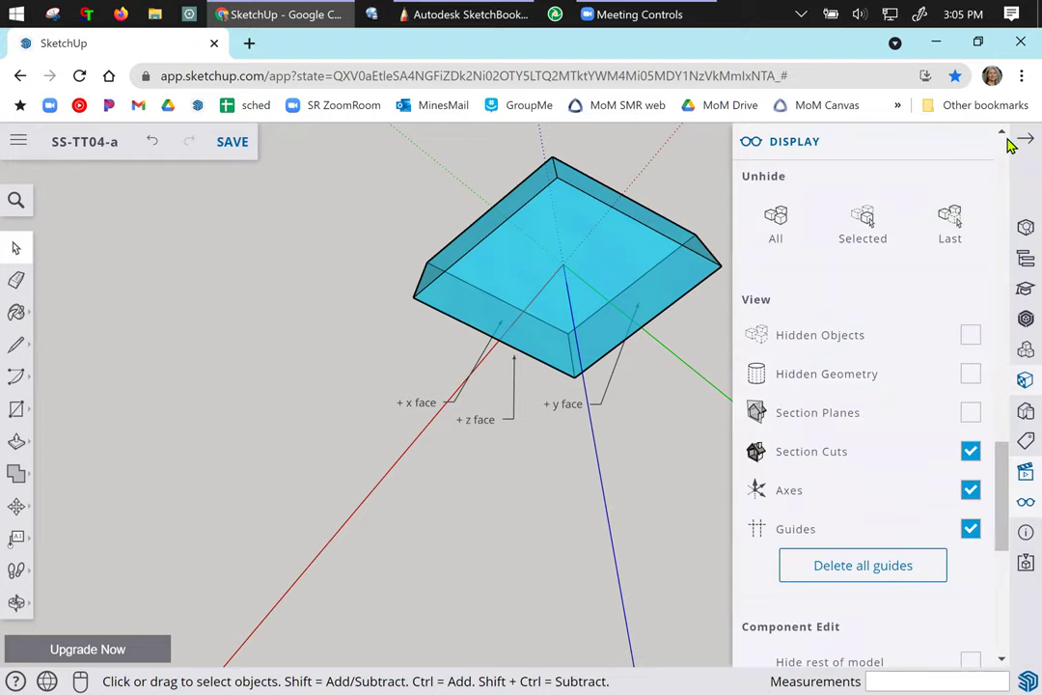
pyautogui.click(976, 143)
pyautogui.scroll(2, 917, 318)
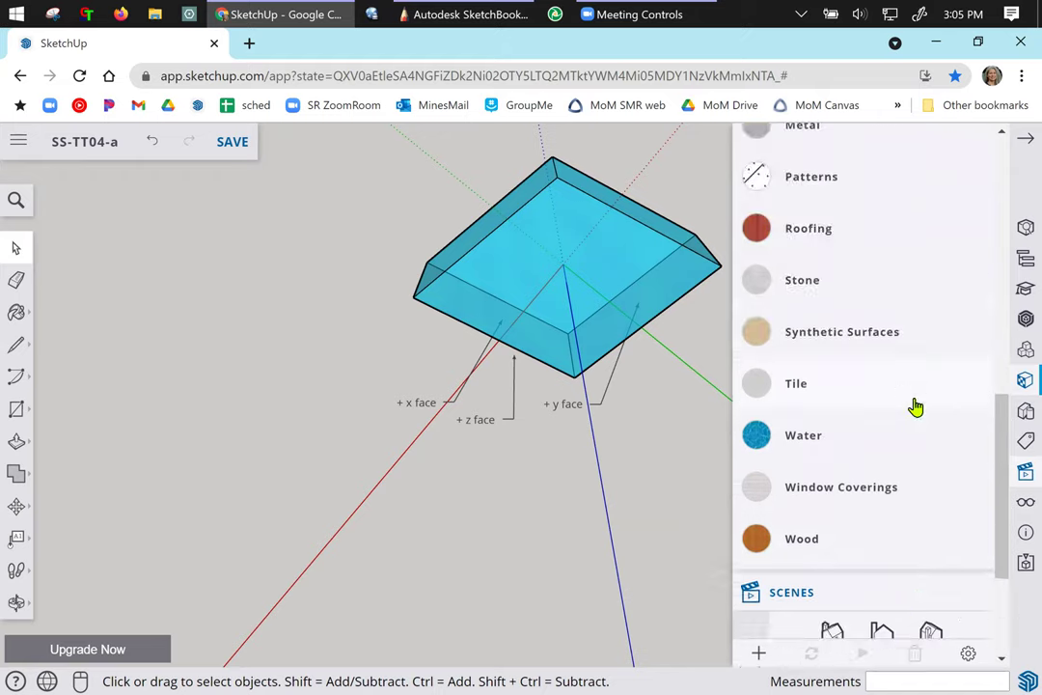
pyautogui.scroll(-2, 909, 407)
pyautogui.click(931, 519)
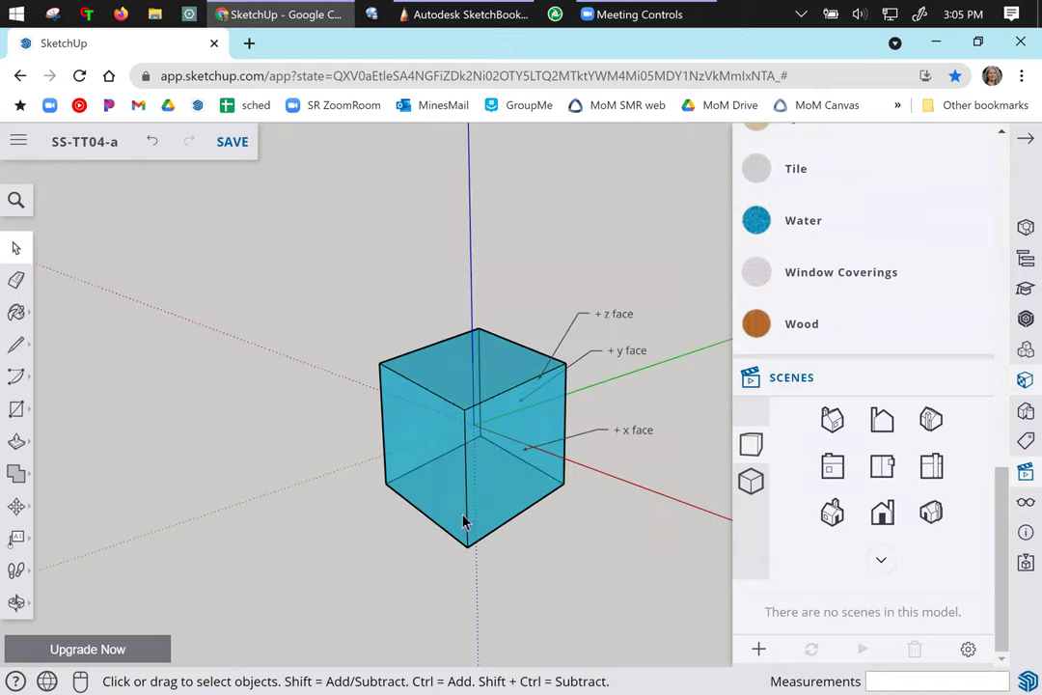
pyautogui.moveTo(384, 450); pyautogui.dragTo(485, 531, button='middle')
pyautogui.moveTo(443, 420); pyautogui.dragTo(500, 547, button='middle')
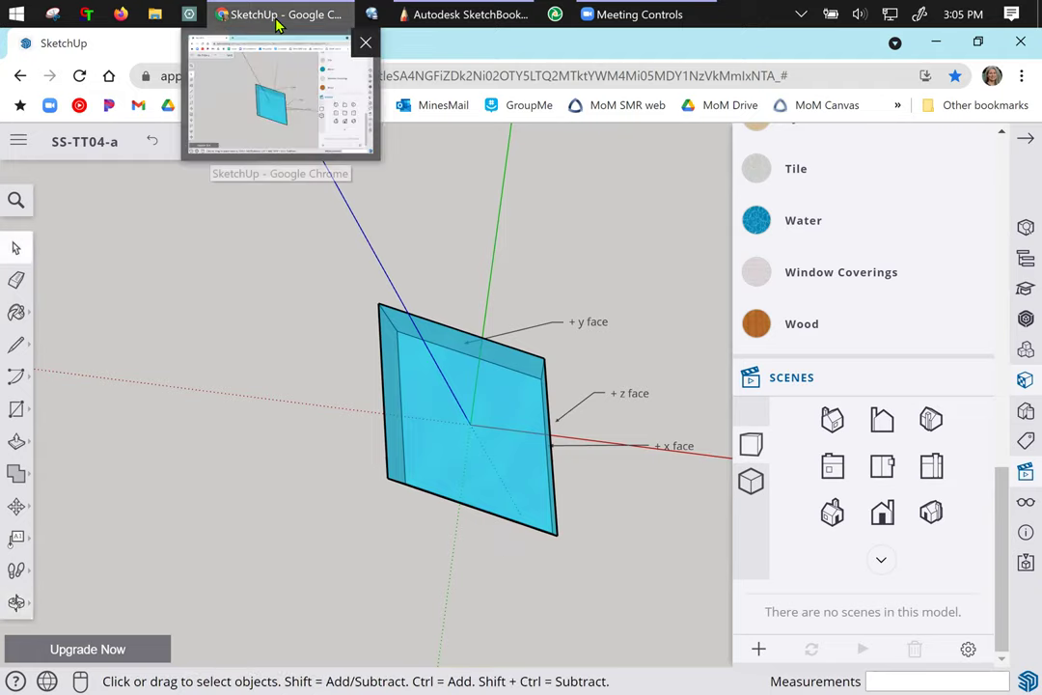
# - Switch to SketchBook and distort the −τxy element's blue square on layer 4 into a rhombus stretched along its upper-left to lower-right diagonal
pyautogui.click(471, 14)
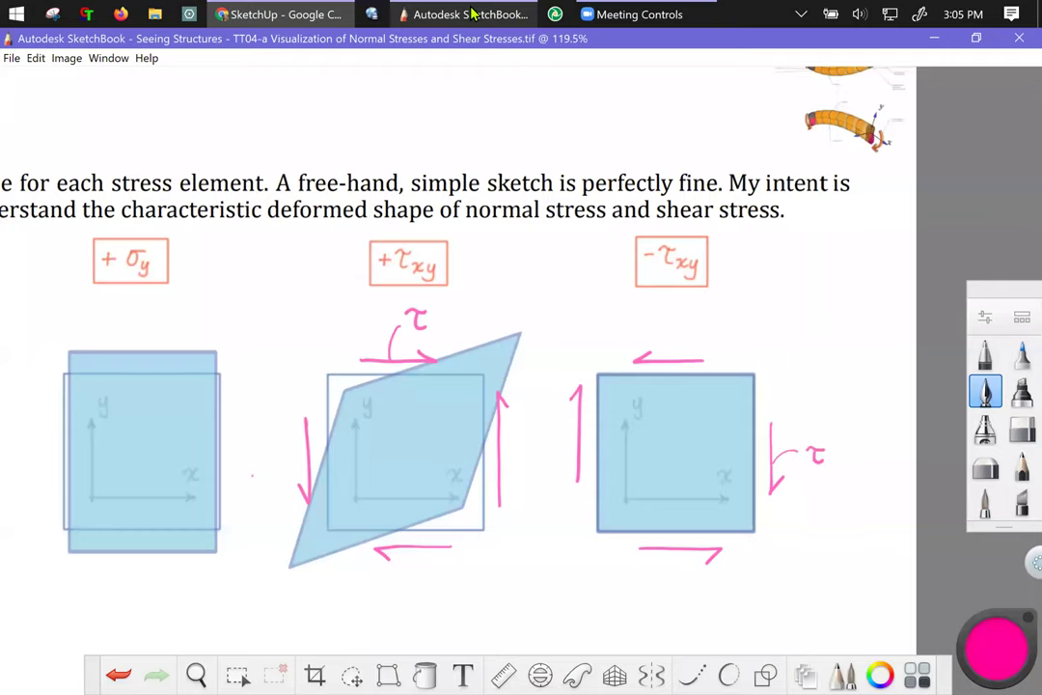
pyautogui.click(810, 672)
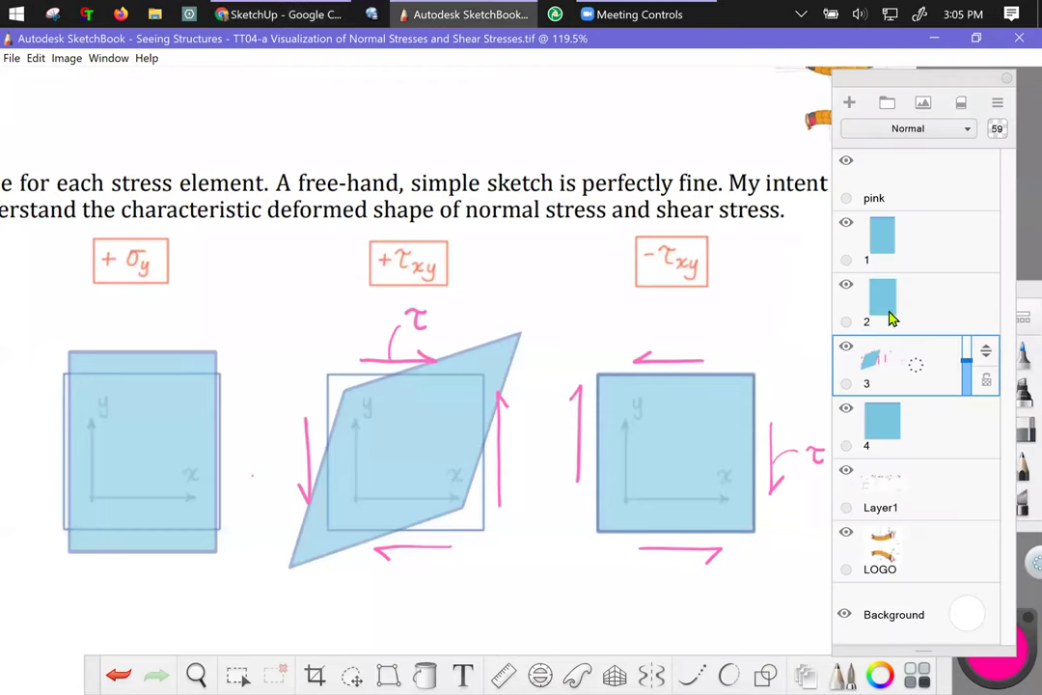
pyautogui.click(918, 430)
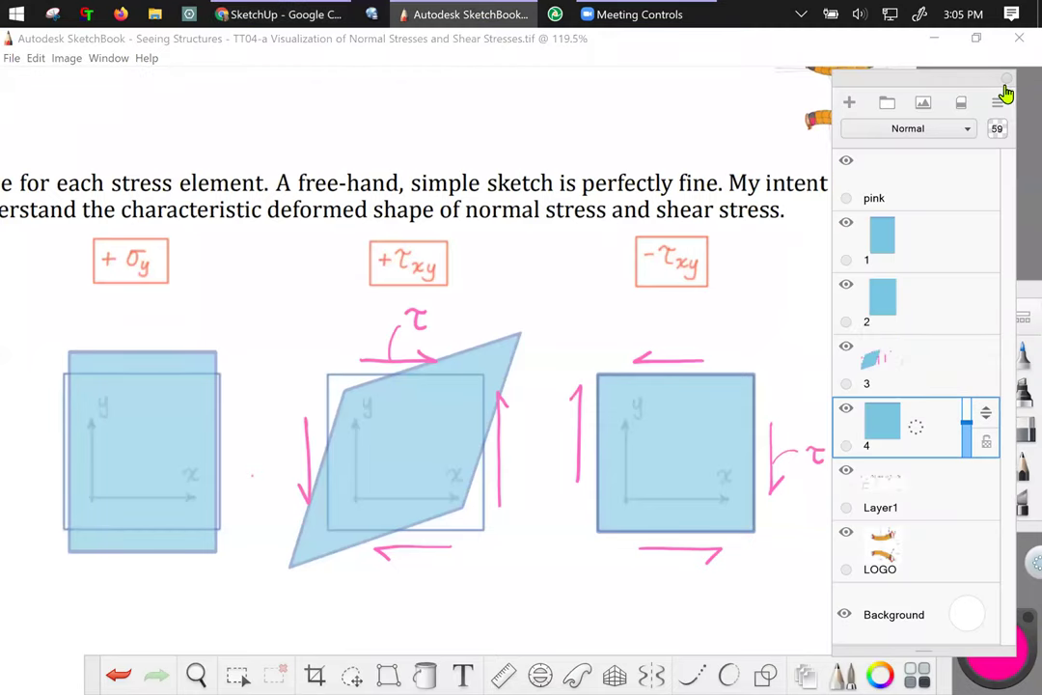
pyautogui.click(850, 64)
pyautogui.click(351, 675)
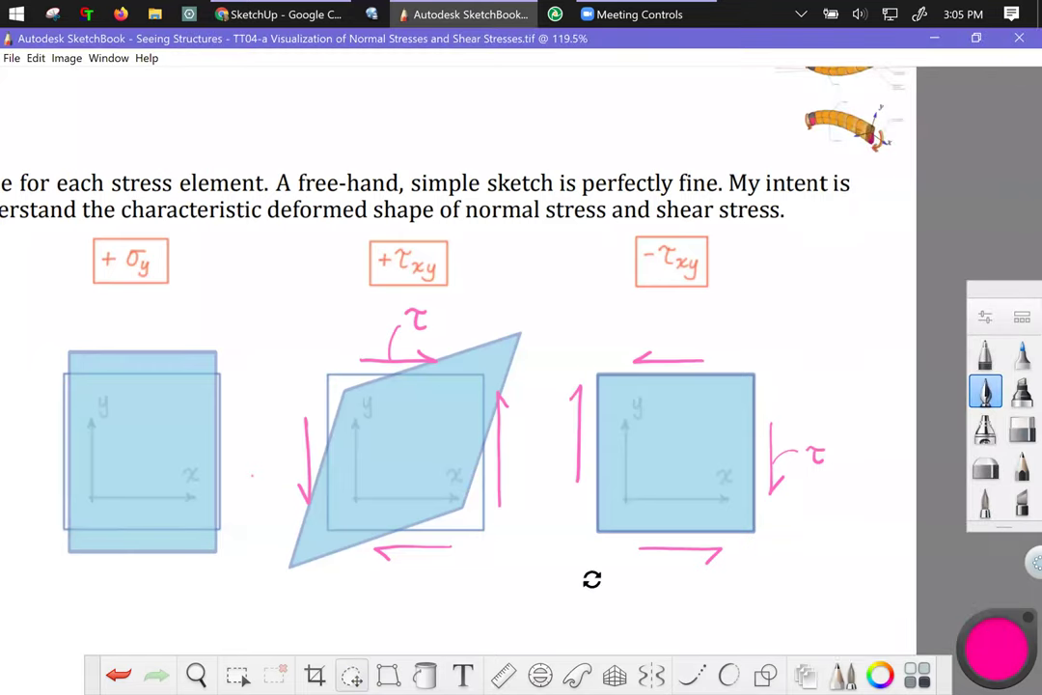
pyautogui.hotkey('ctrl', 't')
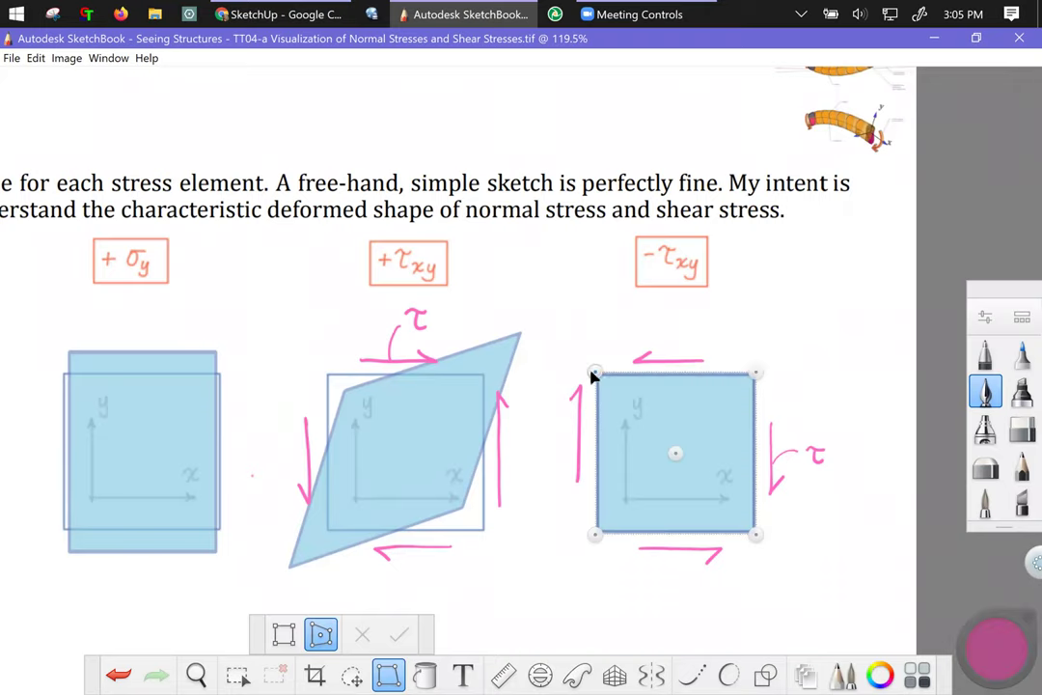
pyautogui.moveTo(593, 374); pyautogui.dragTo(582, 358)
pyautogui.moveTo(756, 536); pyautogui.dragTo(757, 542)
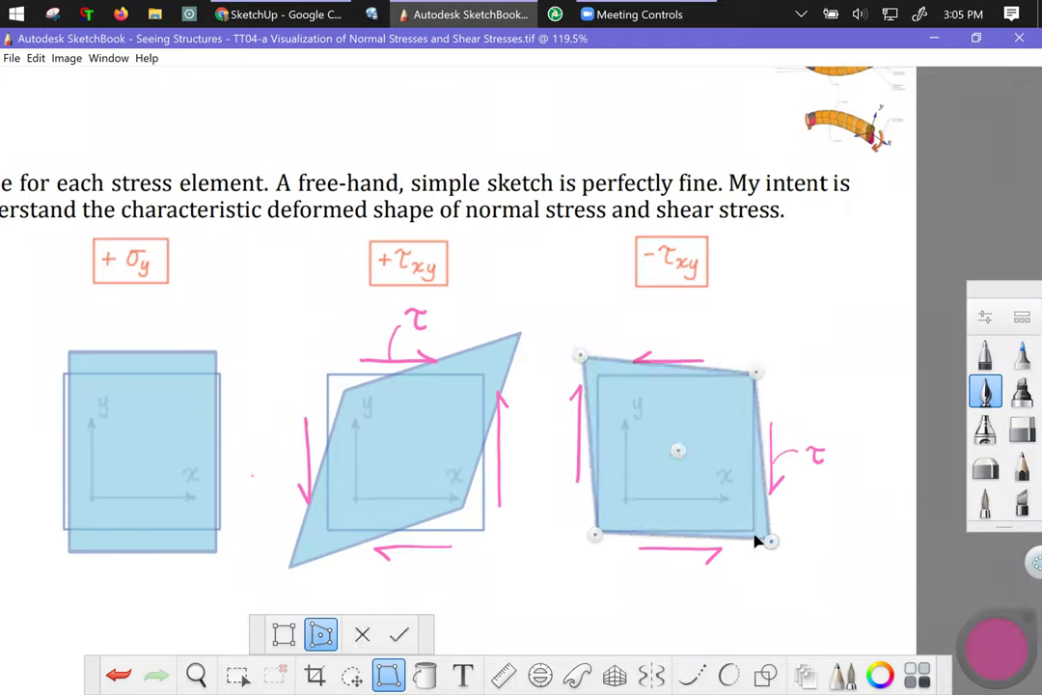
pyautogui.moveTo(756, 373); pyautogui.dragTo(754, 376)
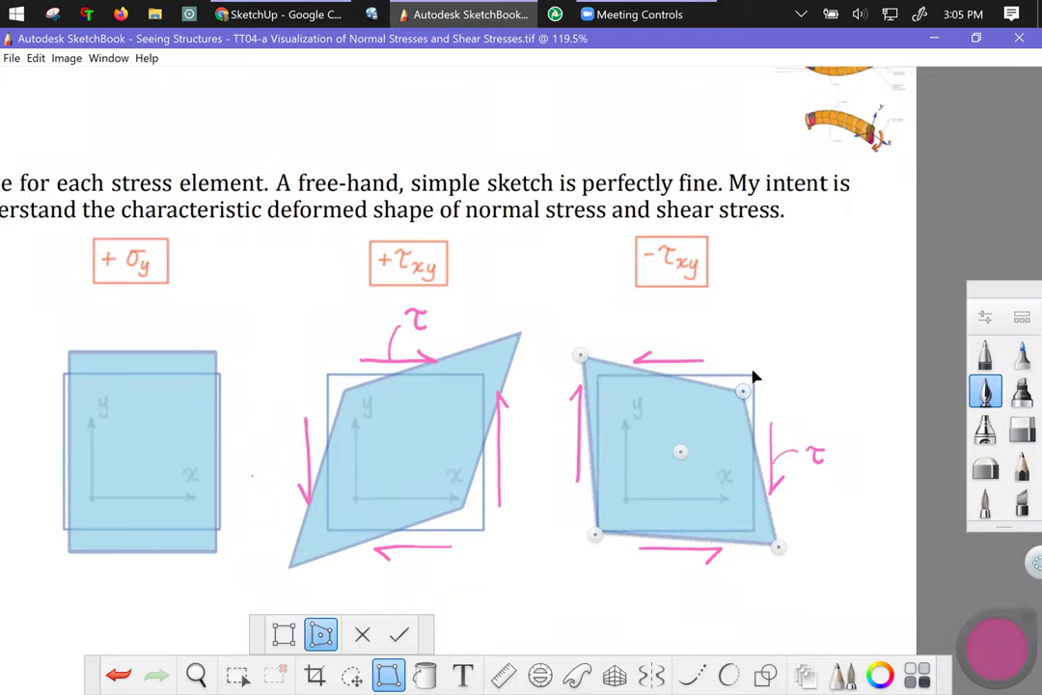
pyautogui.moveTo(595, 535); pyautogui.dragTo(606, 518)
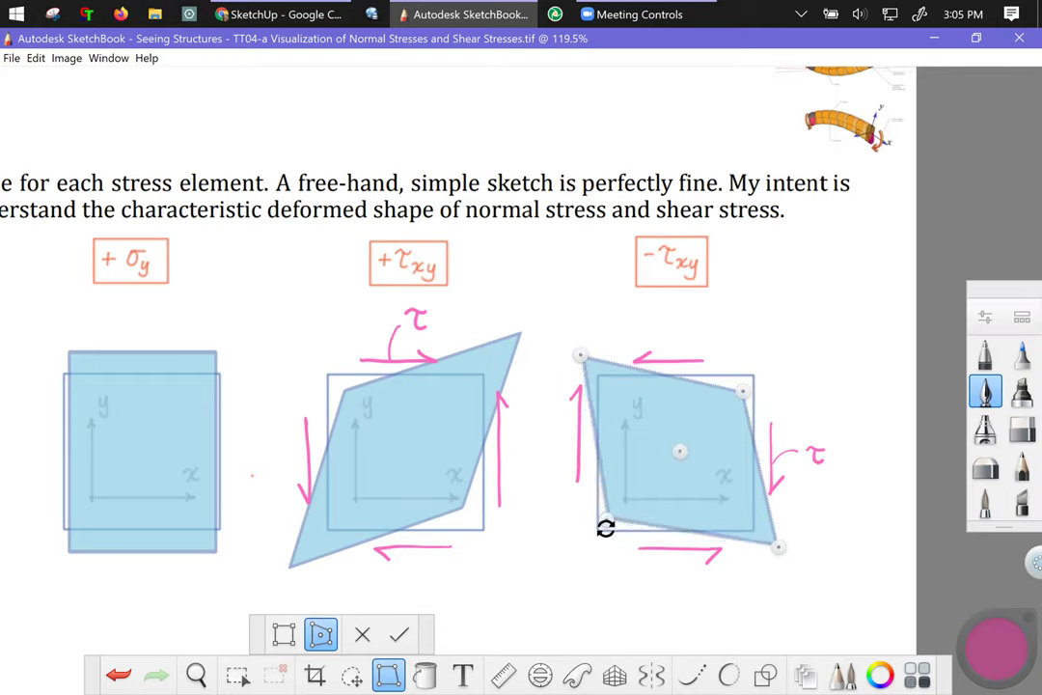
pyautogui.click(399, 633)
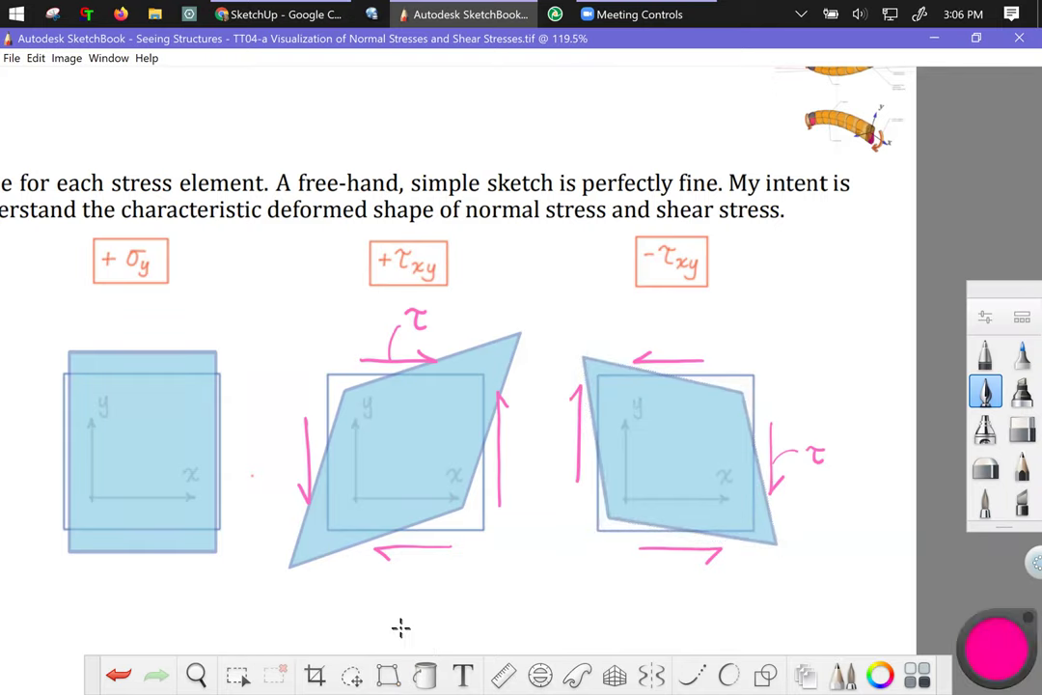
# - Shift the −τxy rhombus so its lower-right corner meets the undeformed square's corner, circle that corner in pink, and undo the circle
pyautogui.moveTo(429, 550)
pyautogui.mouseDown()
pyautogui.moveTo(434, 537)
pyautogui.moveTo(413, 513)
pyautogui.moveTo(412, 526)
pyautogui.mouseUp()
pyautogui.click(983, 394)
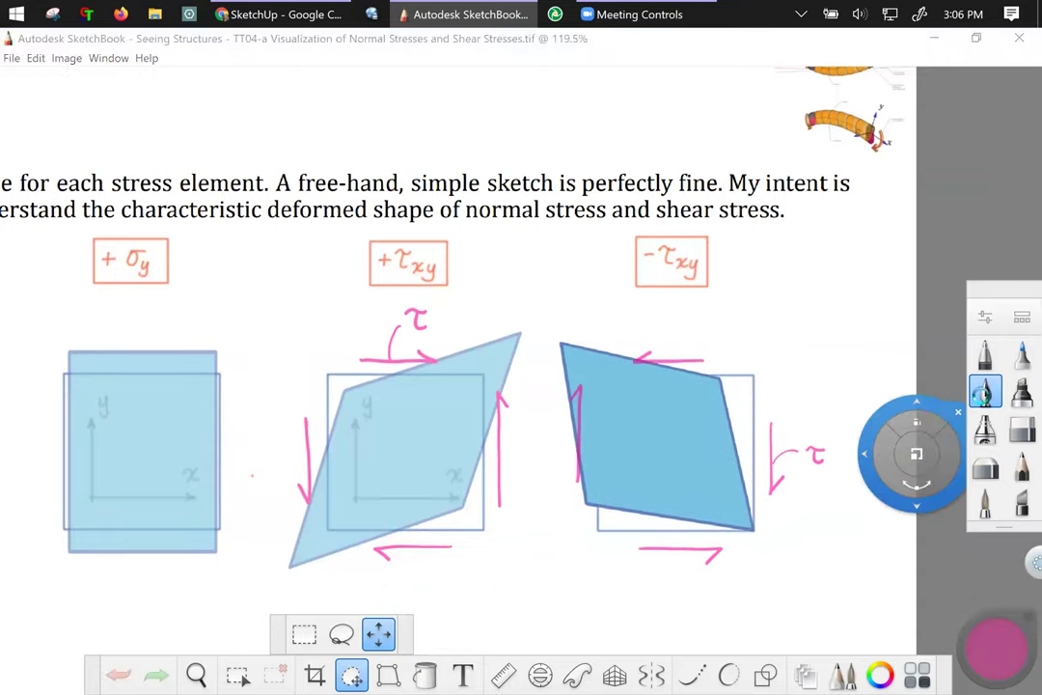
pyautogui.click(775, 470)
pyautogui.moveTo(743, 515); pyautogui.dragTo(771, 530)
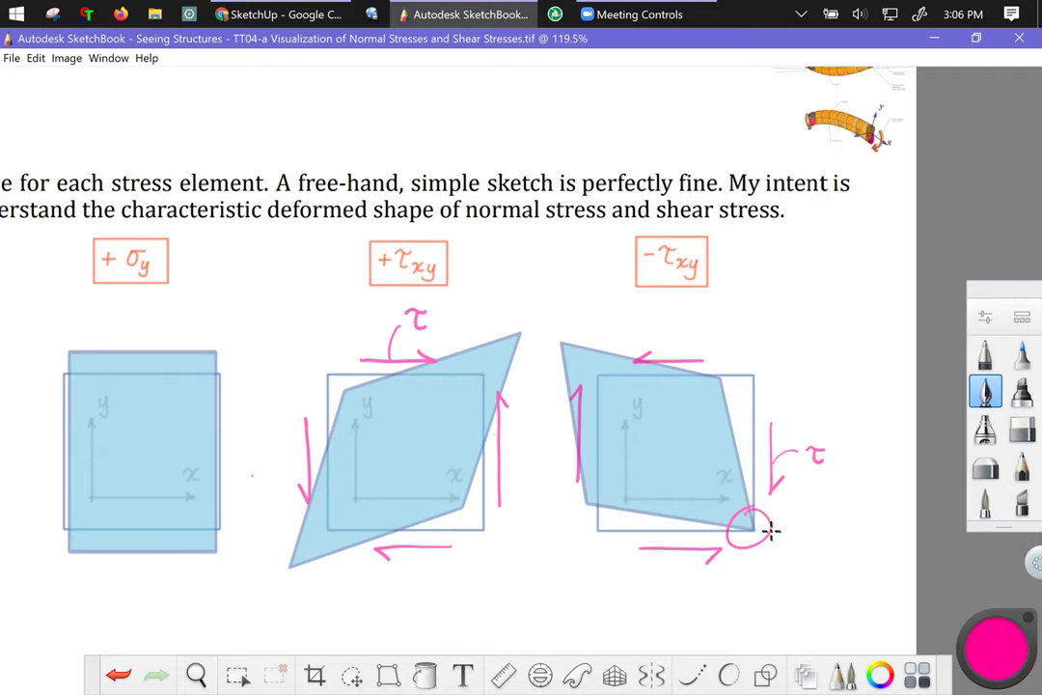
pyautogui.hotkey('ctrl', 'z')
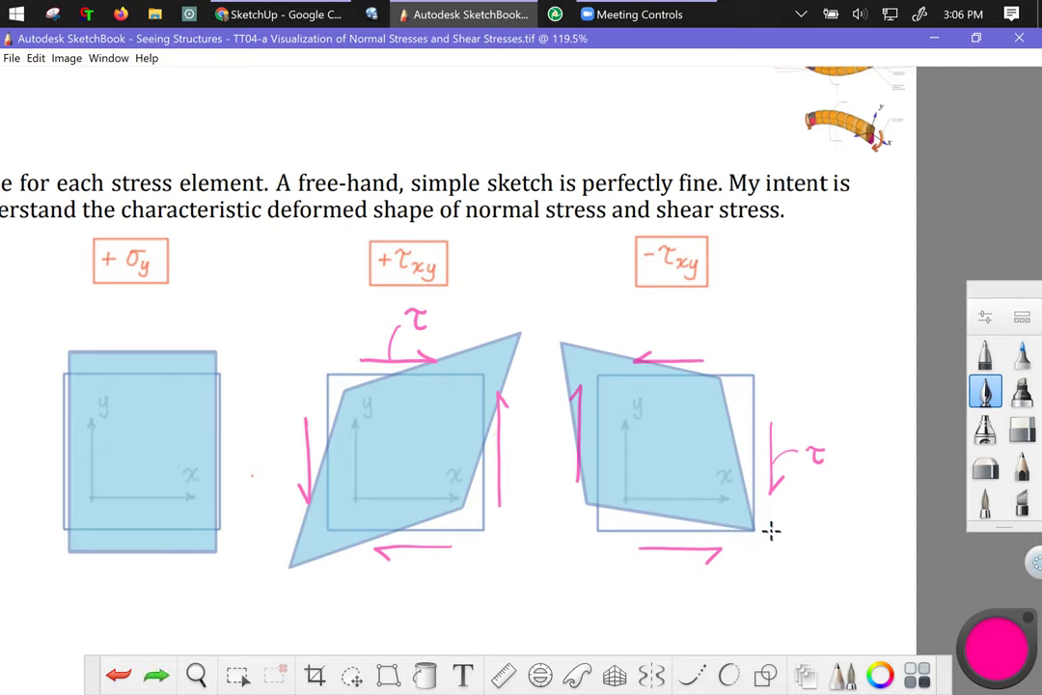
# - Move the −τxy rhombus back so it is centred over its undeformed square
pyautogui.click(351, 675)
pyautogui.moveTo(481, 540); pyautogui.dragTo(495, 560)
pyautogui.press('Escape')
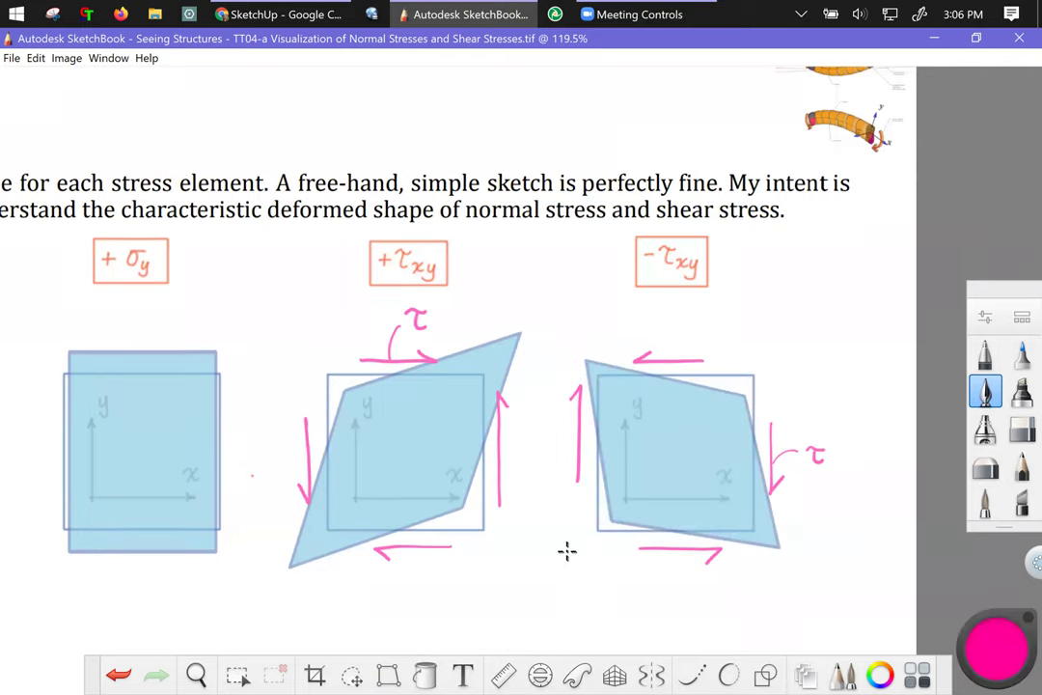
# - Zoom out and reposition the page to review the deformed shapes of all four stress elements together
pyautogui.scroll(-4, 242, 356)
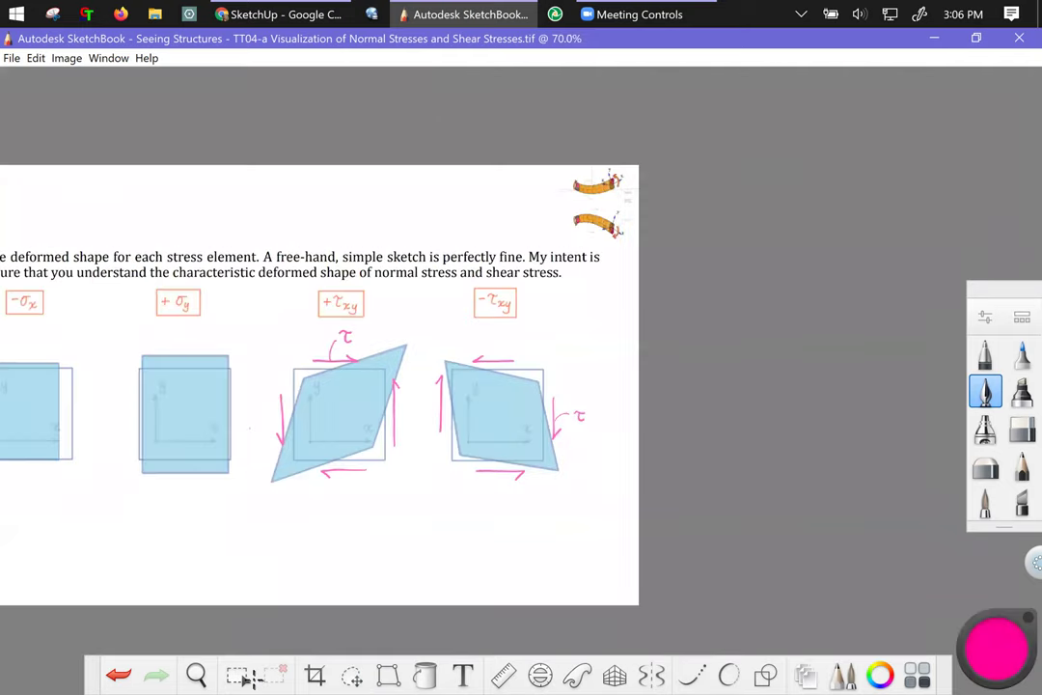
pyautogui.click(197, 674)
pyautogui.moveTo(201, 459); pyautogui.dragTo(362, 491)
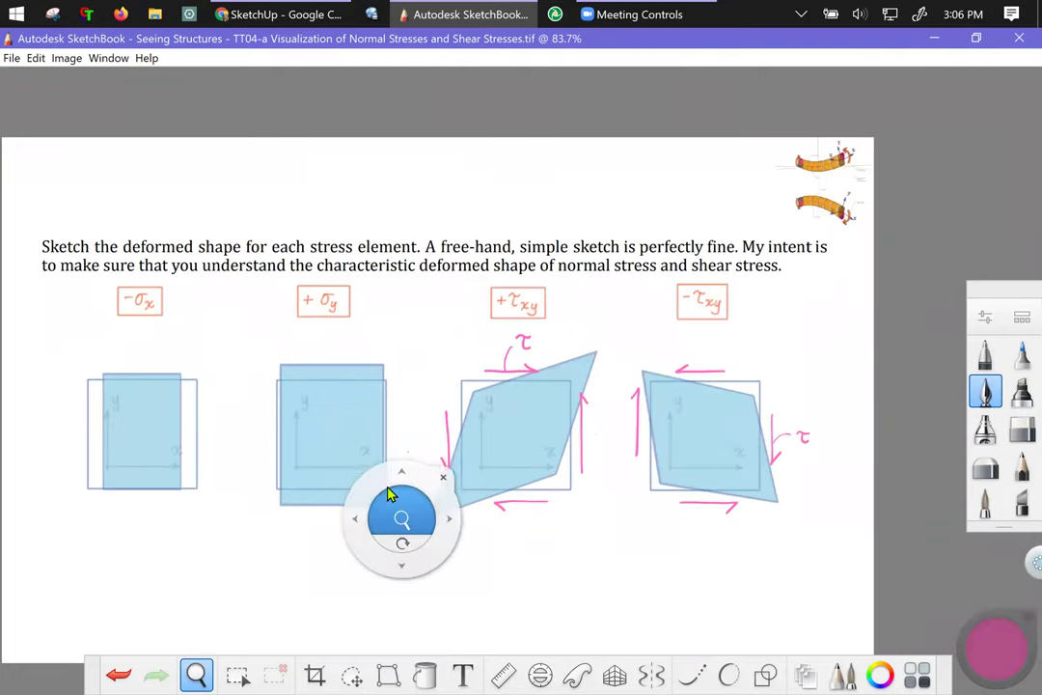
pyautogui.moveTo(353, 476); pyautogui.dragTo(331, 486)
pyautogui.click(457, 489)
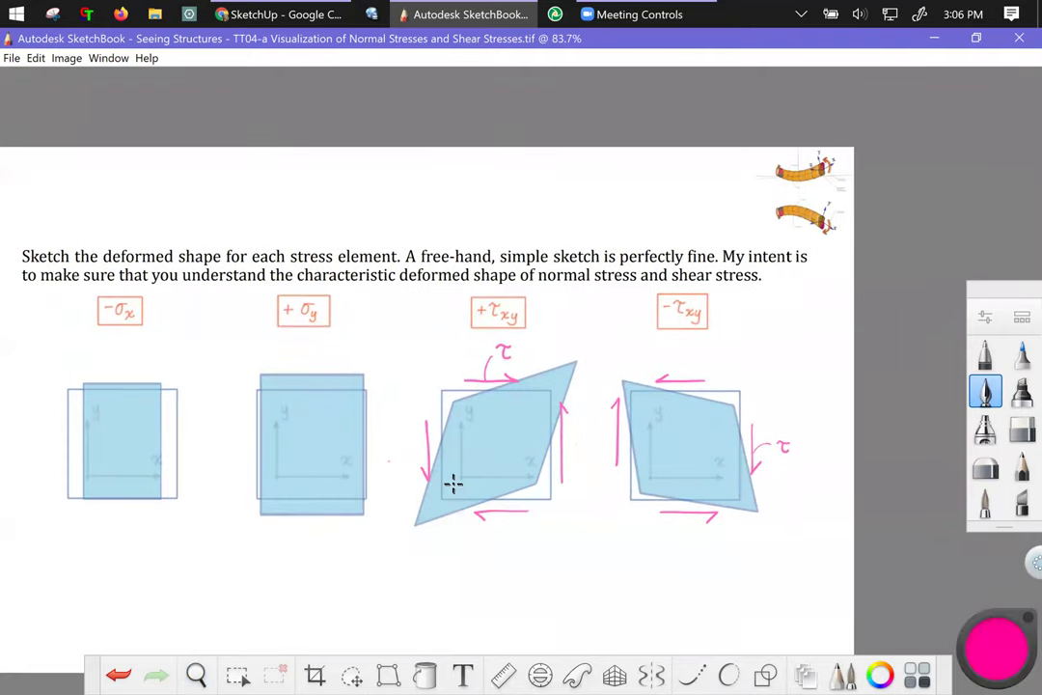